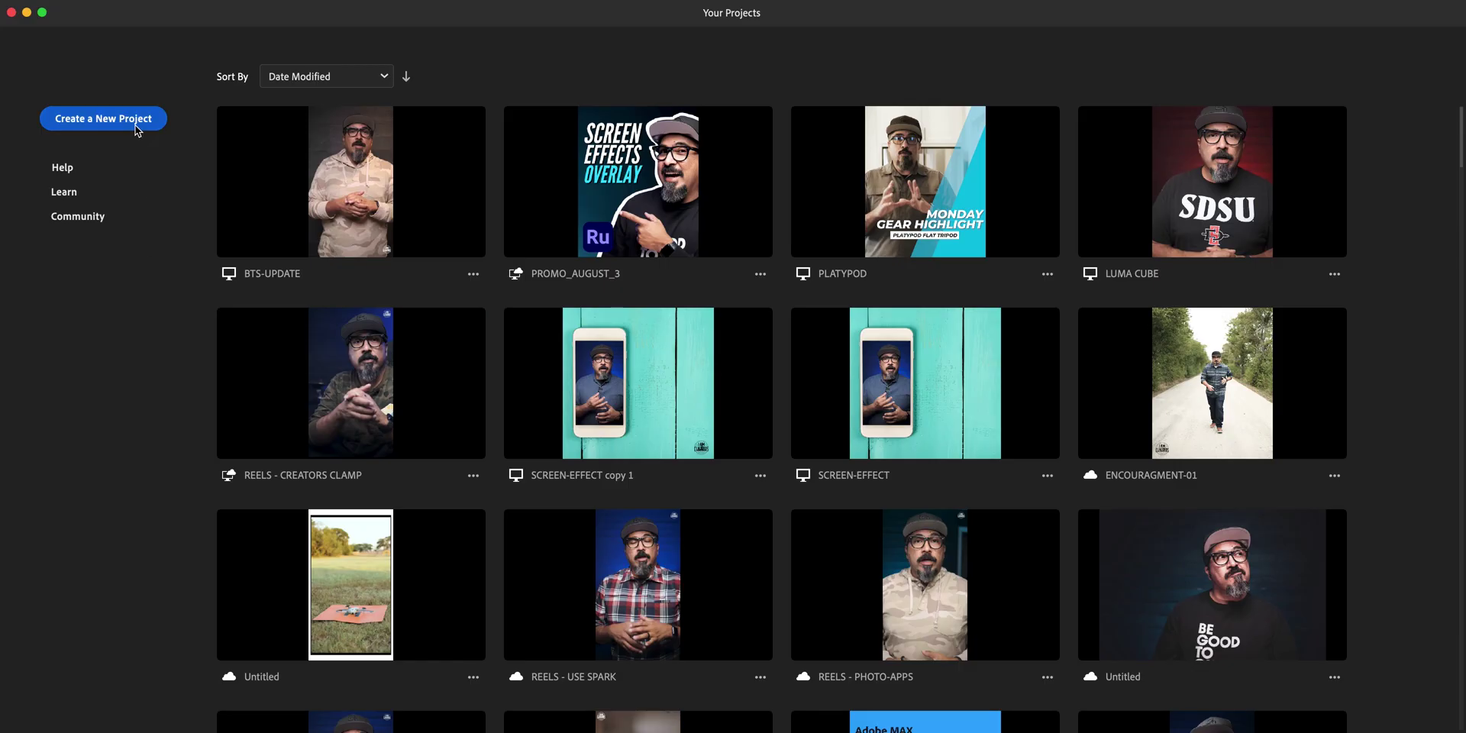
- Start a new project with all eight media files from the SPLIT-SCREEN folder
{"action": "left_click", "coordinate": [145, 122]}
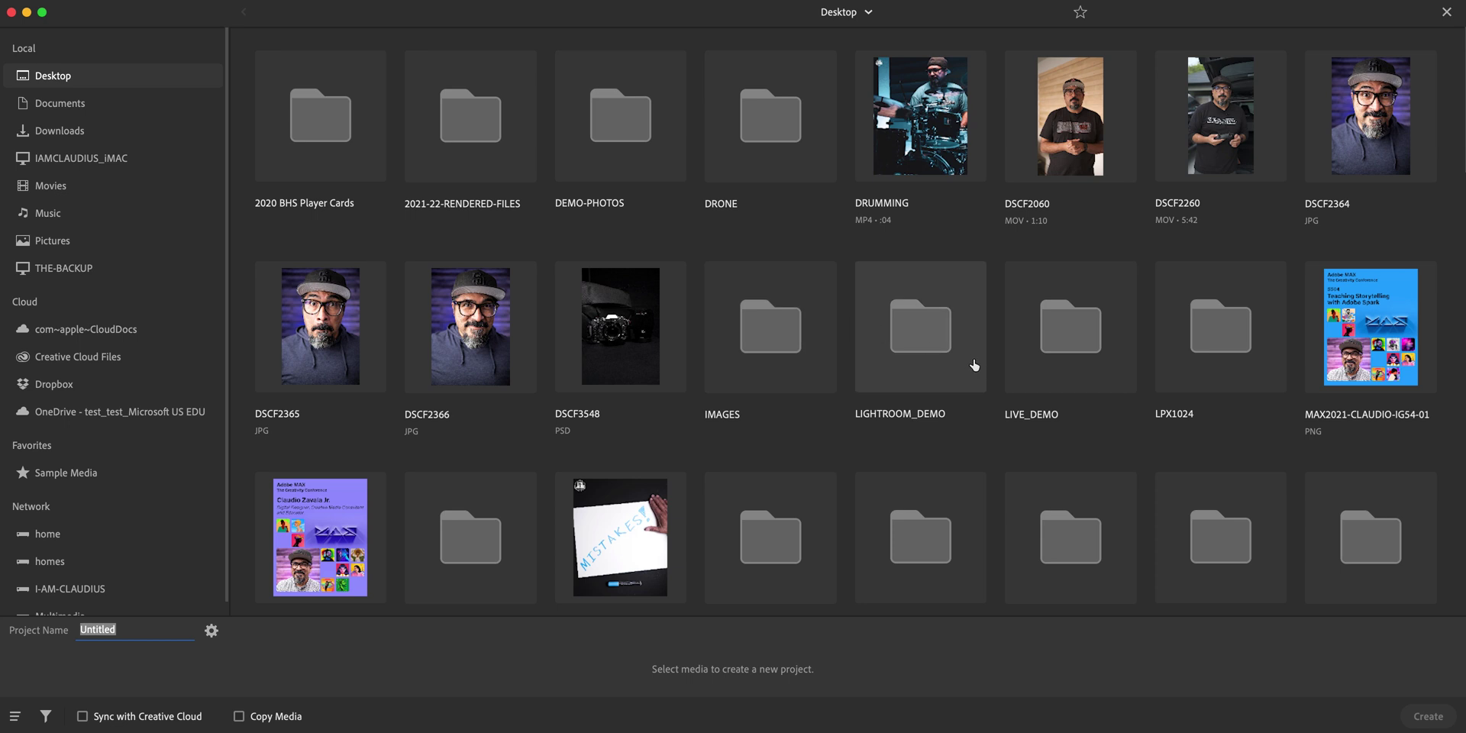
{"action": "scroll", "coordinate": [972, 367], "scroll_direction": "down", "scroll_amount": 10}
{"action": "scroll", "coordinate": [981, 378], "scroll_direction": "down", "scroll_amount": 2}
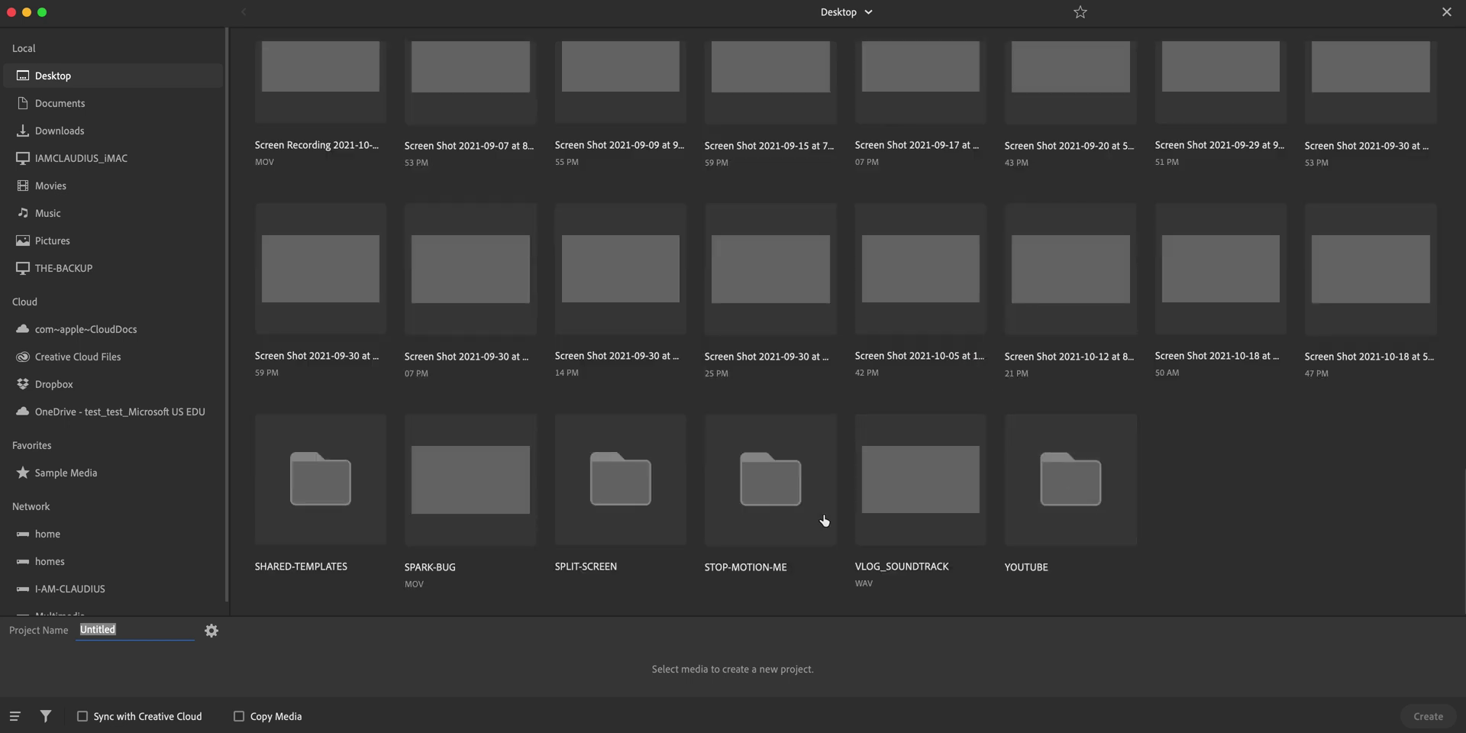
{"action": "double_click", "coordinate": [648, 489]}
{"action": "left_click_drag", "start_coordinate": [292, 313], "coordinate": [1319, 131]}
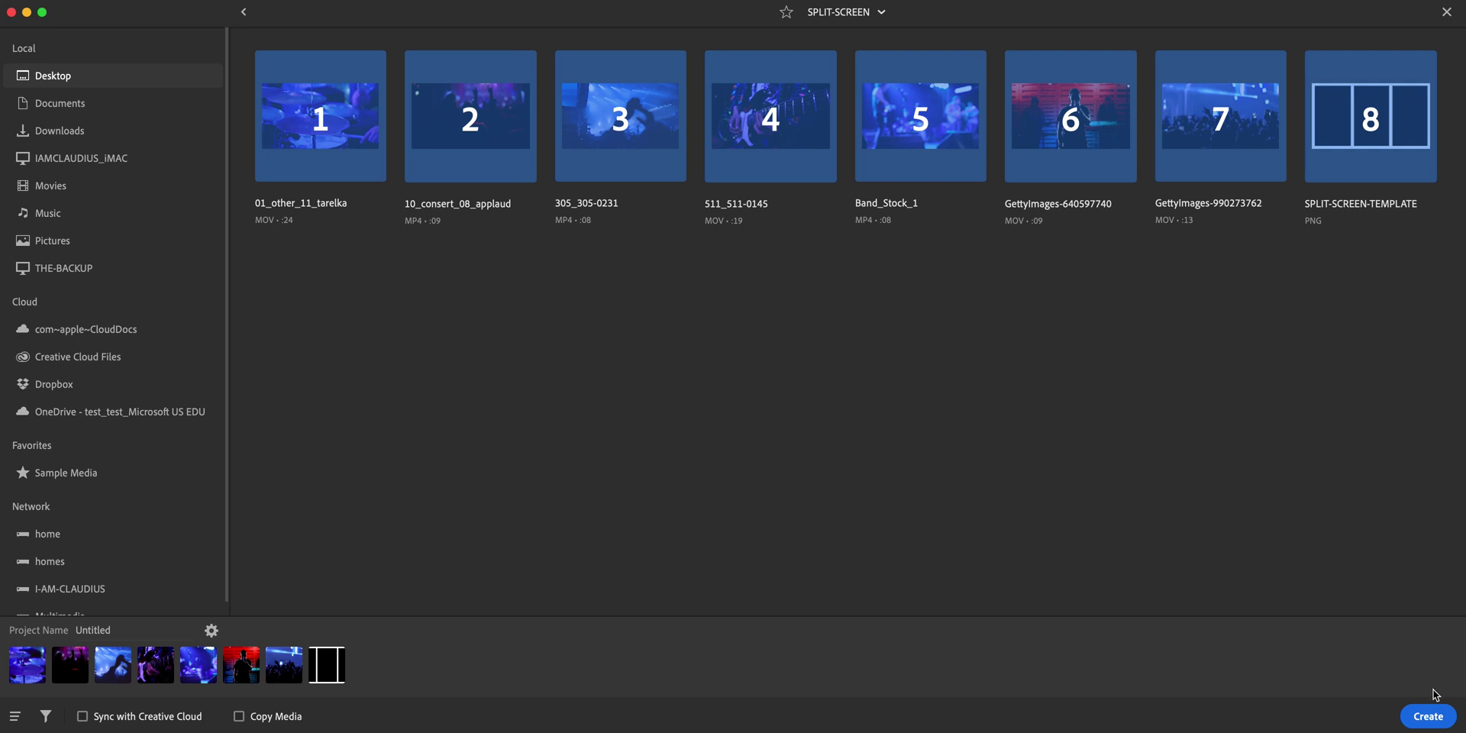
- Name the project SPLIT-SCREEN-CONCERT and create it
{"action": "double_click", "coordinate": [94, 631]}
{"action": "type", "text": "SPLIT-SCREEN-CONCERT"}
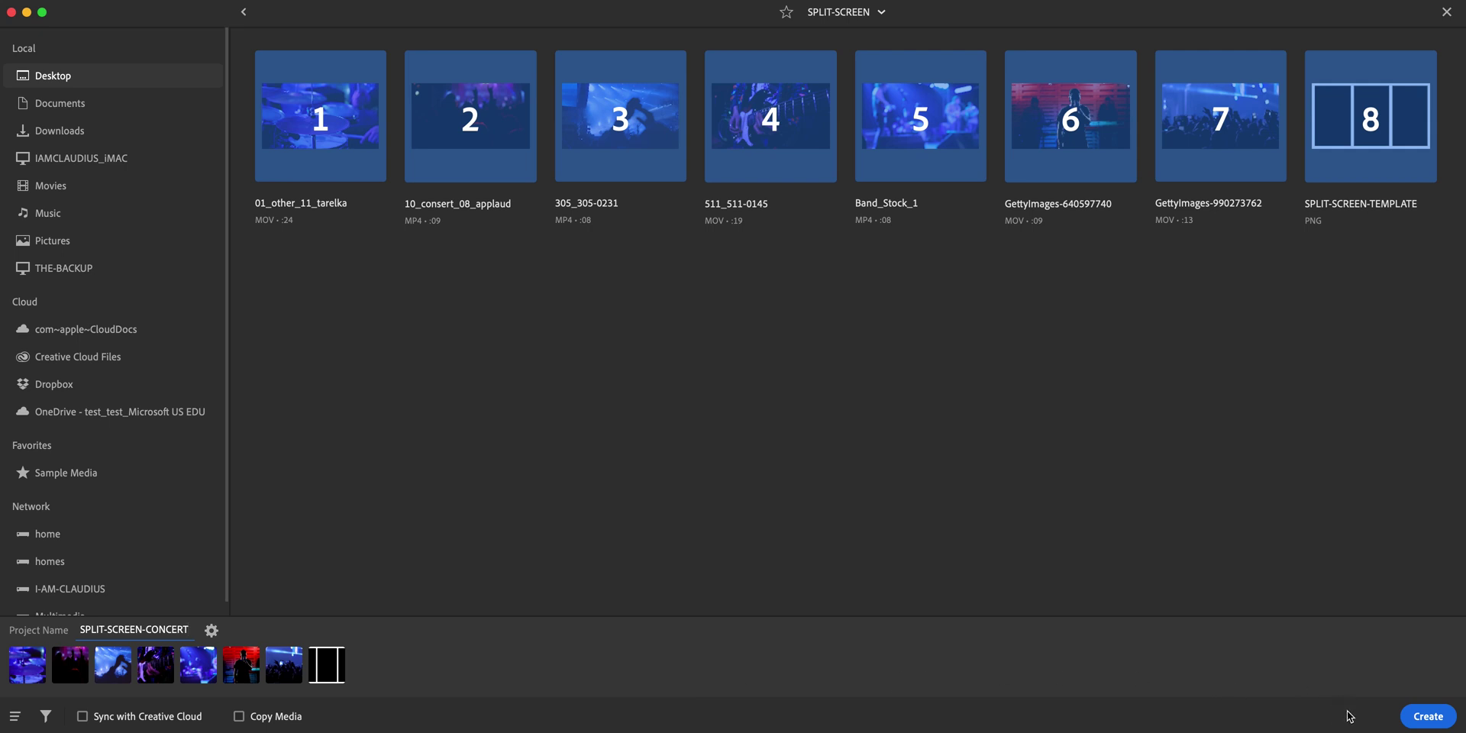
{"action": "left_click", "coordinate": [1414, 717]}
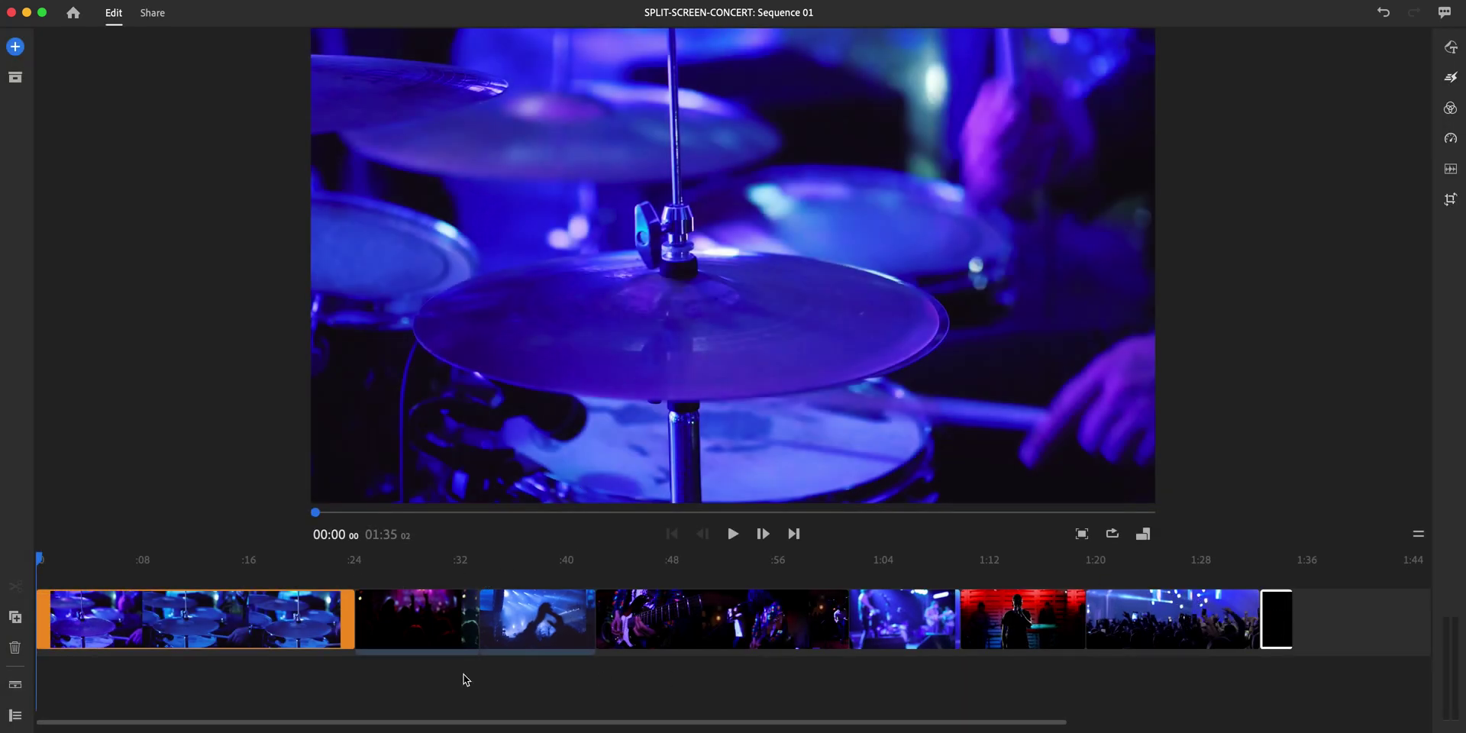
- Move the three-panel frame image to a new top track at 0:00, extended to about 0:43
{"action": "left_click", "coordinate": [16, 715]}
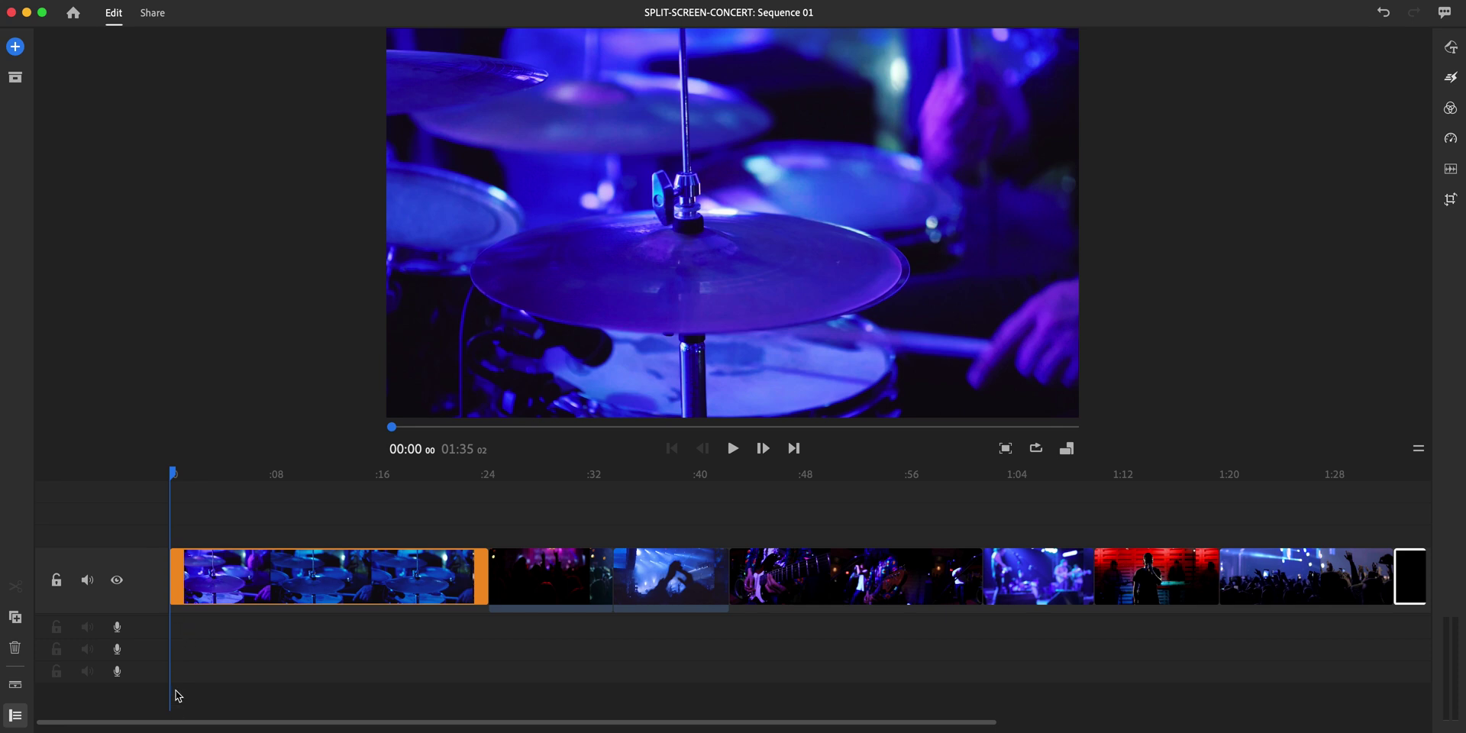
{"action": "left_click", "coordinate": [1412, 588]}
{"action": "key", "text": "Delete"}
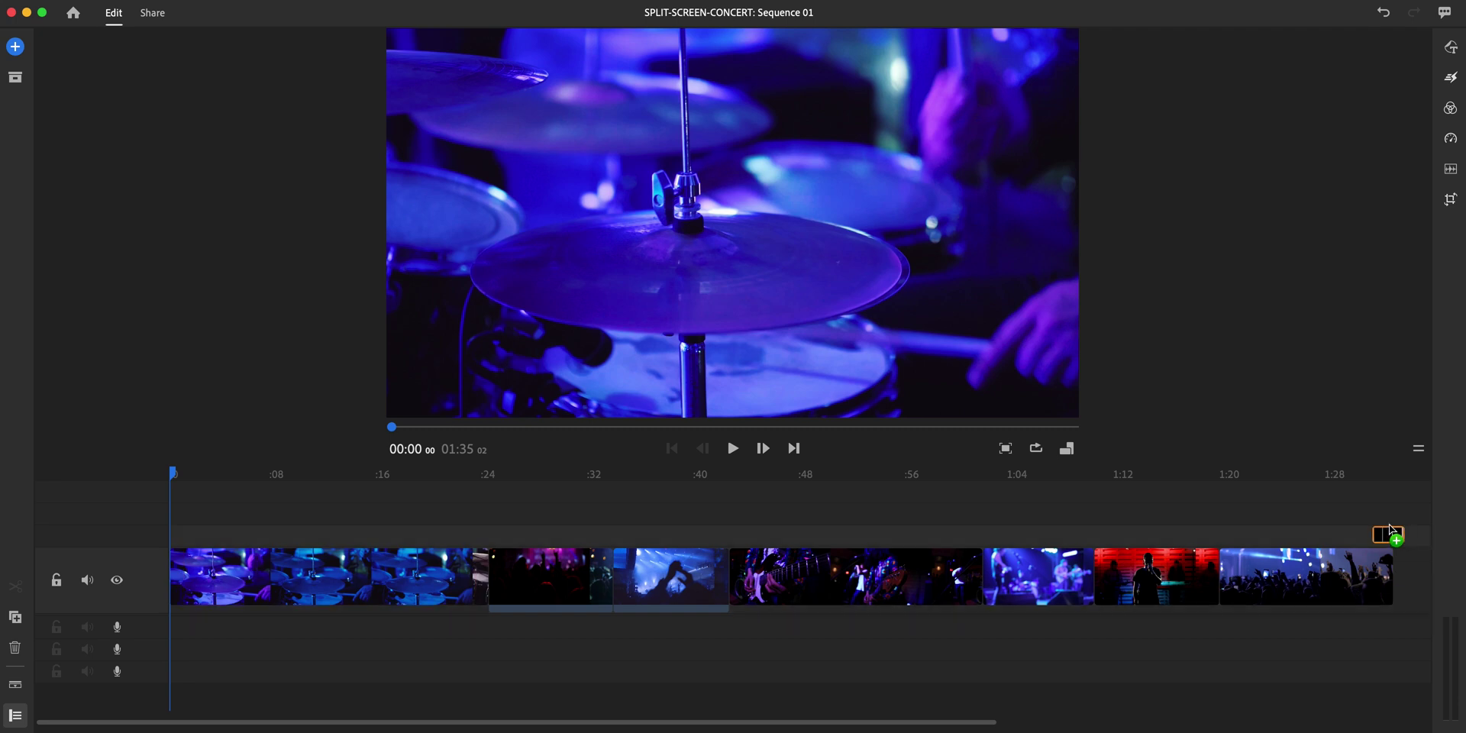
{"action": "left_click_drag", "start_coordinate": [191, 481], "coordinate": [177, 489]}
{"action": "left_click_drag", "start_coordinate": [194, 436], "coordinate": [742, 442]}
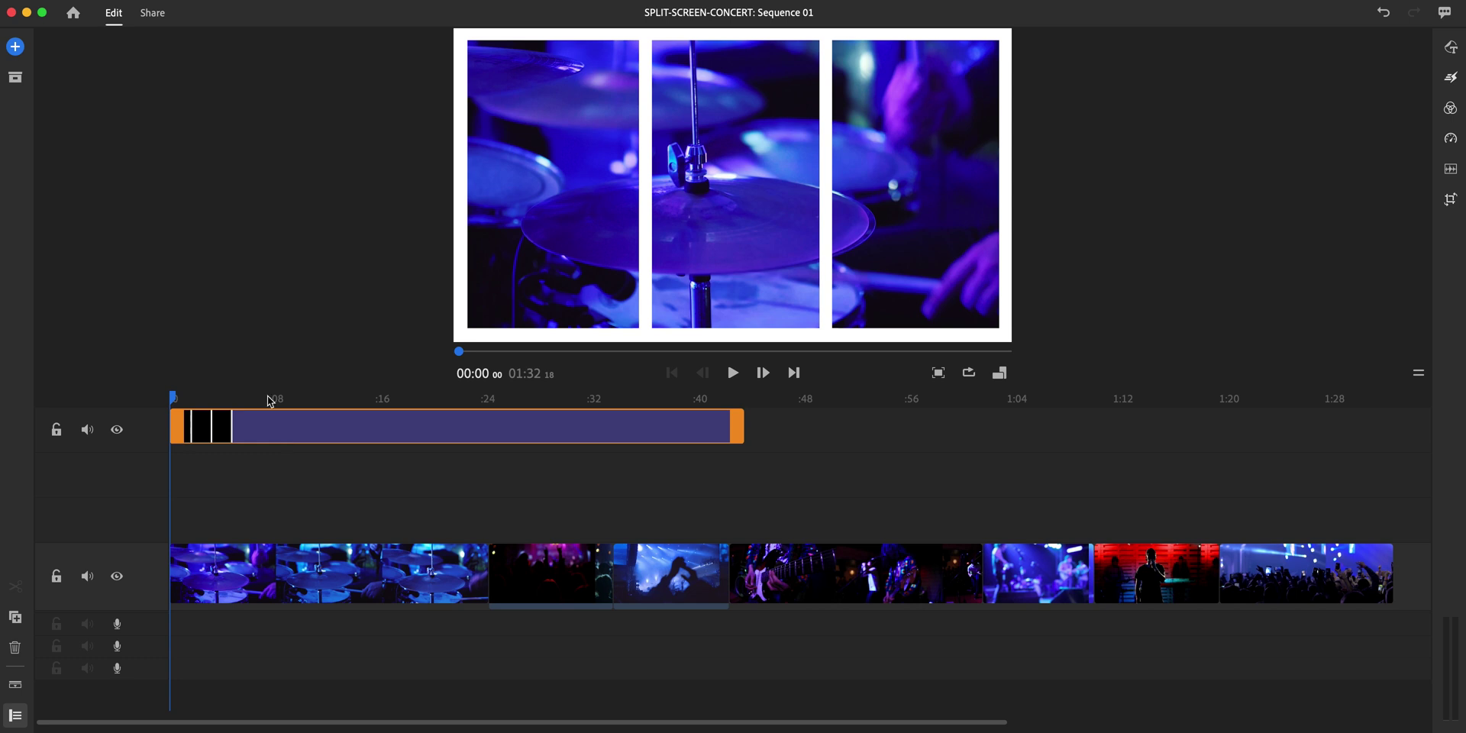
- Preview the split screen, then move the dark crowd clip onto its own track
{"action": "key", "text": "space"}
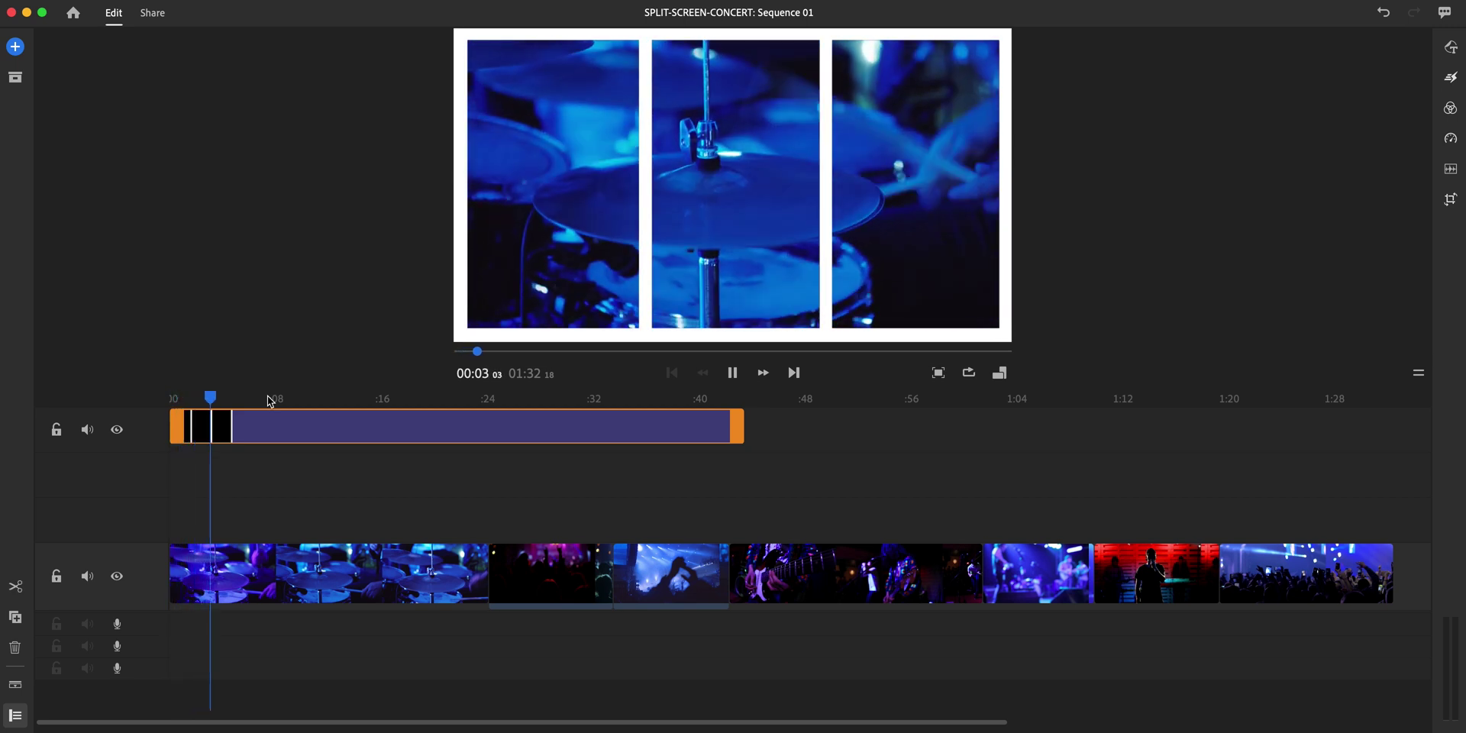
{"action": "key", "text": "space"}
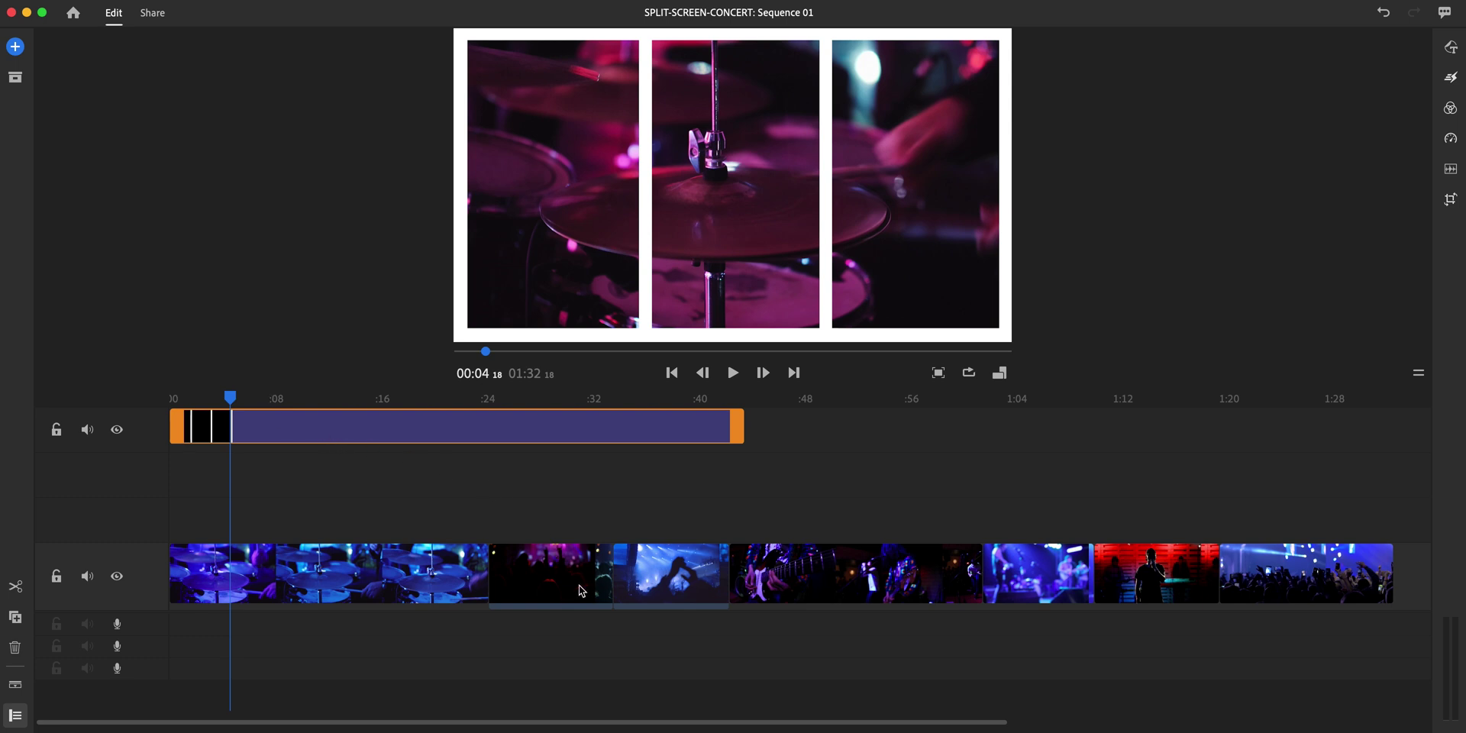
{"action": "left_click_drag", "start_coordinate": [580, 590], "coordinate": [236, 534]}
- Move the hands crowd clip onto a new track at 0:00 and bring up its Transform settings
{"action": "left_click_drag", "start_coordinate": [577, 587], "coordinate": [243, 483]}
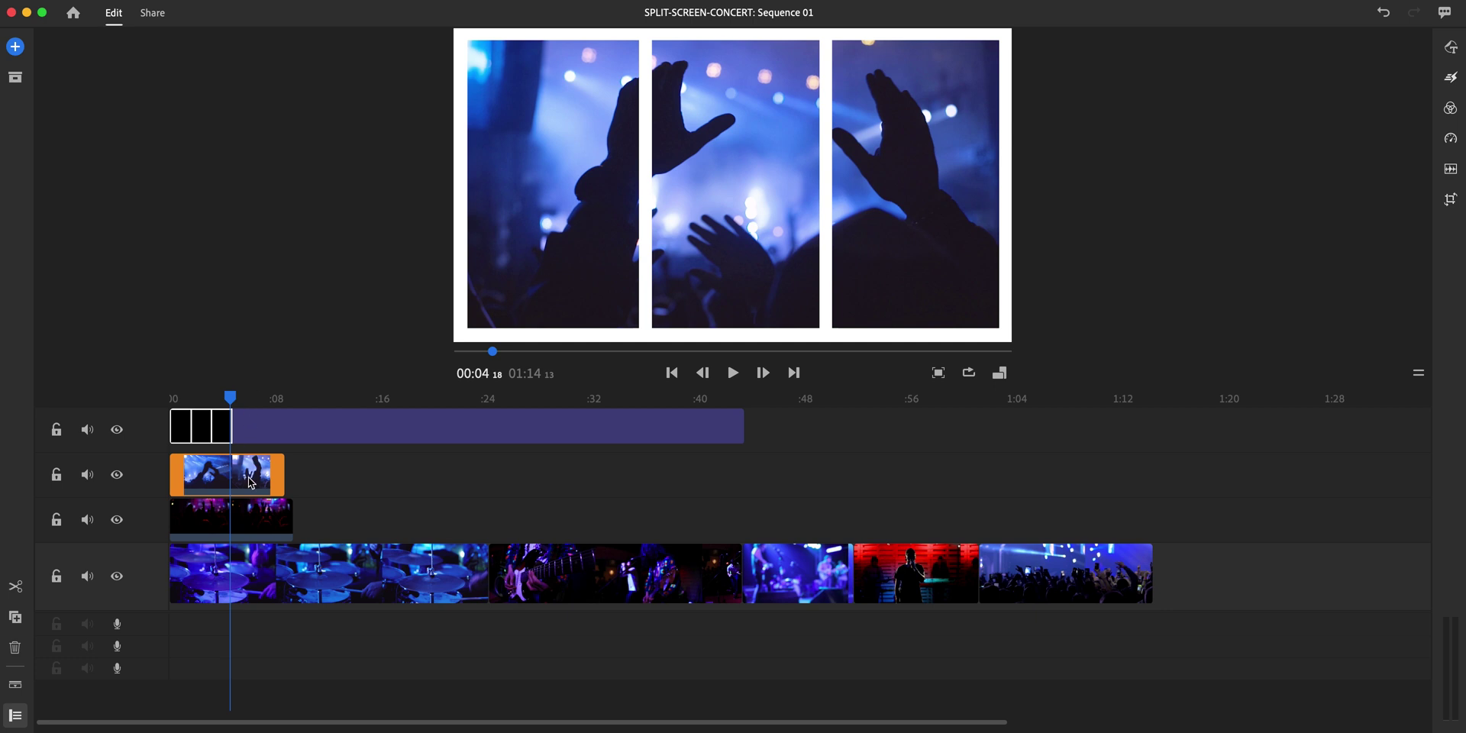
{"action": "left_click", "coordinate": [249, 479]}
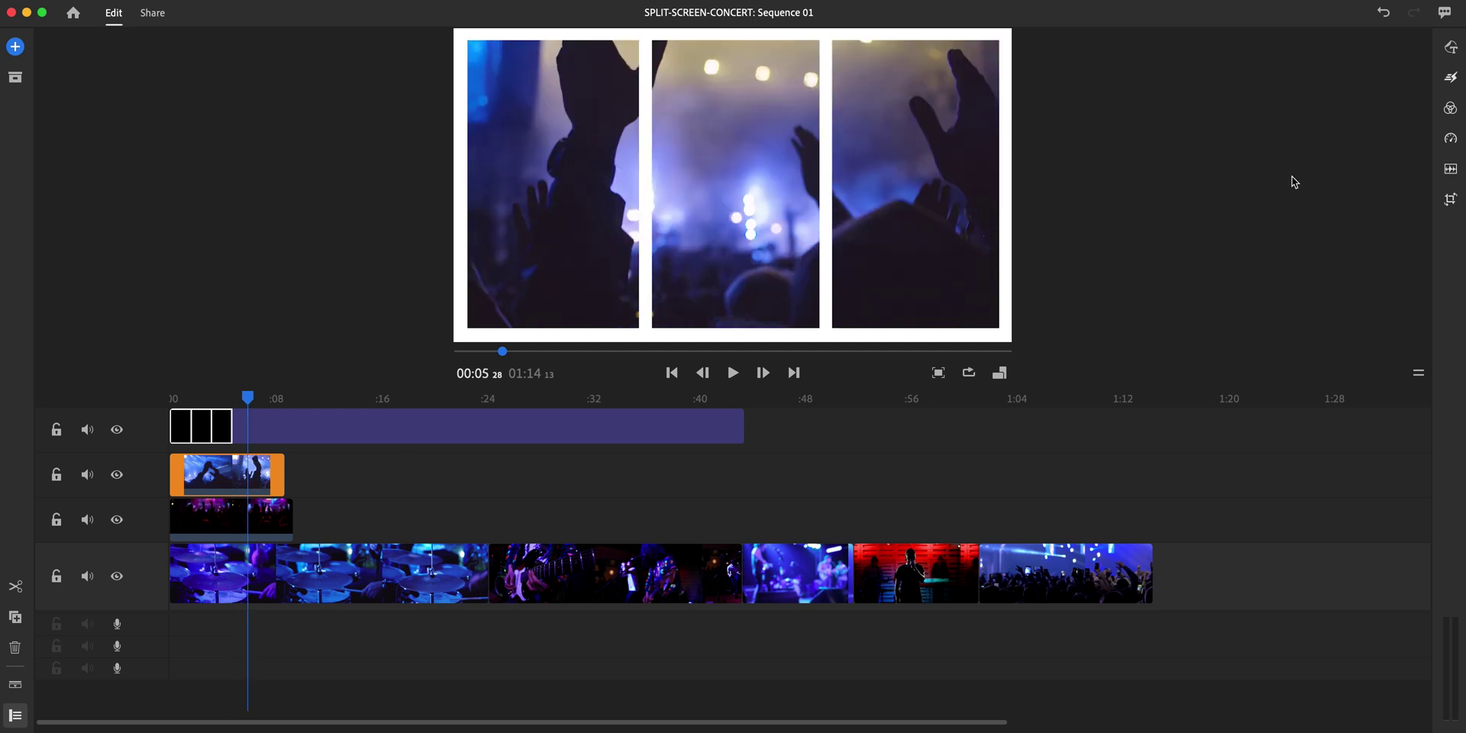
{"action": "left_click", "coordinate": [1452, 201]}
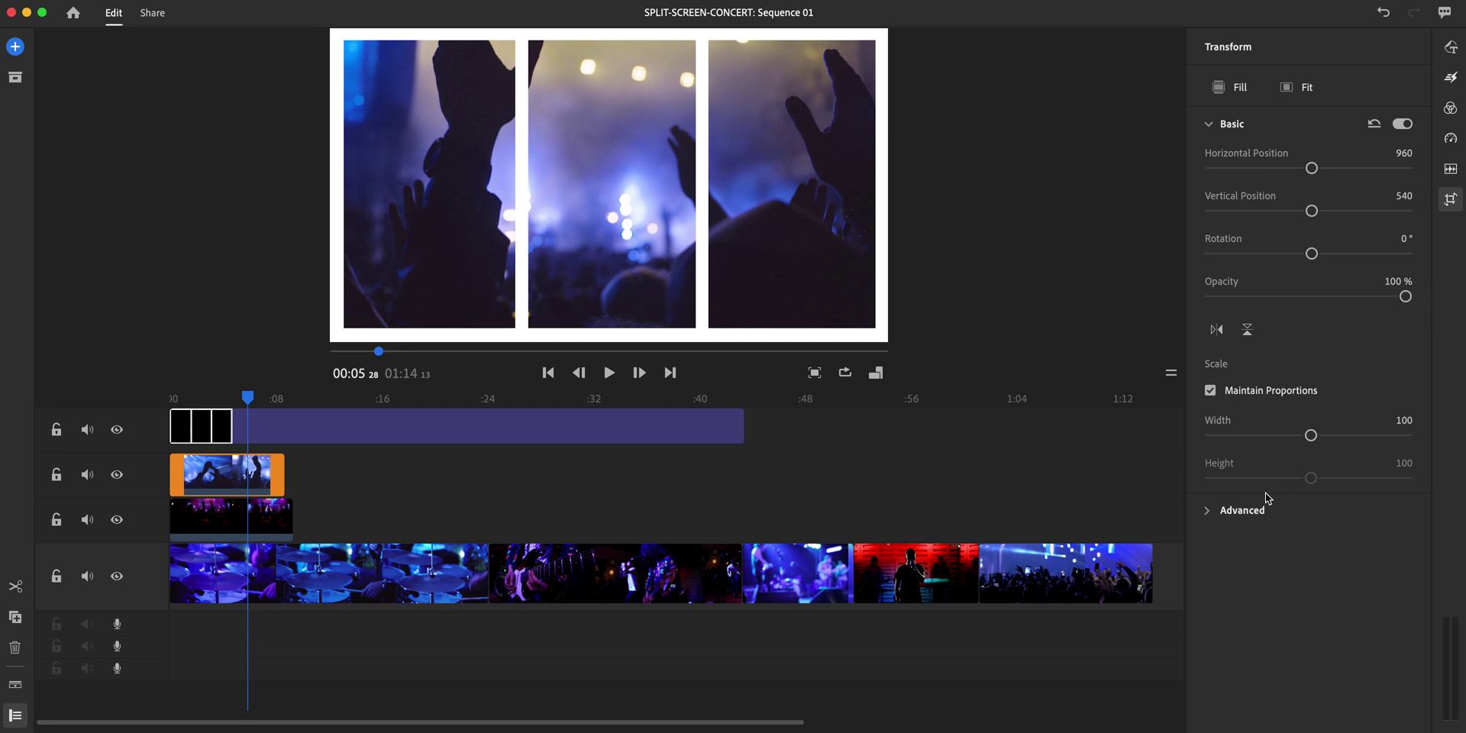
- Set the hands clip's horizontal position to 658 and crop 49.2% off its right
{"action": "left_click", "coordinate": [1211, 514]}
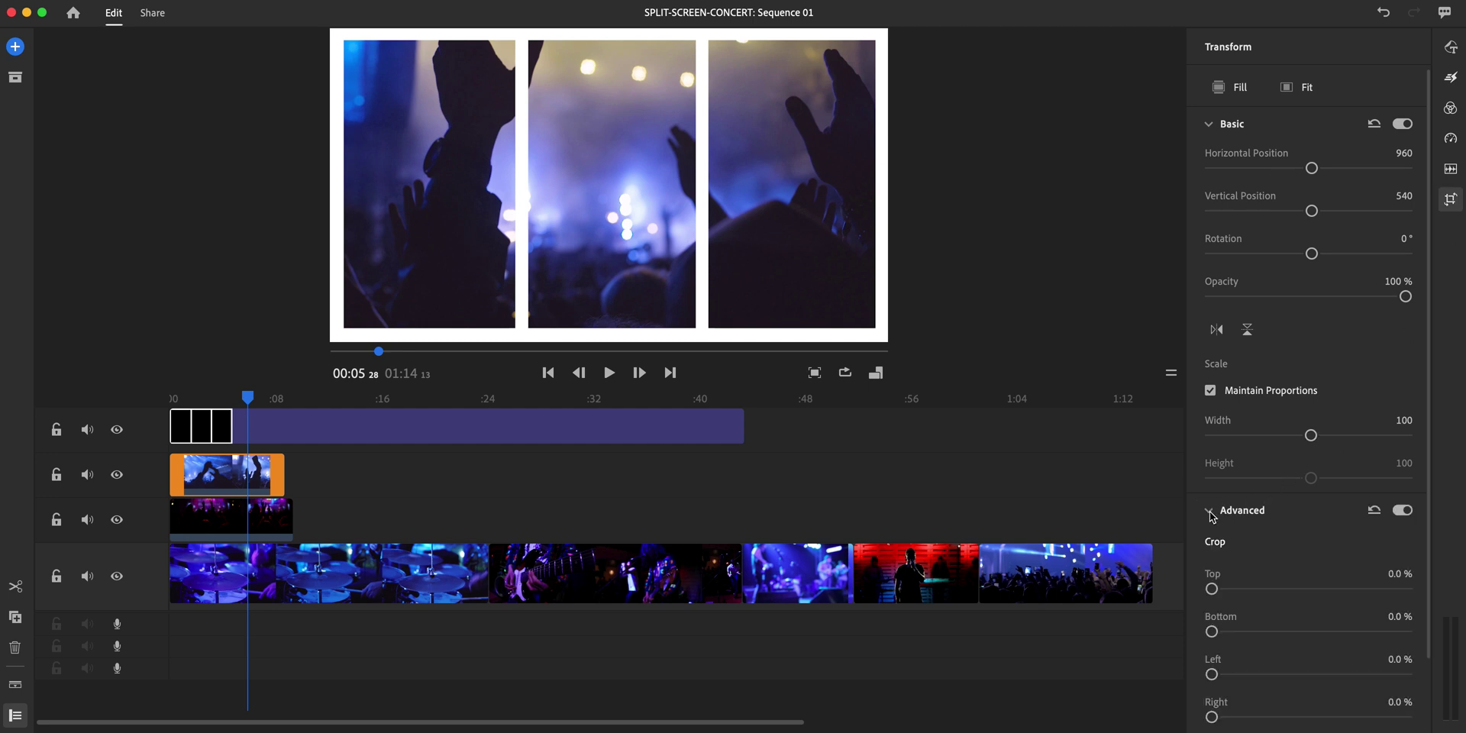
{"action": "scroll", "coordinate": [1431, 428], "scroll_direction": "down", "scroll_amount": 3}
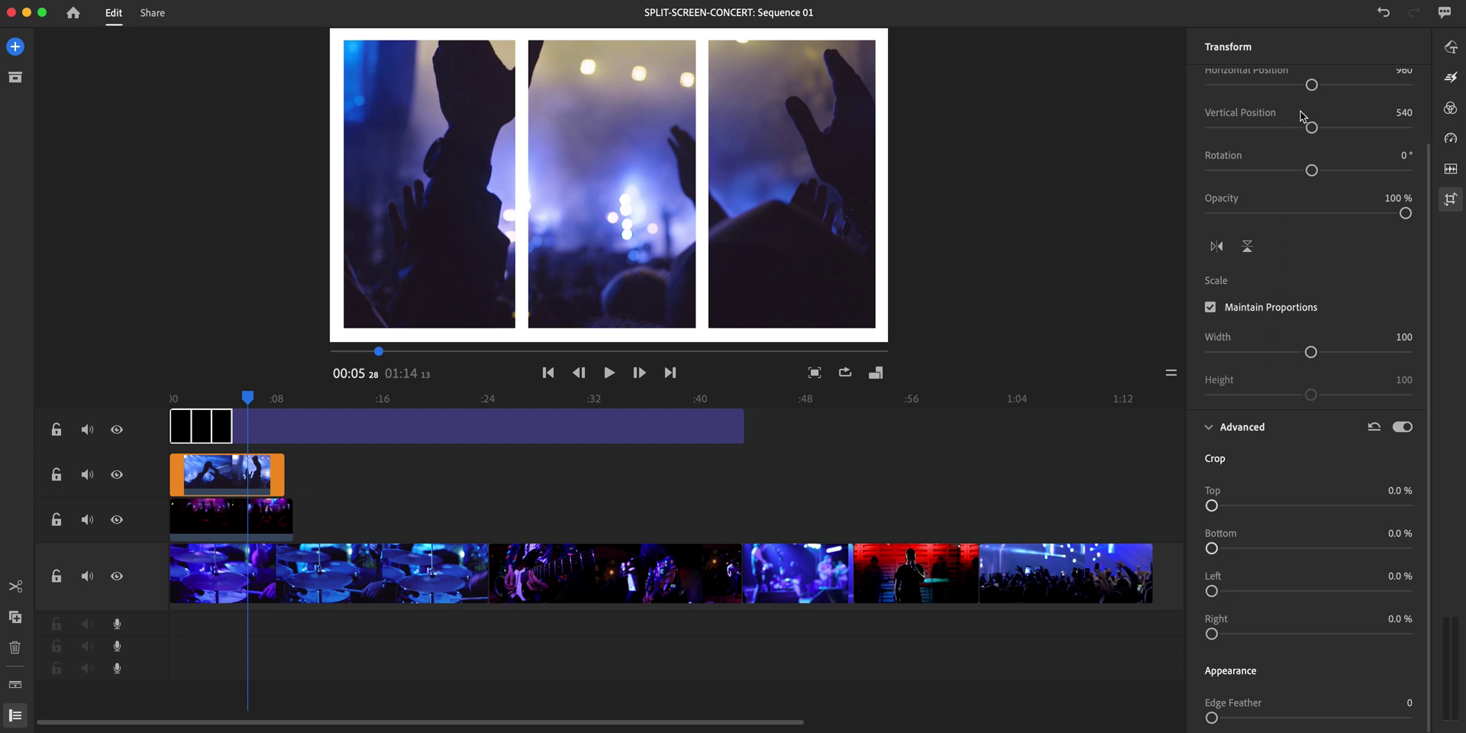
{"action": "scroll", "coordinate": [1303, 117], "scroll_direction": "up", "scroll_amount": 1}
{"action": "left_click_drag", "start_coordinate": [1312, 100], "coordinate": [1293, 131]}
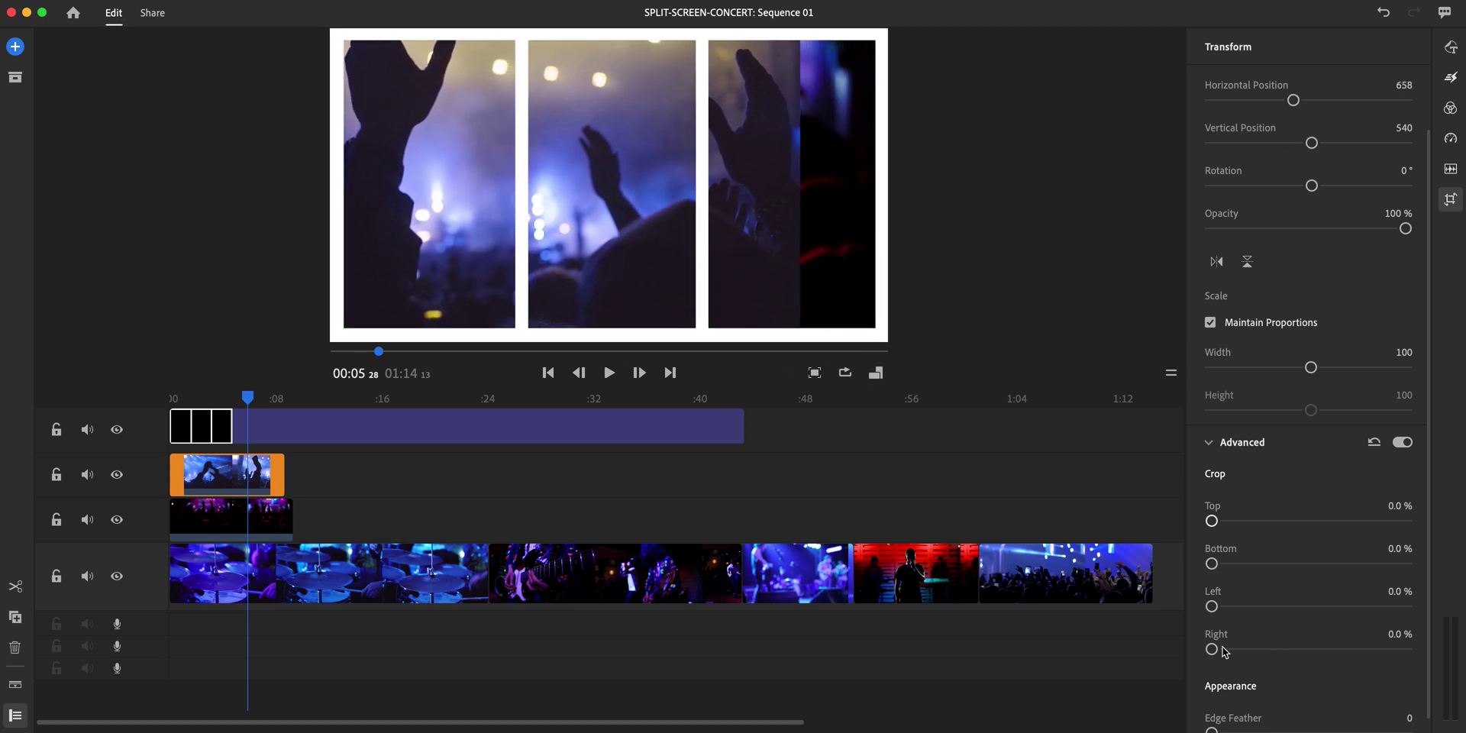
{"action": "left_click_drag", "start_coordinate": [1215, 650], "coordinate": [1307, 650]}
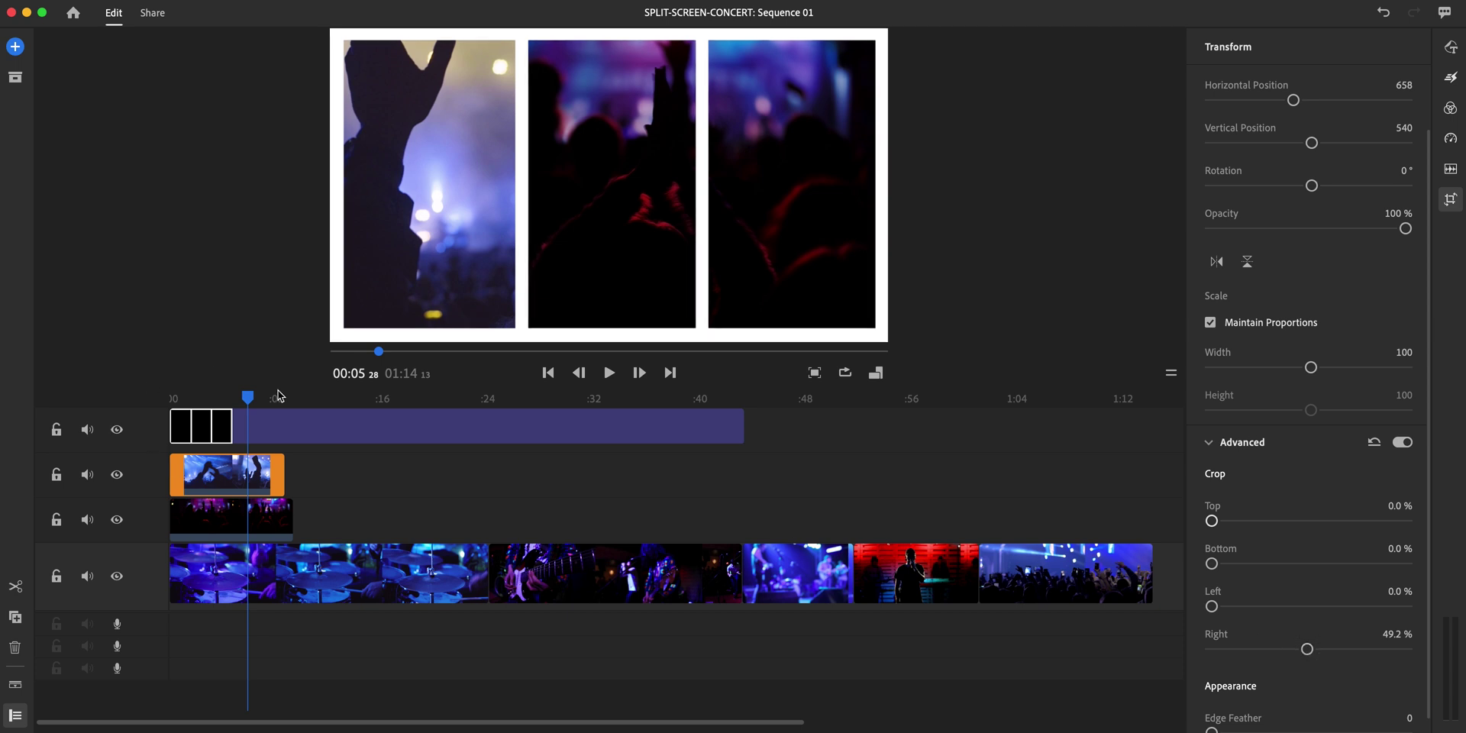
- Play the sequence from the start to check the left panel
{"action": "left_click_drag", "start_coordinate": [253, 399], "coordinate": [173, 399]}
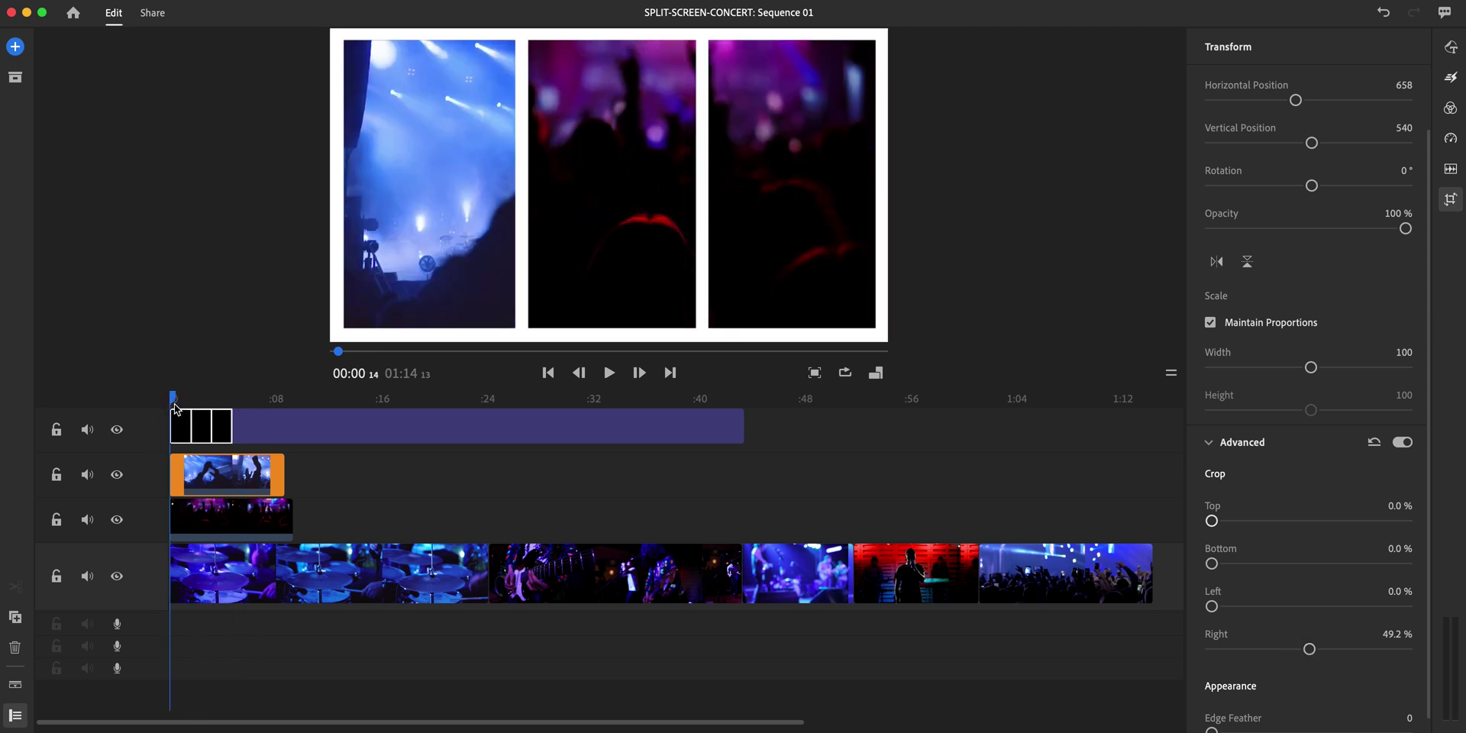
{"action": "key", "text": "Home"}
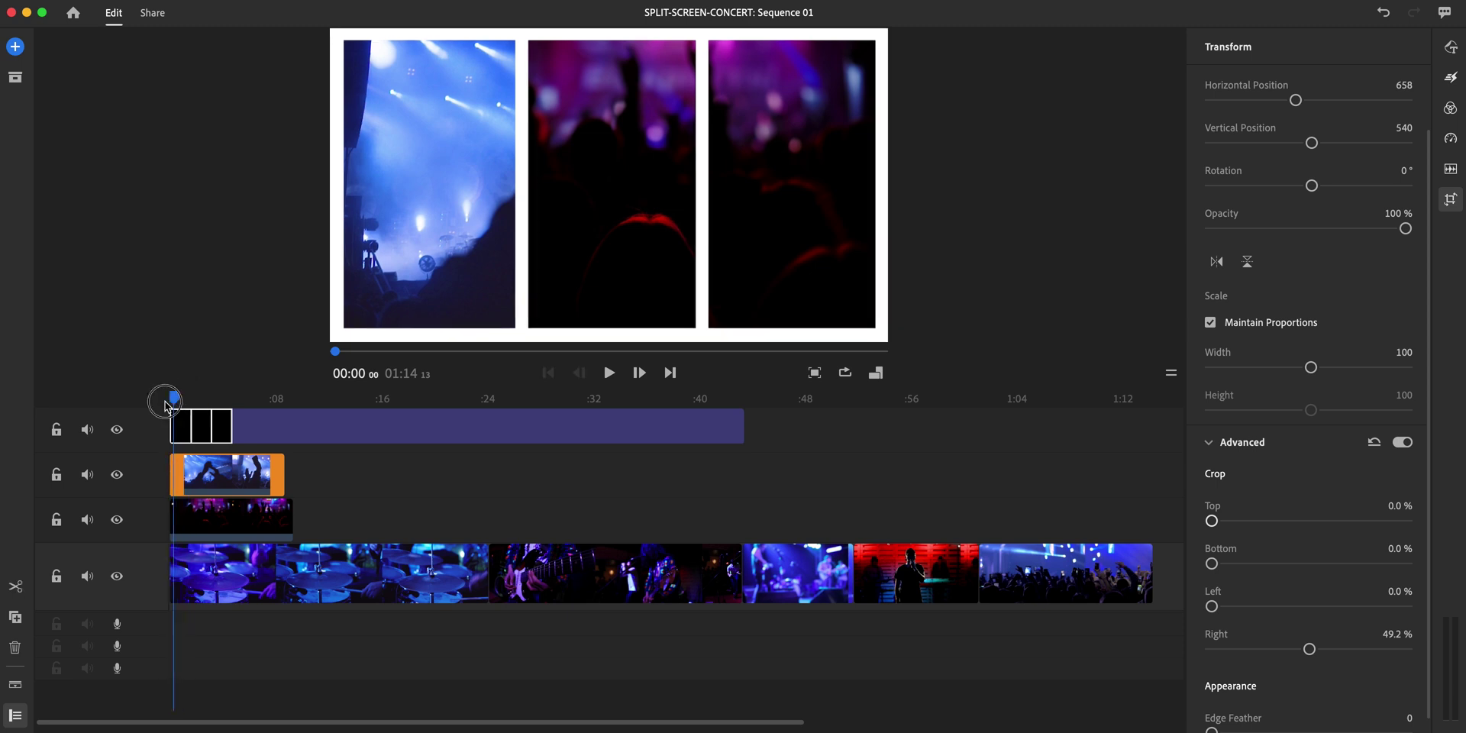
{"action": "key", "text": "space"}
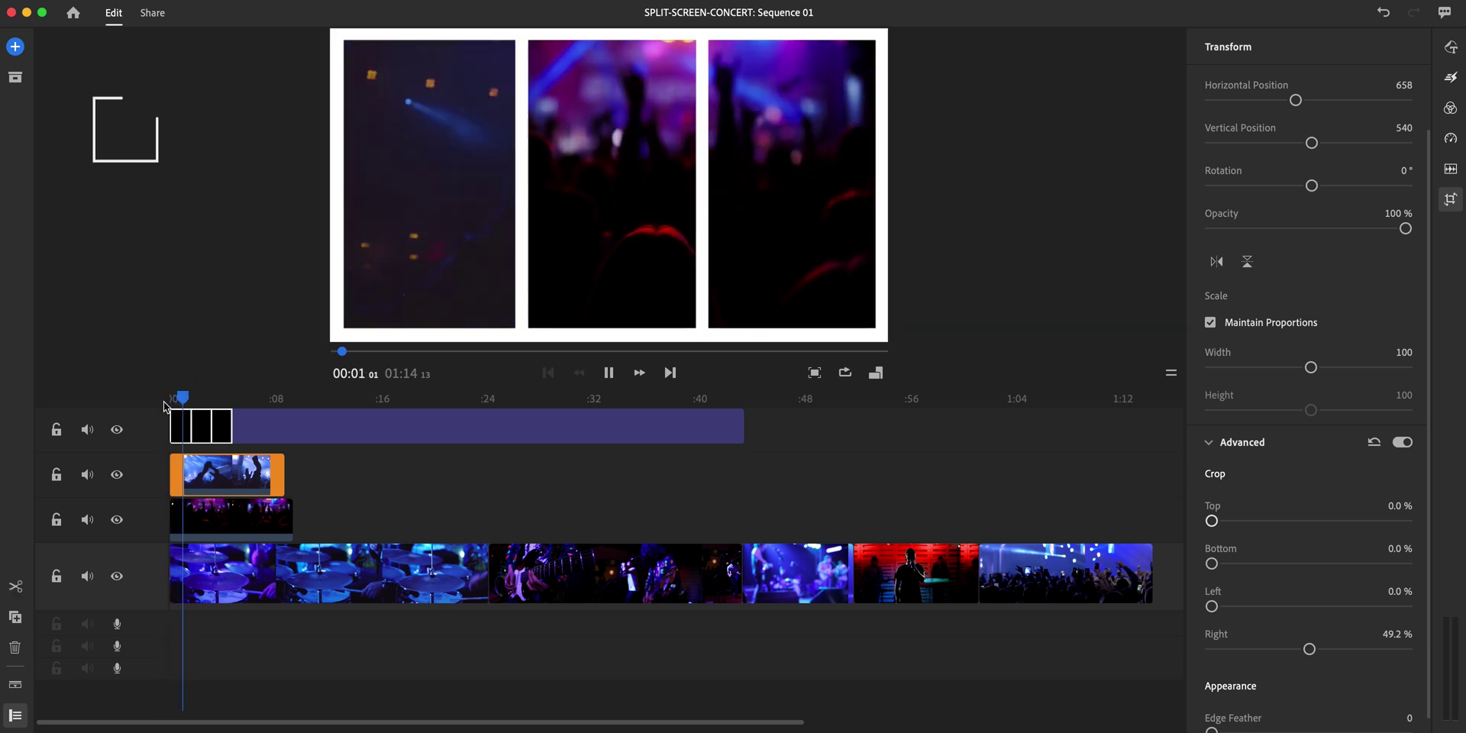
{"action": "key", "text": "space"}
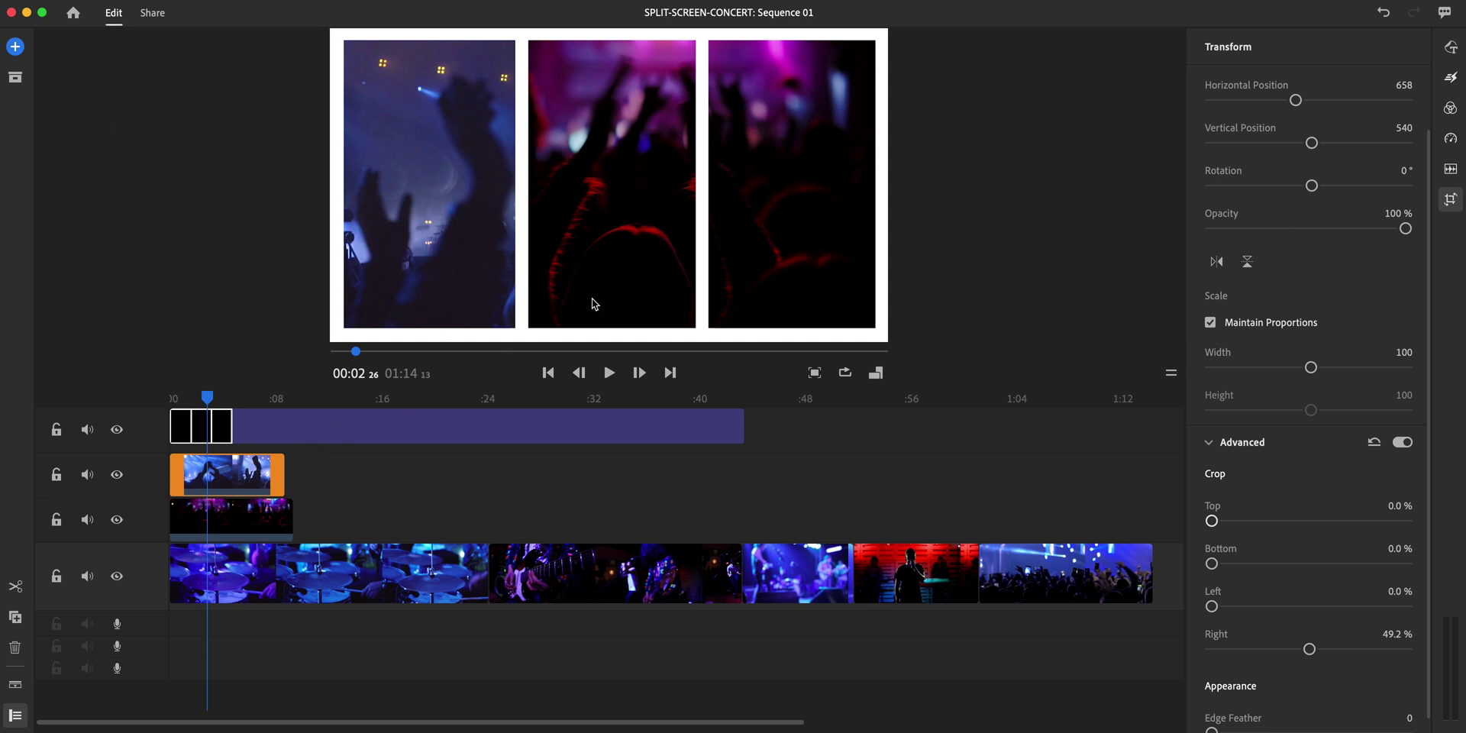
- Crop the dark crowd clip 33.9% left and 32.3% right, temporarily hiding the hands track to check
{"action": "left_click", "coordinate": [238, 524]}
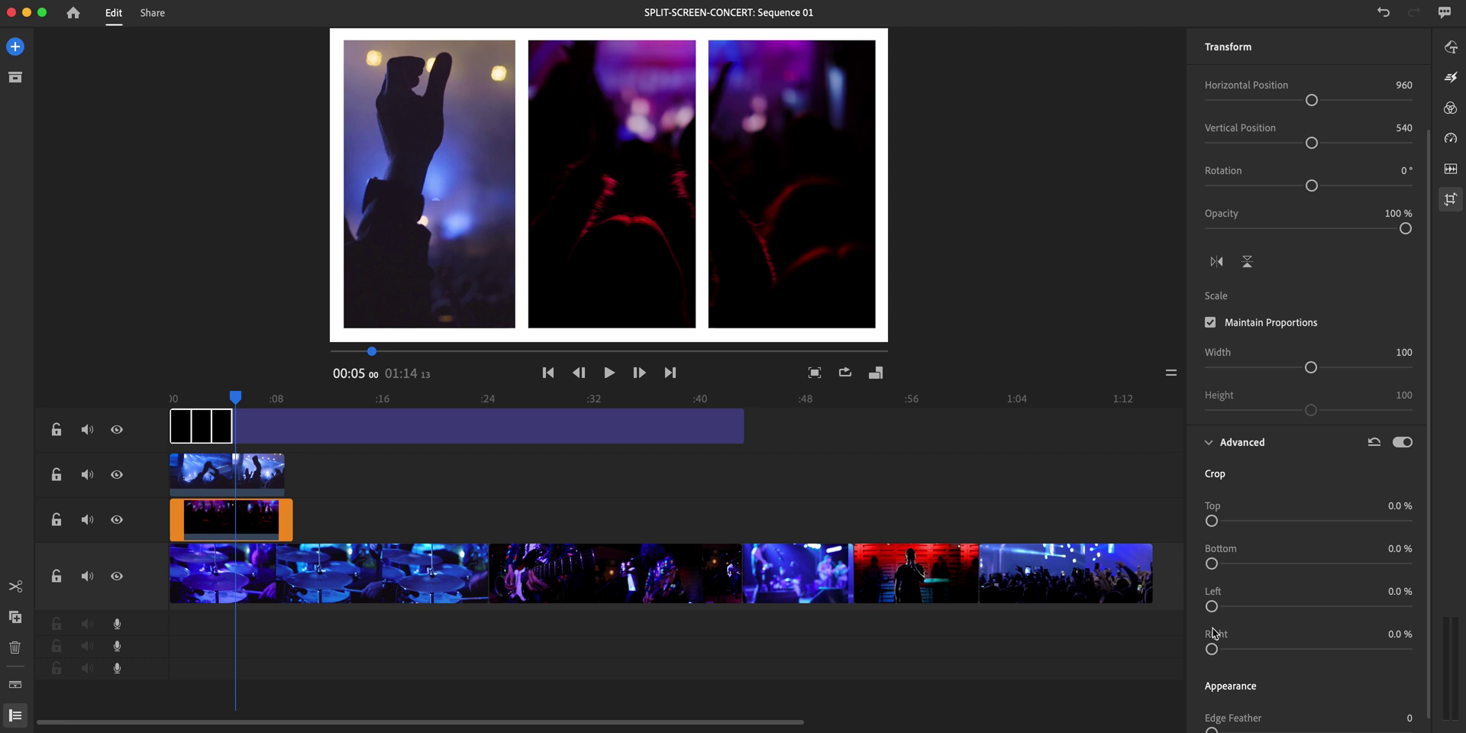
{"action": "left_click_drag", "start_coordinate": [1212, 650], "coordinate": [1274, 641]}
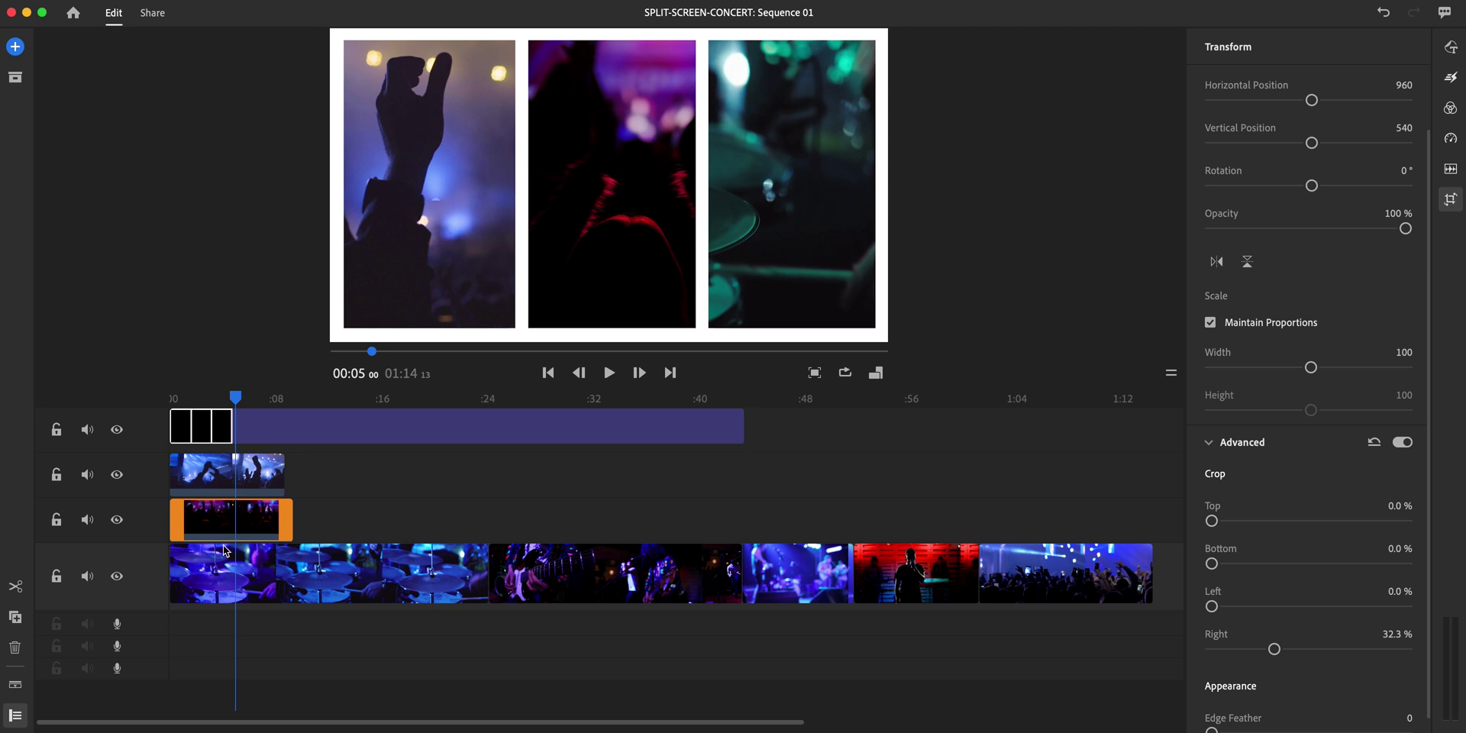
{"action": "left_click", "coordinate": [117, 475]}
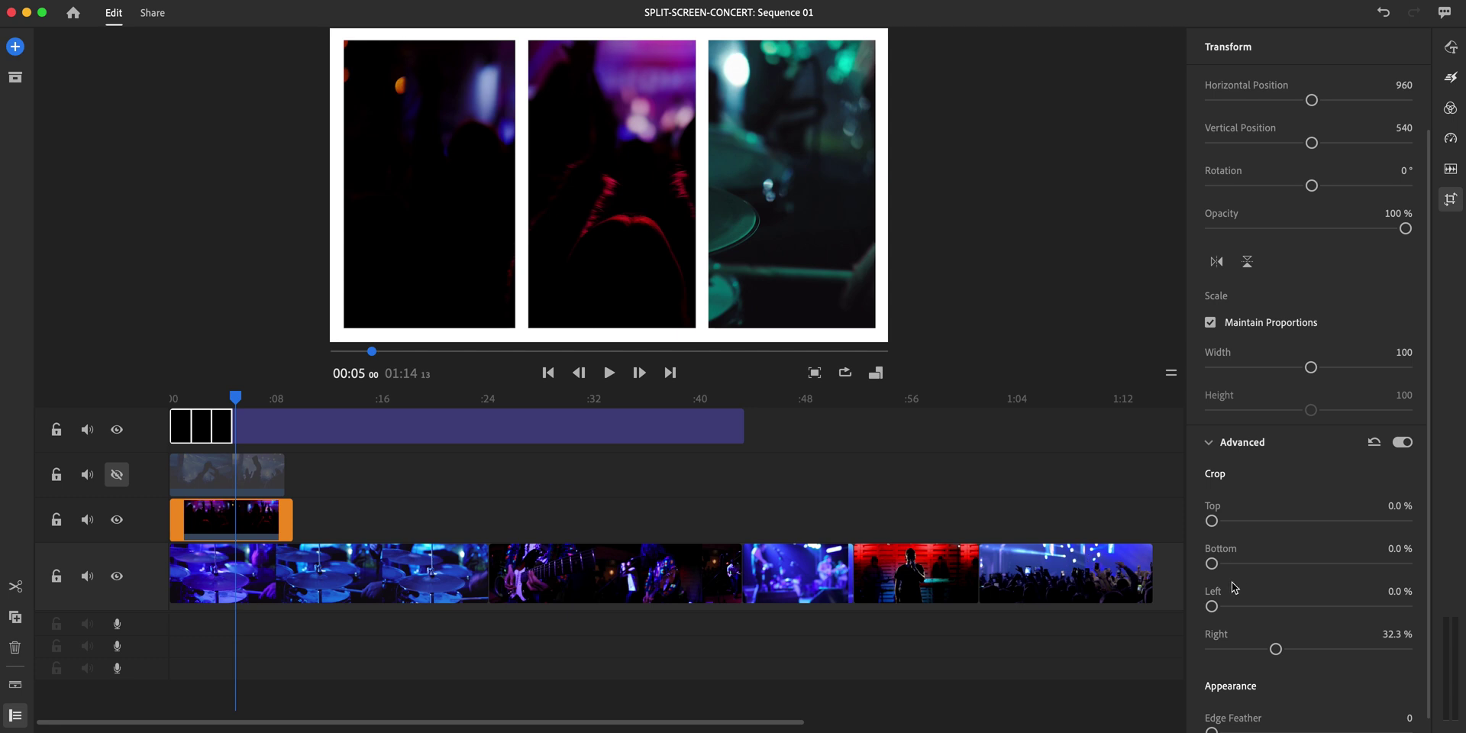
{"action": "left_click_drag", "start_coordinate": [1212, 606], "coordinate": [1278, 609]}
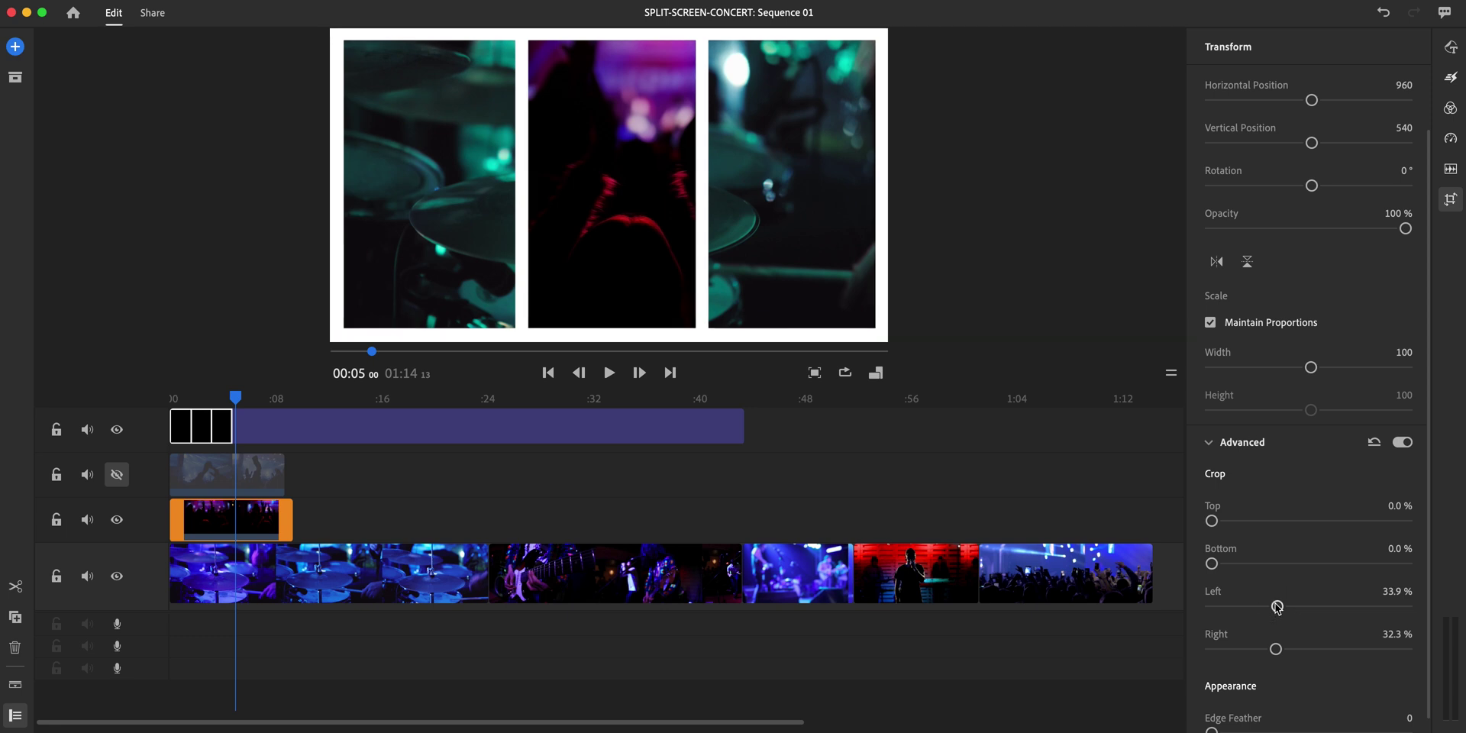
{"action": "left_click", "coordinate": [116, 475]}
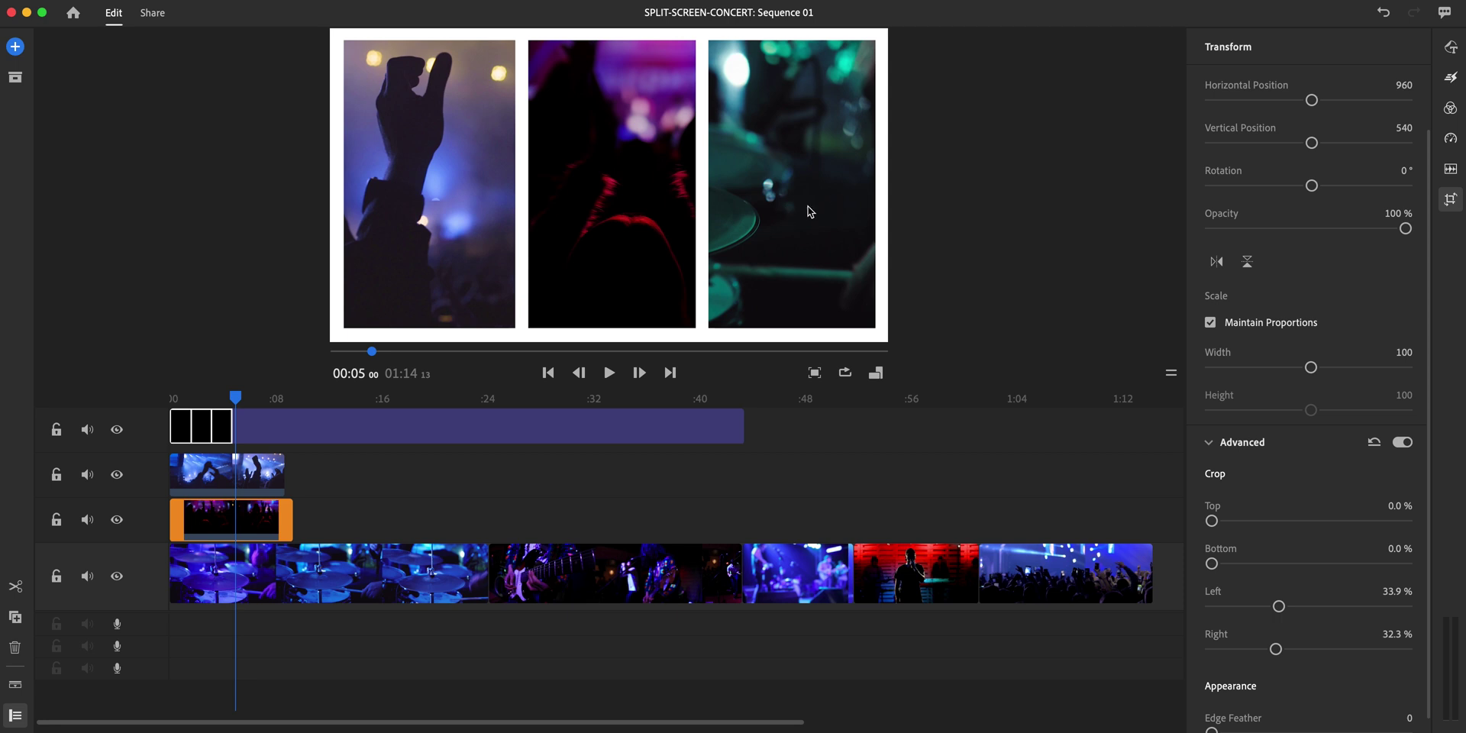
- Shift the bottom-track drum clip to horizontal position 1398
{"action": "left_click_drag", "start_coordinate": [231, 402], "coordinate": [231, 402]}
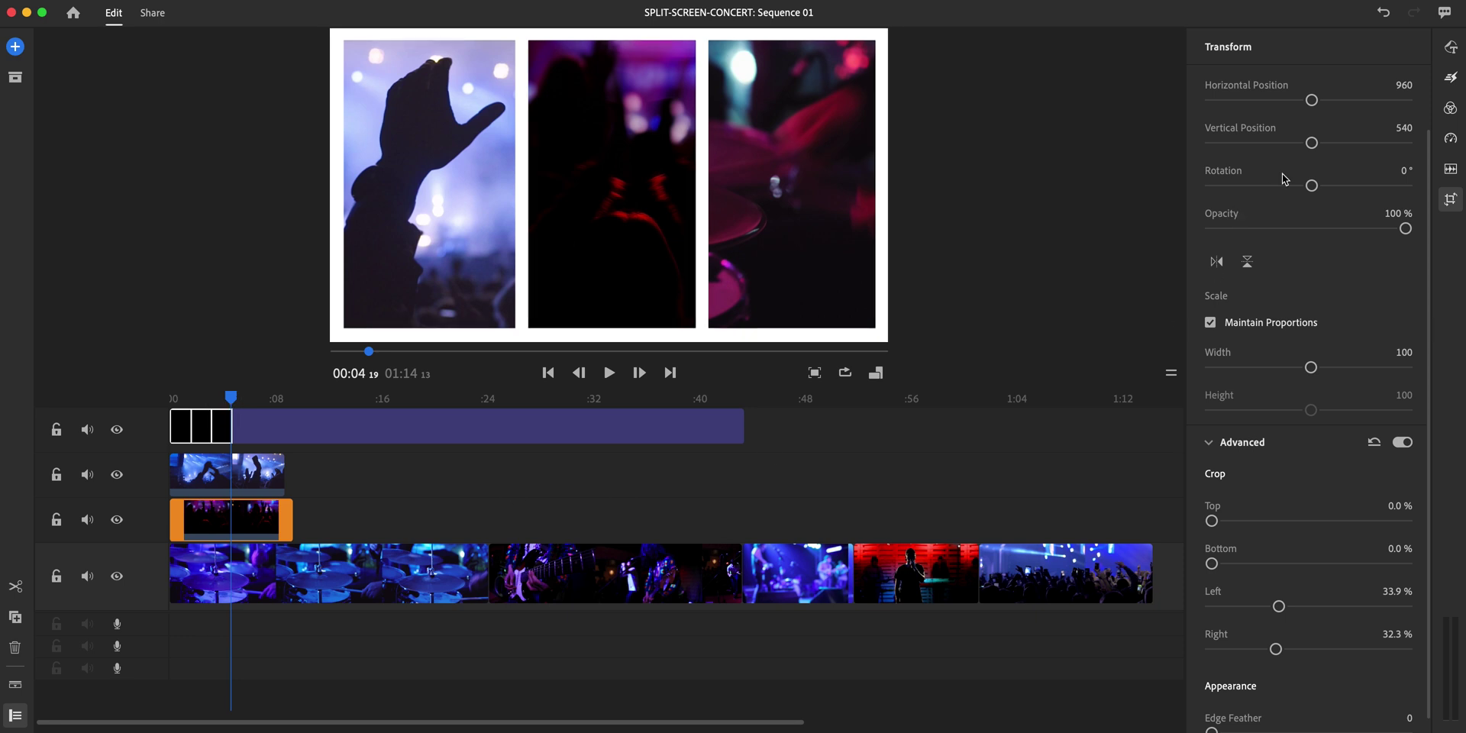
{"action": "left_click_drag", "start_coordinate": [1312, 101], "coordinate": [1319, 110]}
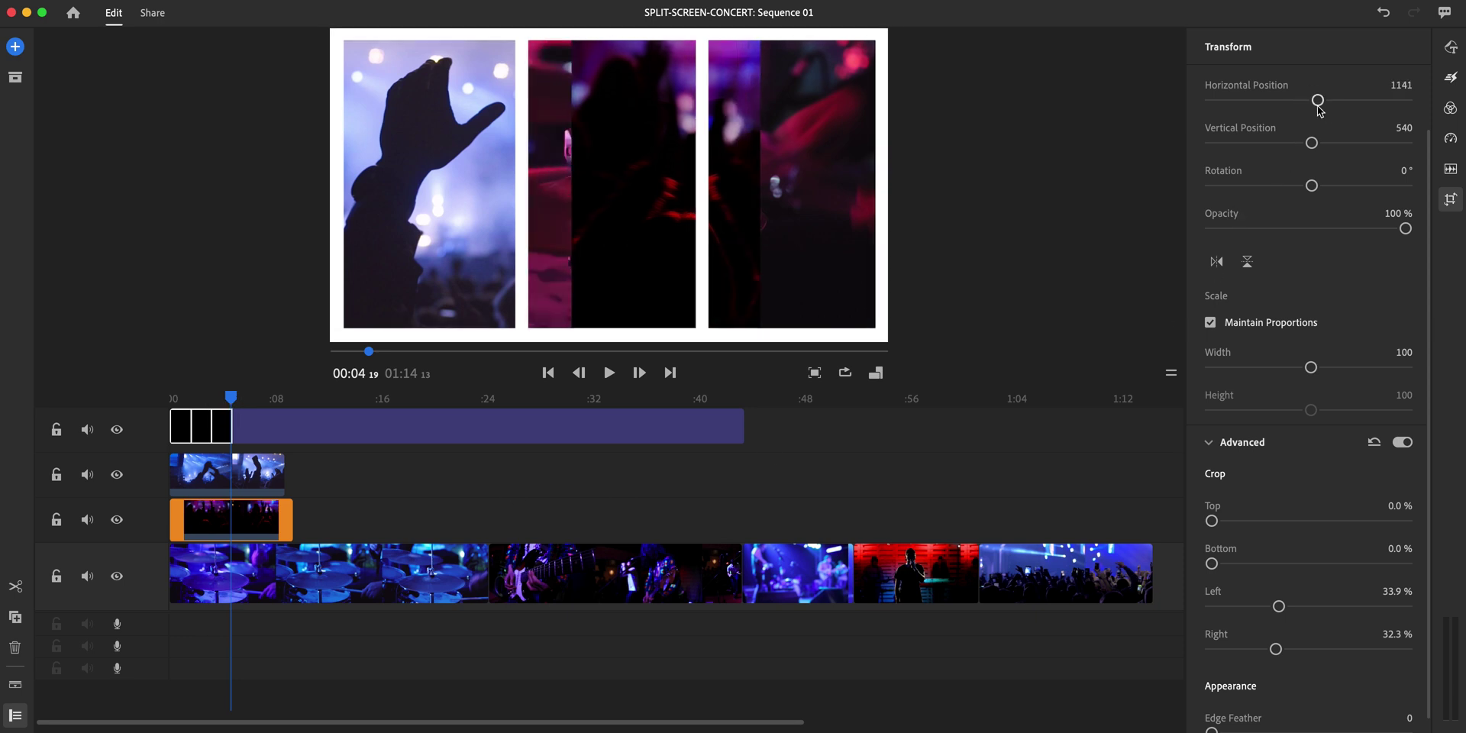
{"action": "key", "text": "super+z"}
{"action": "left_click", "coordinate": [254, 578]}
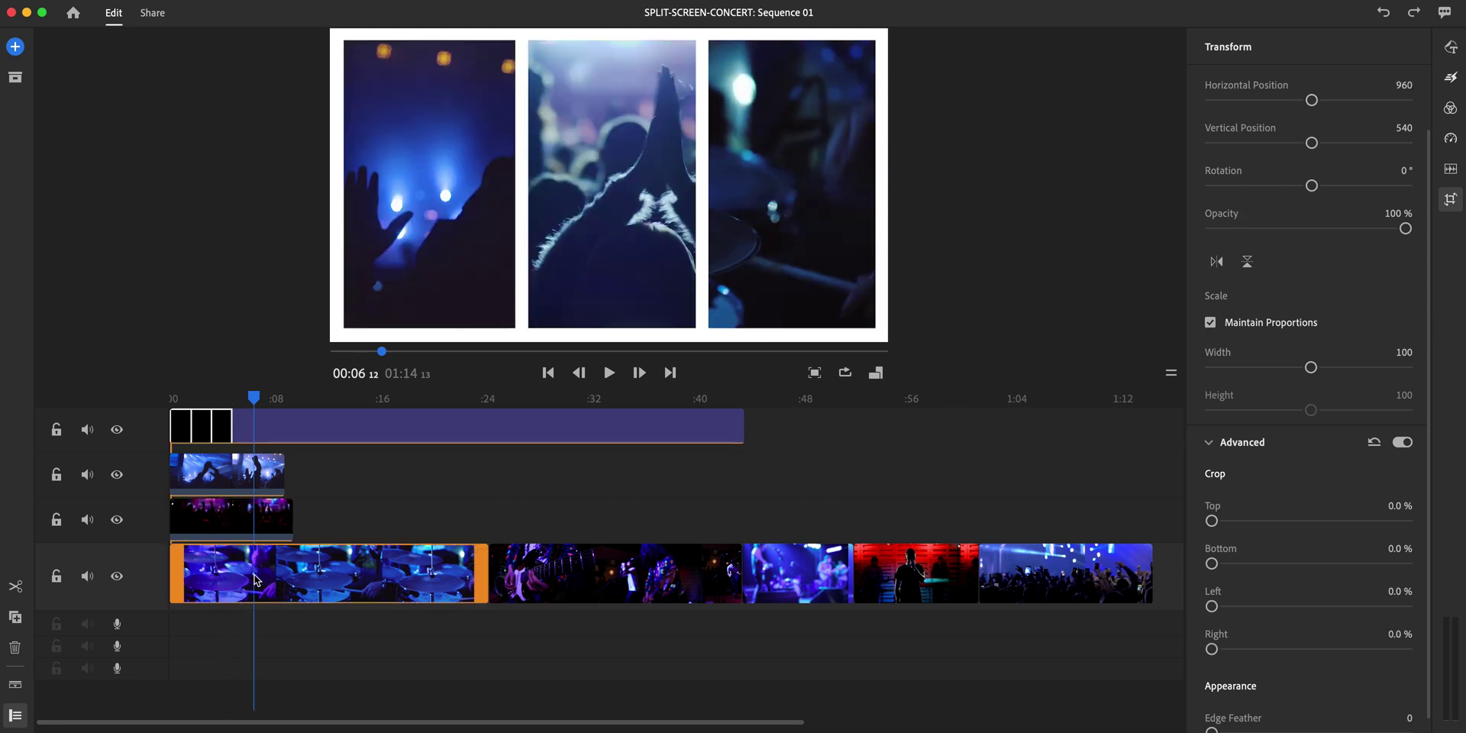
{"action": "left_click_drag", "start_coordinate": [1309, 102], "coordinate": [1331, 106]}
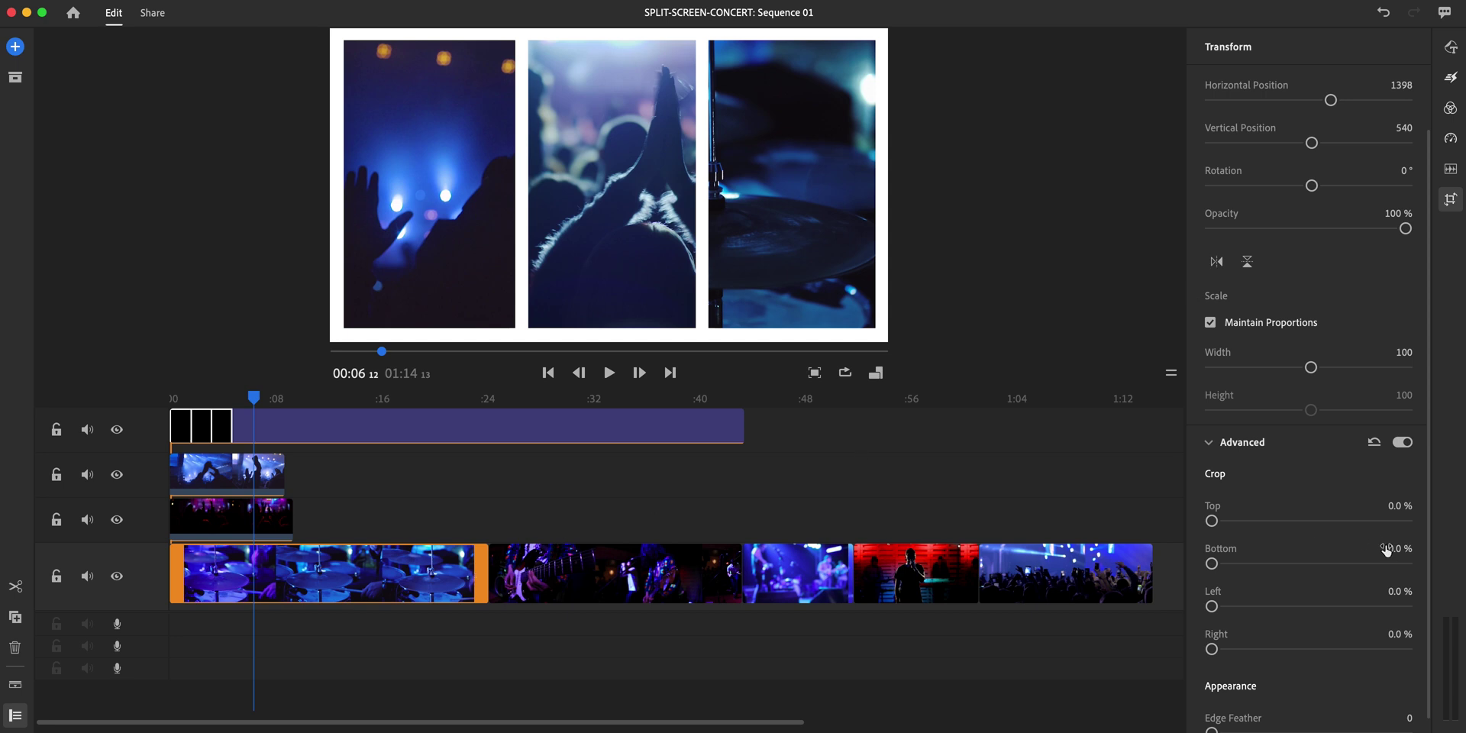
- Crop 43.3% off the drum clip's left, hiding the upper tracks while adjusting
{"action": "left_click", "coordinate": [117, 520]}
{"action": "left_click", "coordinate": [117, 475]}
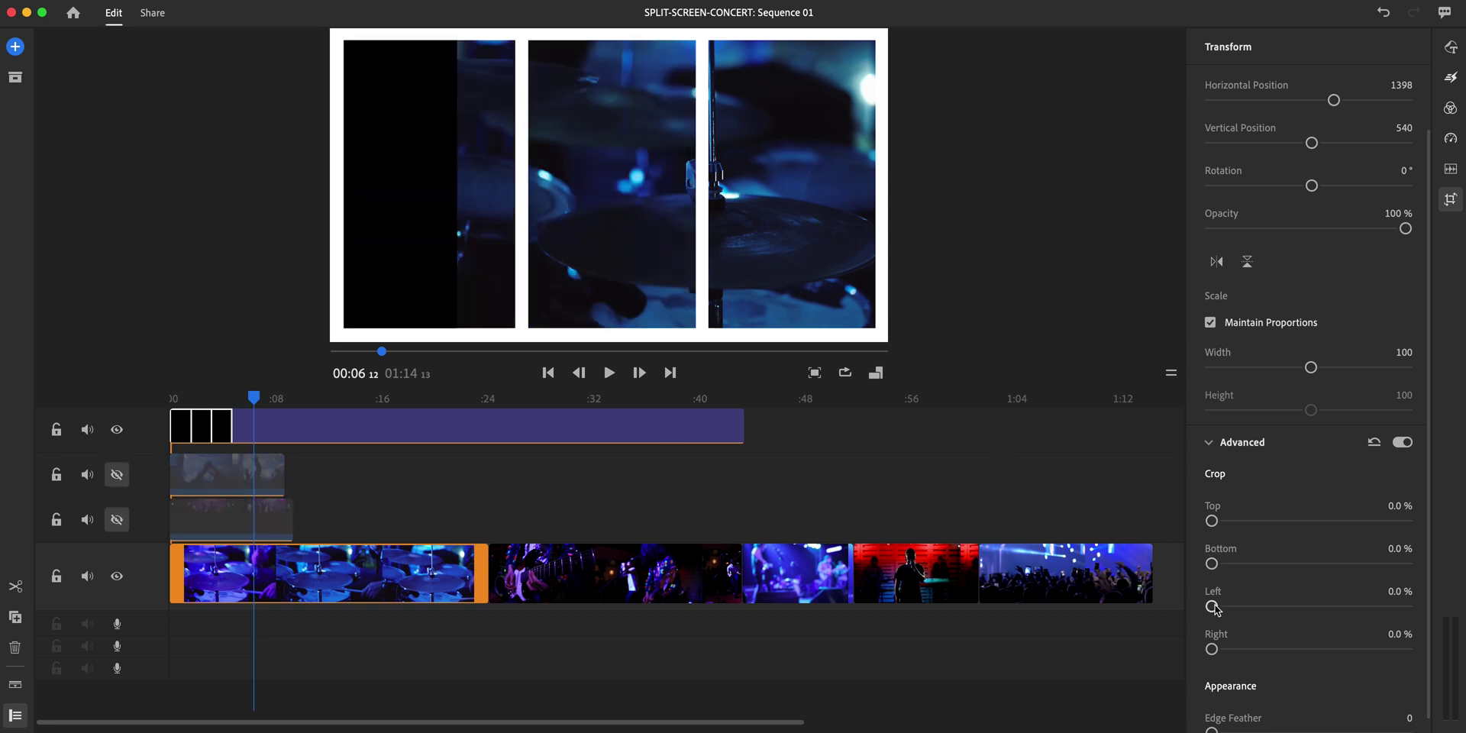
{"action": "left_click_drag", "start_coordinate": [1212, 607], "coordinate": [1295, 602]}
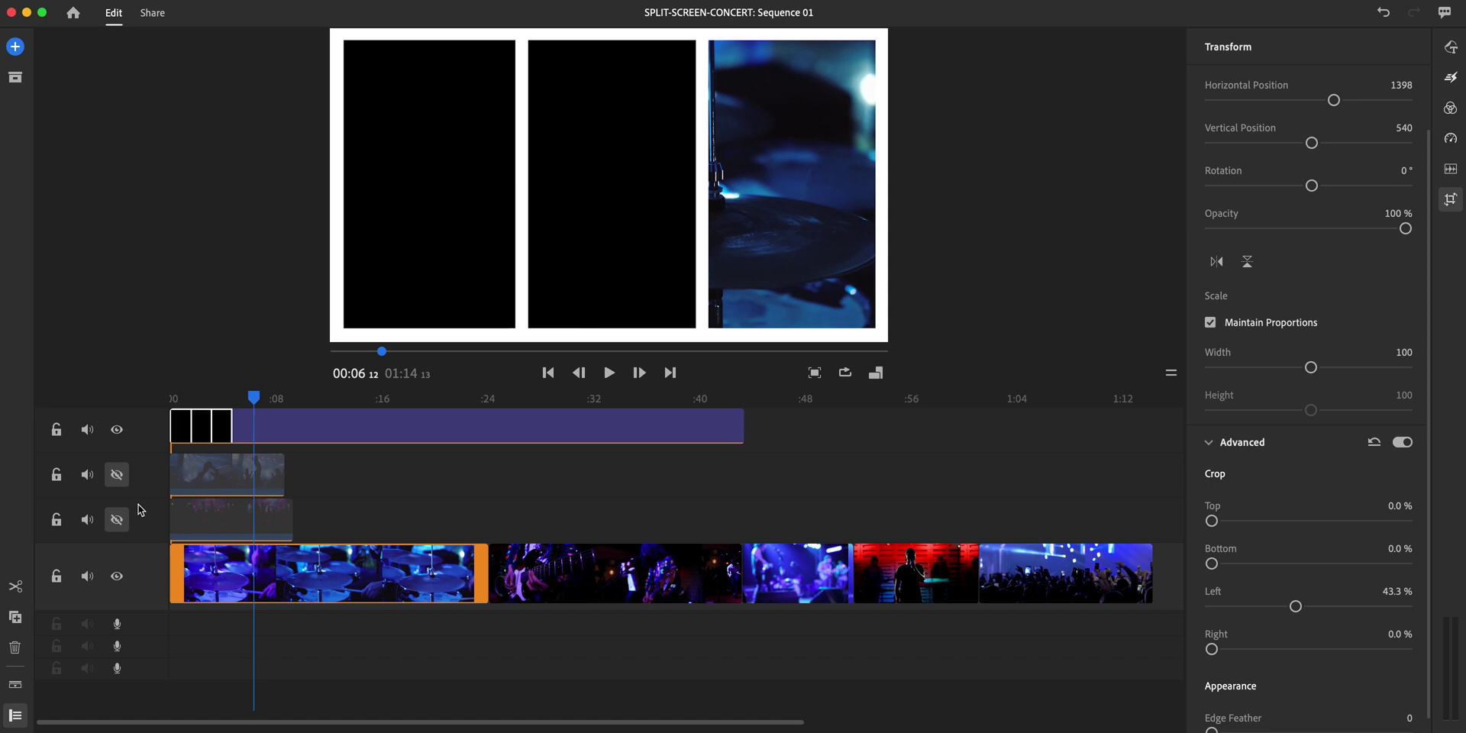
{"action": "left_click", "coordinate": [116, 519]}
{"action": "left_click", "coordinate": [116, 474]}
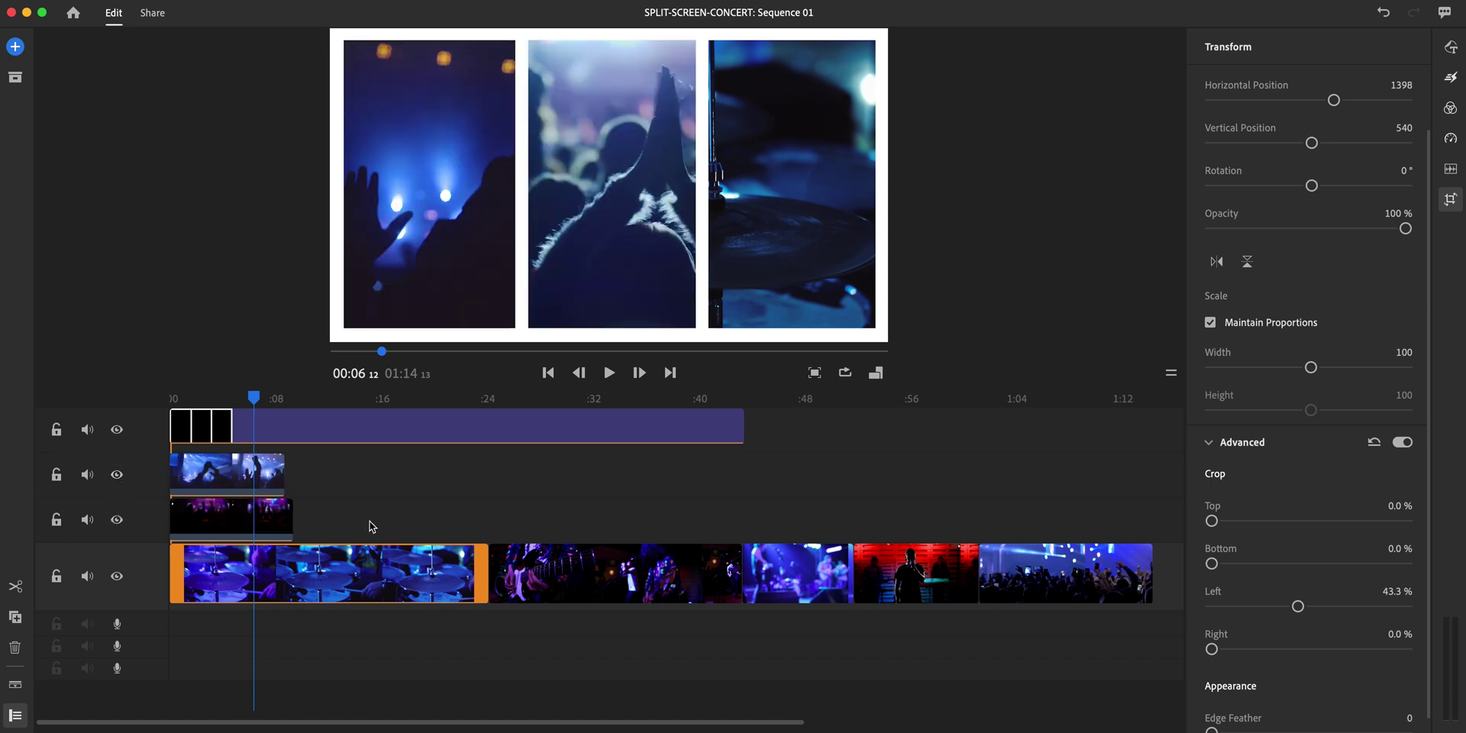
{"action": "left_click_drag", "start_coordinate": [264, 405], "coordinate": [286, 412]}
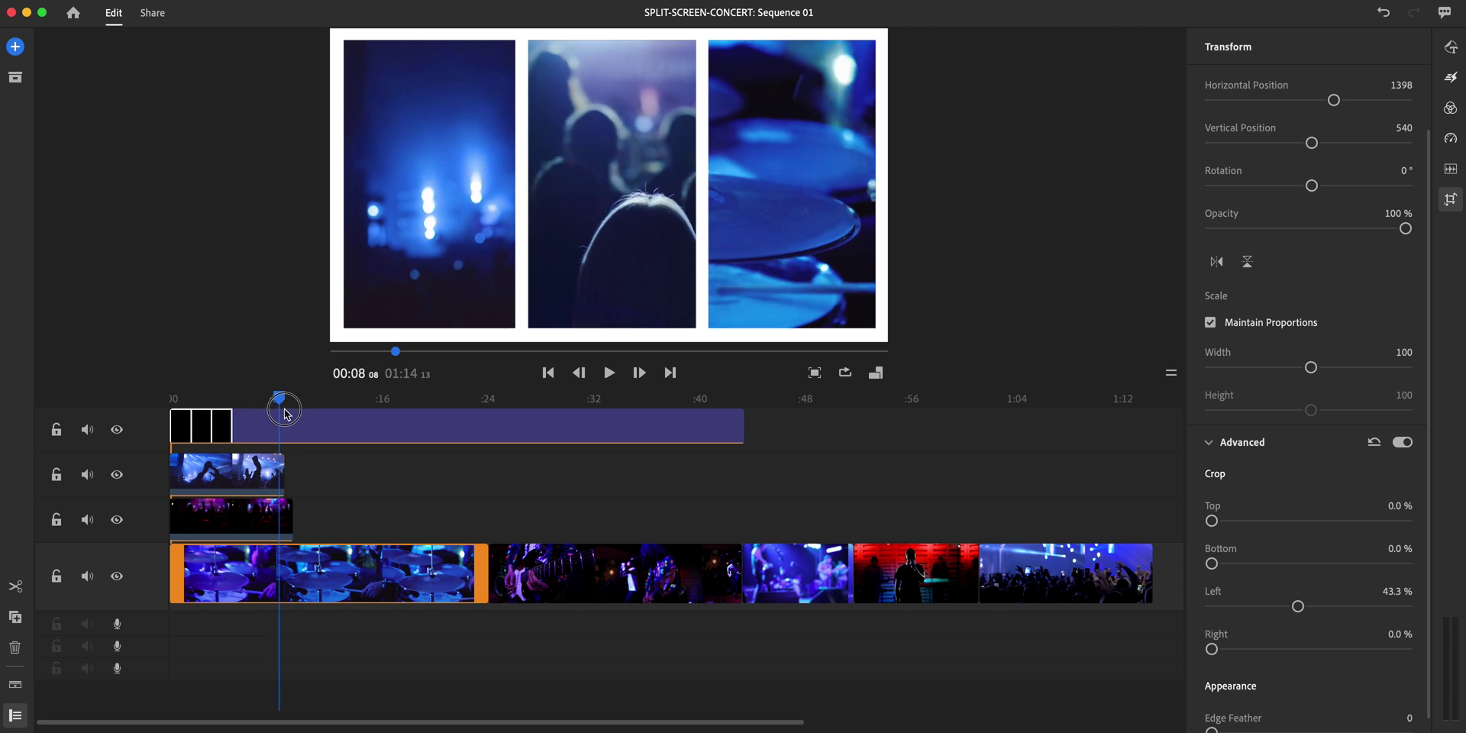
- Split the bottom drum clip at about 0:08, where the upper clips end
{"action": "left_click", "coordinate": [269, 475]}
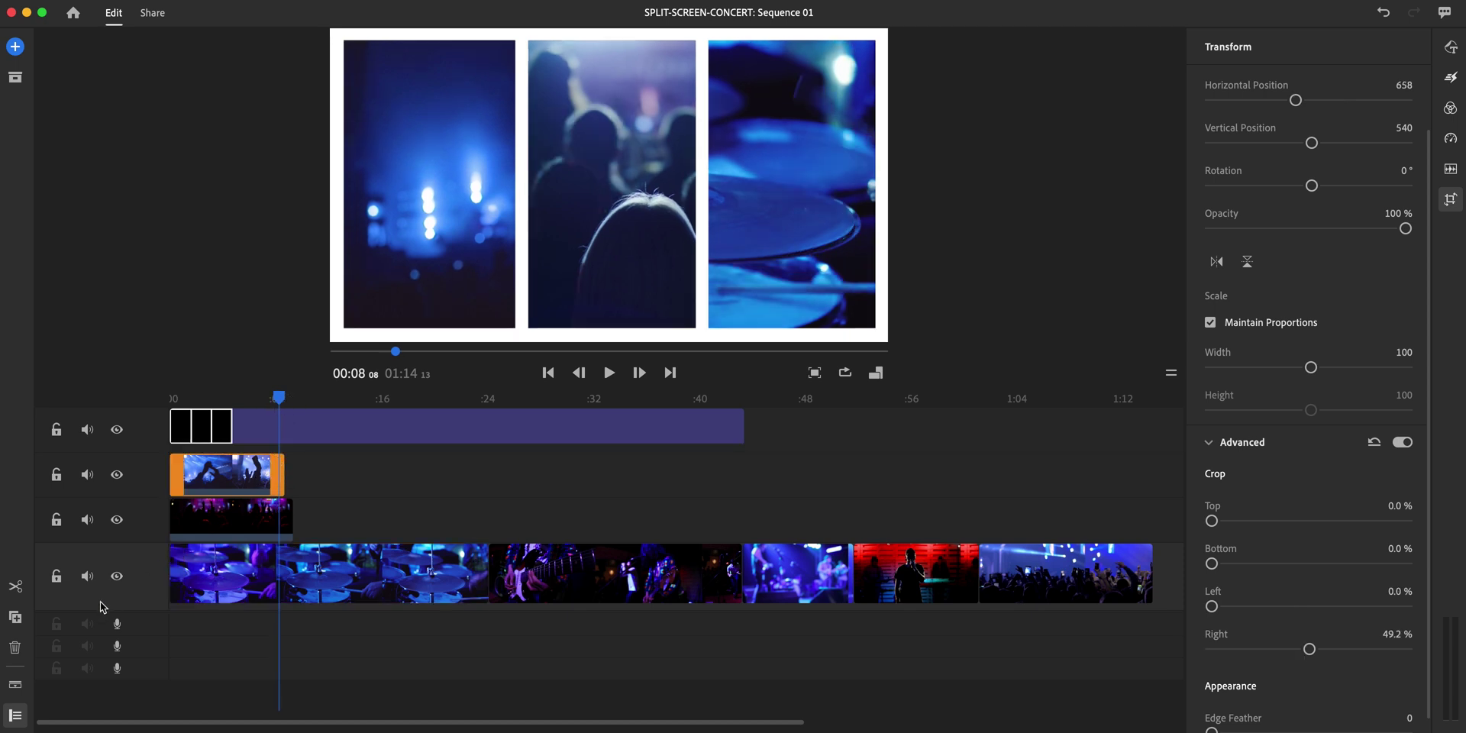
{"action": "left_click", "coordinate": [274, 510]}
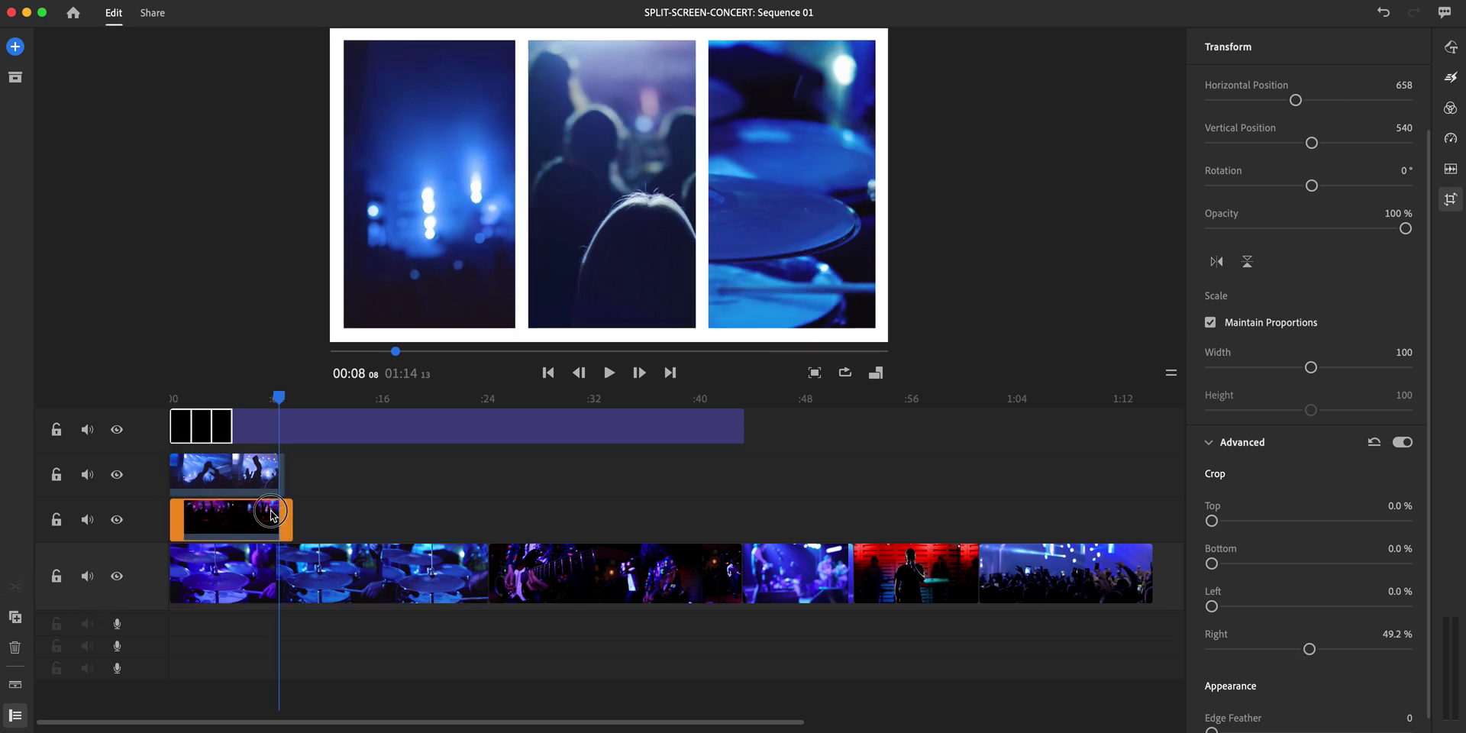
{"action": "left_click", "coordinate": [17, 589]}
{"action": "left_click", "coordinate": [227, 581]}
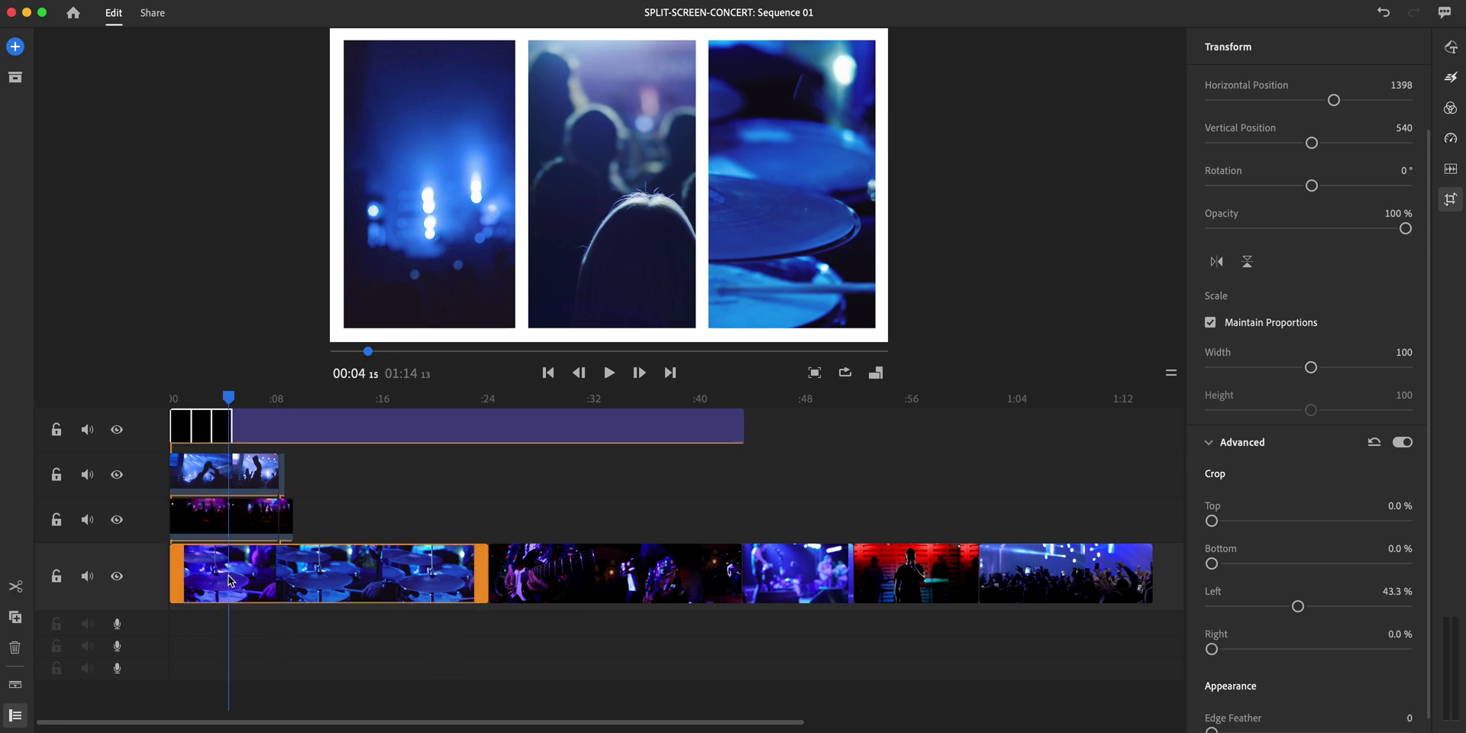
{"action": "left_click_drag", "start_coordinate": [232, 405], "coordinate": [280, 407]}
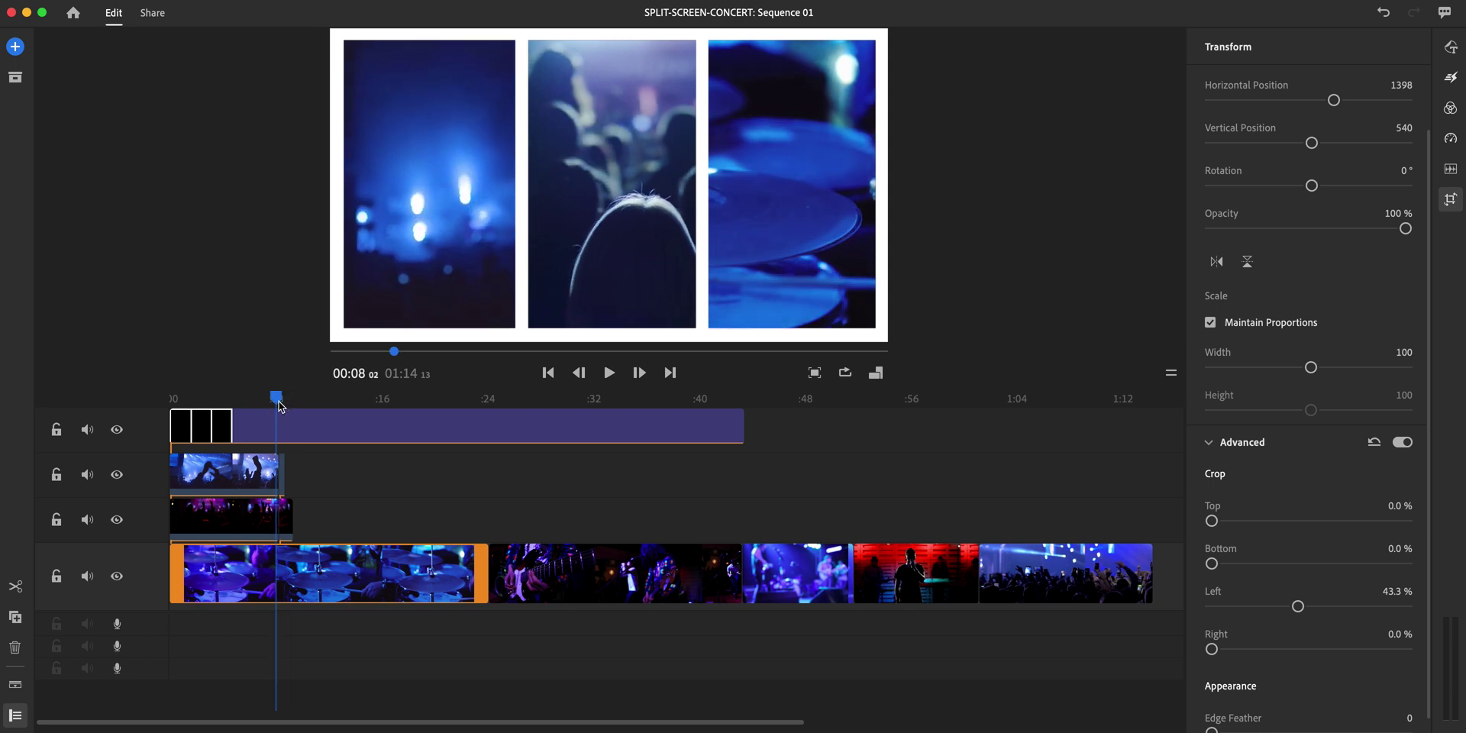
{"action": "left_click", "coordinate": [15, 586]}
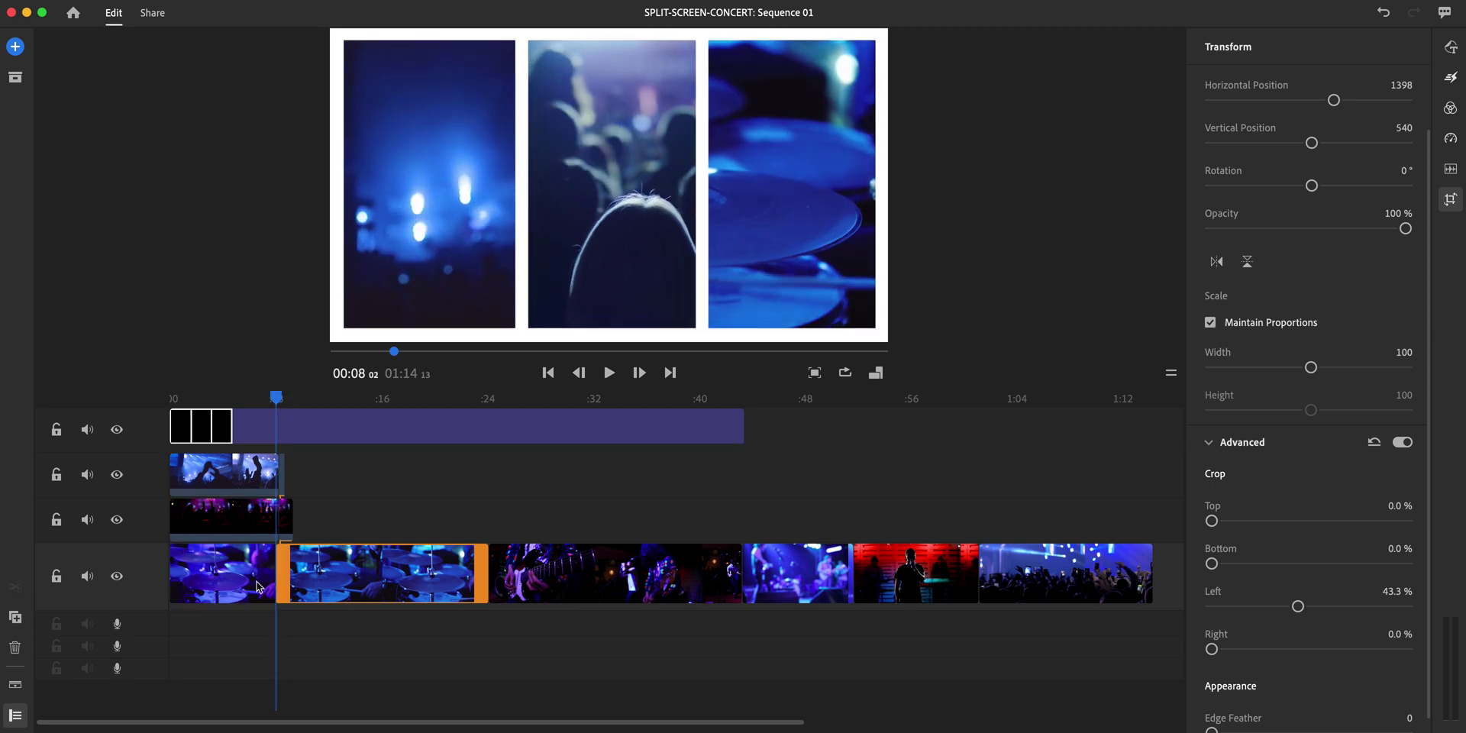
- Delete the short third-track leftover and trim the first drum piece to end with the crowd clips
{"action": "left_click", "coordinate": [289, 519]}
{"action": "key", "text": "Delete"}
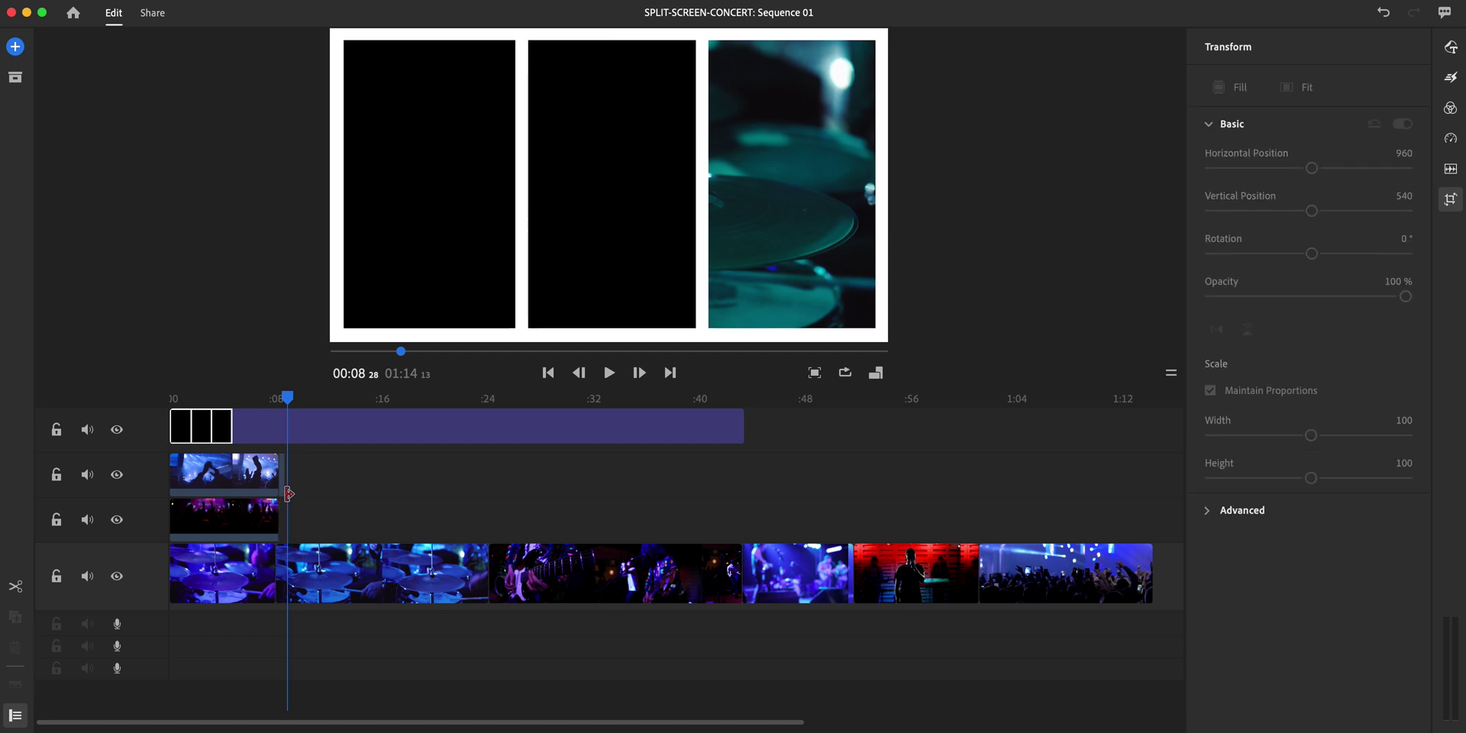
{"action": "left_click", "coordinate": [274, 566]}
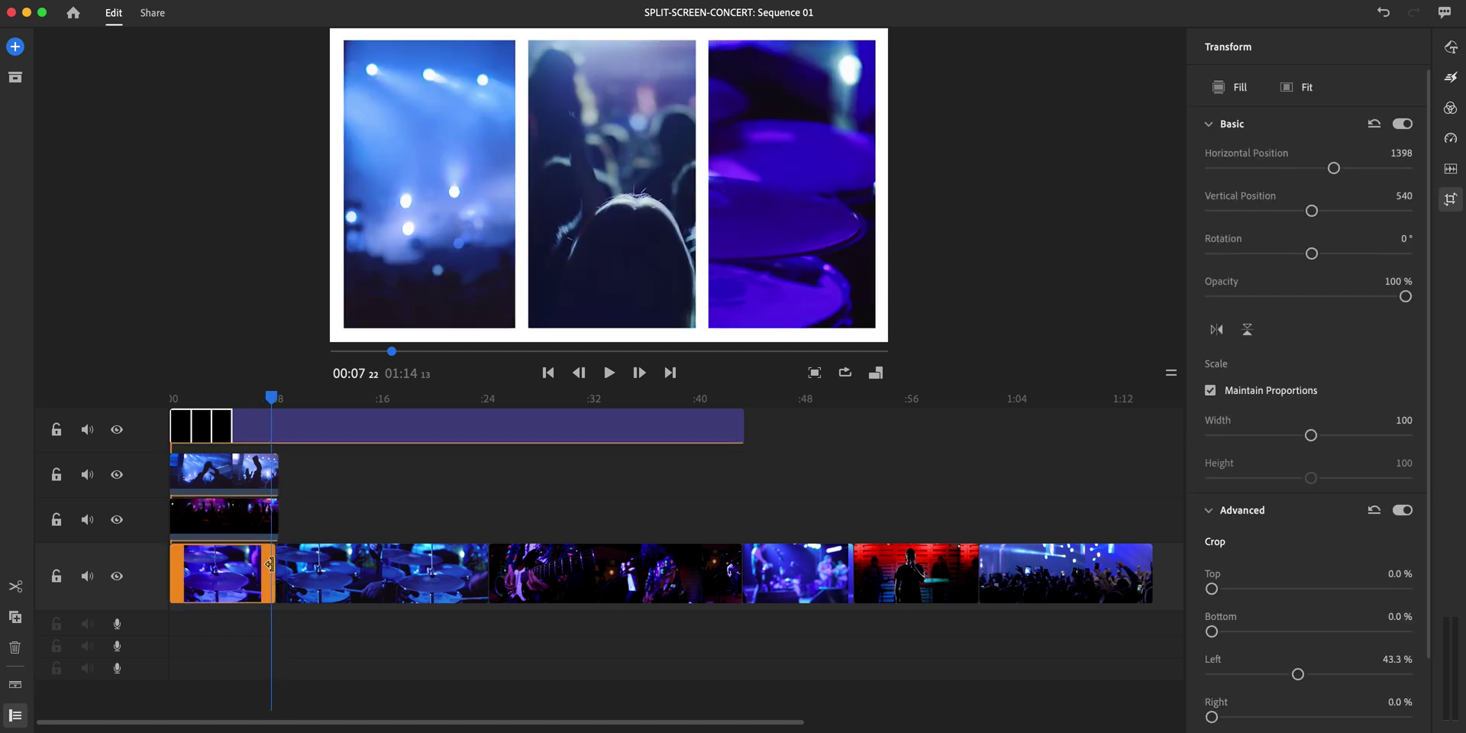
{"action": "mouse_move", "coordinate": [274, 566]}
{"action": "left_mouse_down"}
{"action": "mouse_move", "coordinate": [290, 568]}
{"action": "mouse_move", "coordinate": [273, 573]}
{"action": "left_mouse_up"}
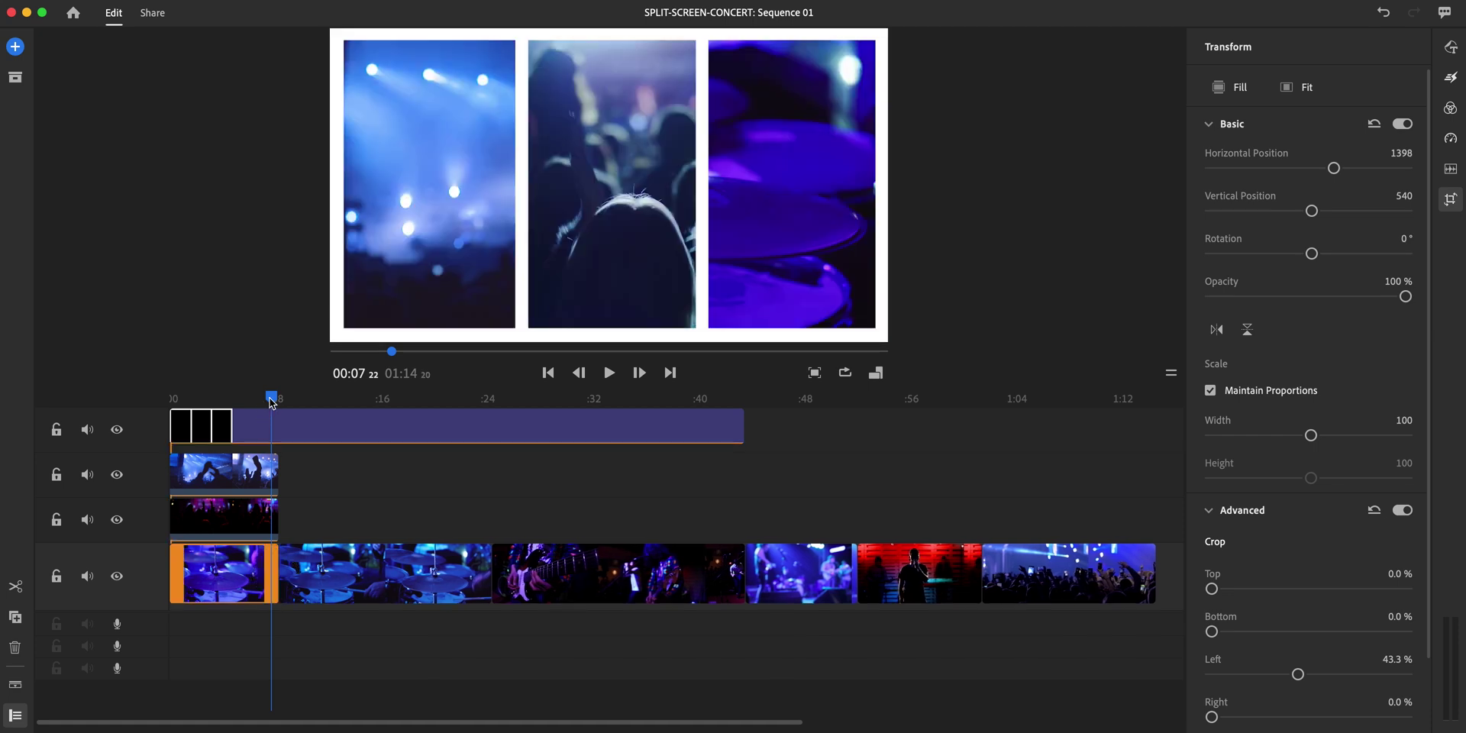
{"action": "left_click_drag", "start_coordinate": [272, 403], "coordinate": [158, 422]}
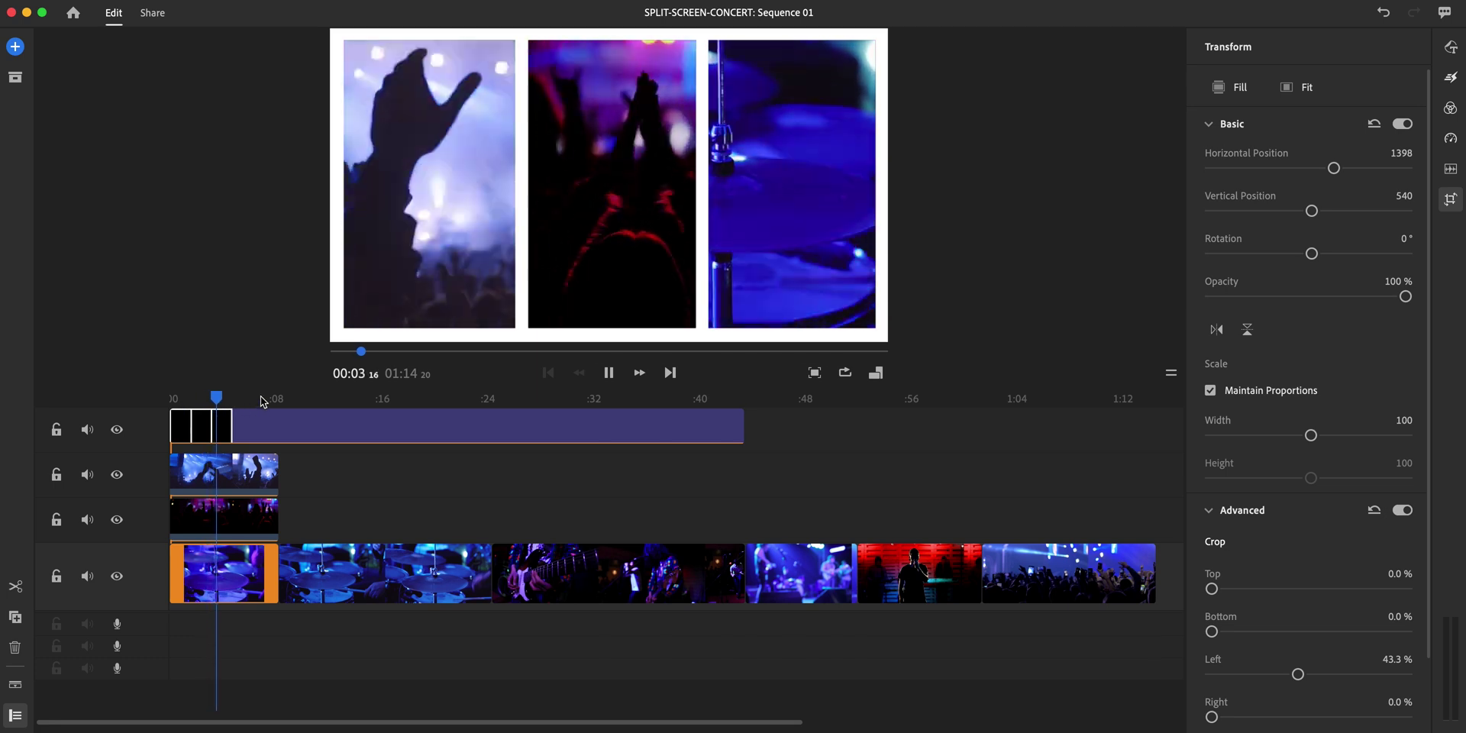
- Delete the second drum clip after the split section, leaving a 0:58 sequence
{"action": "left_click_drag", "start_coordinate": [242, 399], "coordinate": [231, 407]}
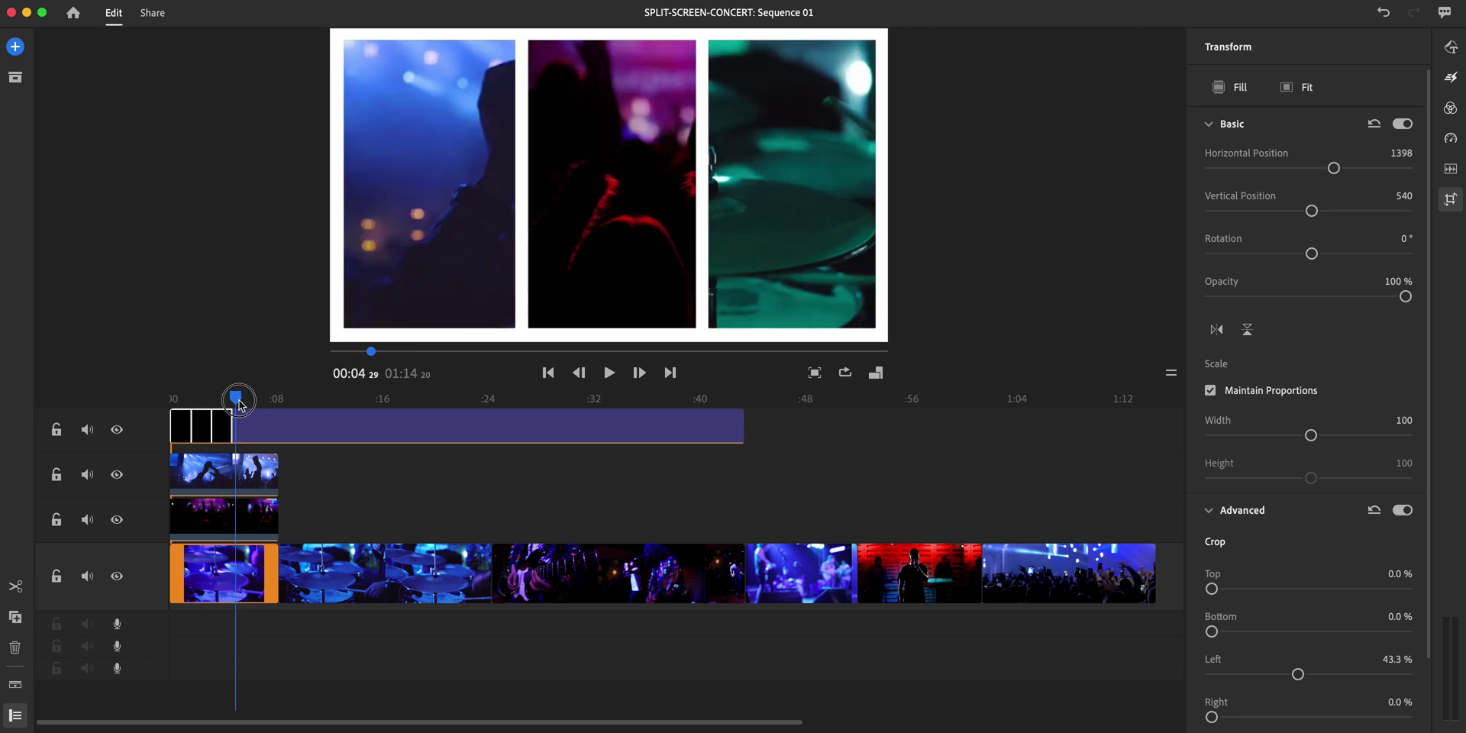
{"action": "left_click_drag", "start_coordinate": [231, 408], "coordinate": [280, 408]}
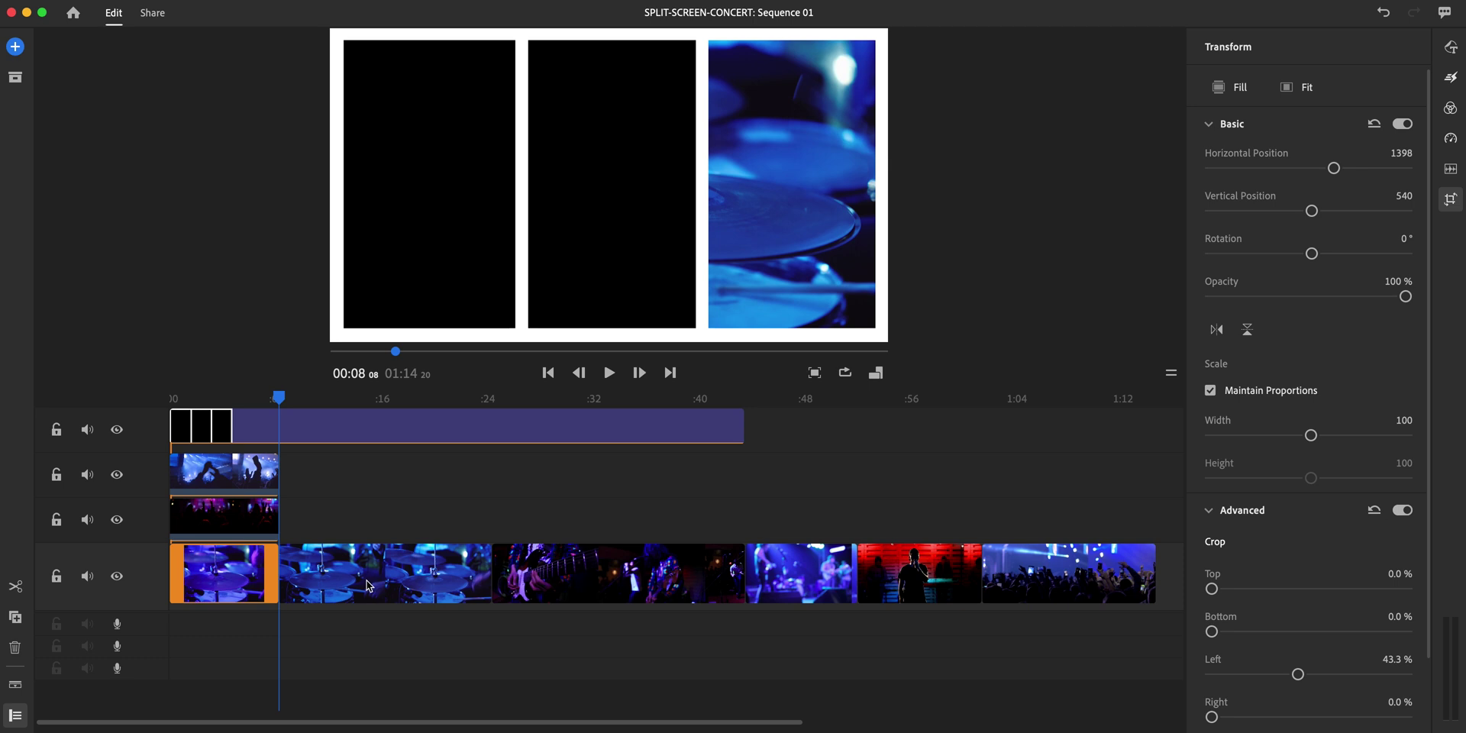
{"action": "left_click", "coordinate": [413, 577]}
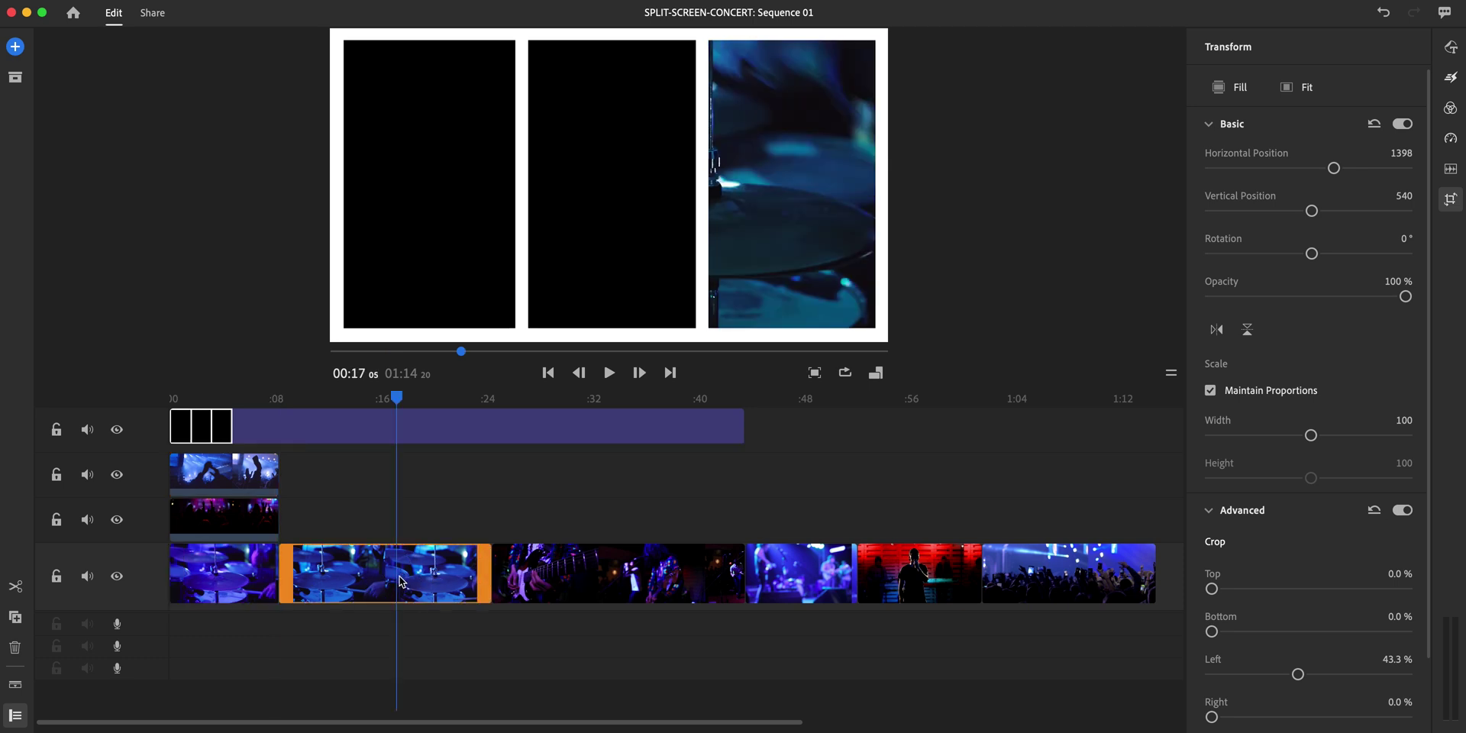
{"action": "left_click_drag", "start_coordinate": [399, 580], "coordinate": [1069, 569]}
{"action": "key", "text": "Delete"}
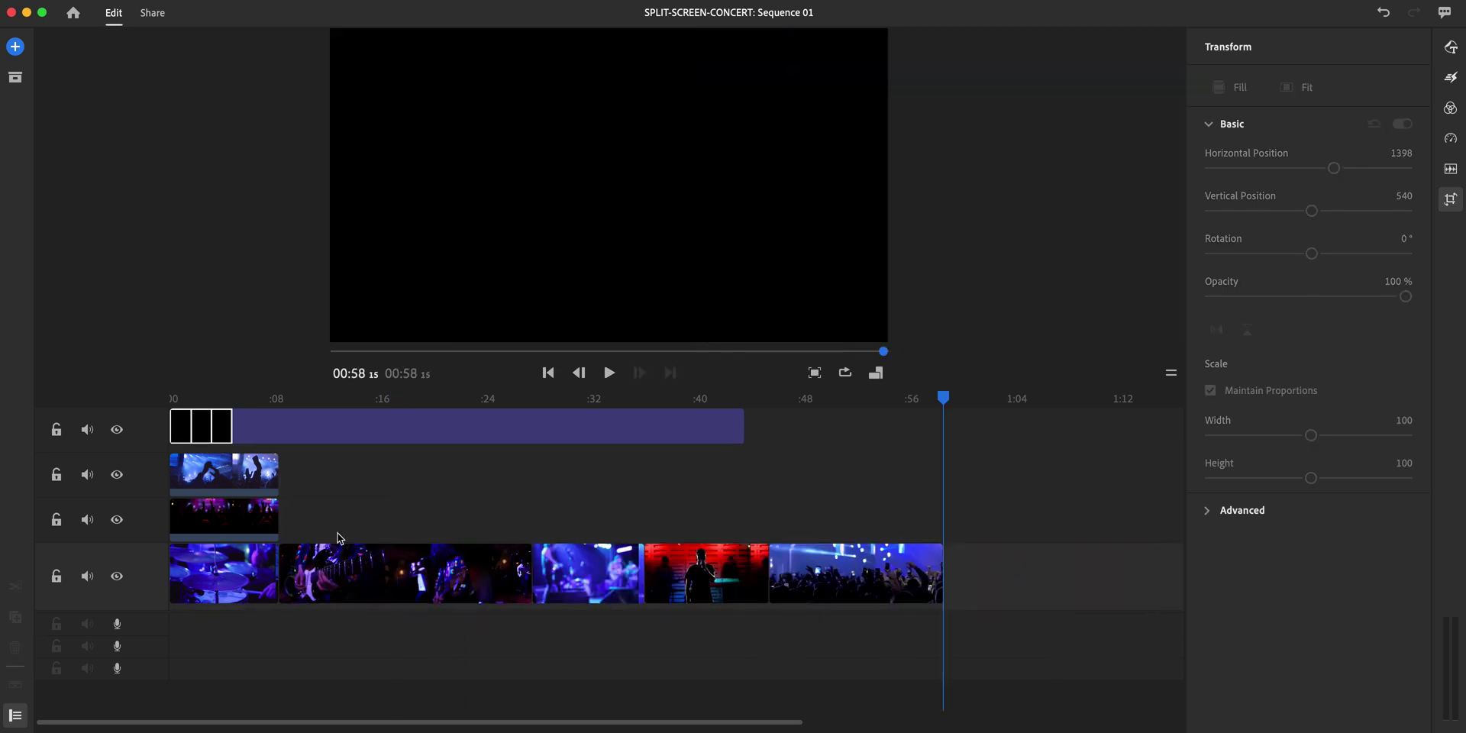
{"action": "mouse_move", "coordinate": [307, 398]}
{"action": "left_mouse_down"}
{"action": "mouse_move", "coordinate": [273, 400]}
{"action": "mouse_move", "coordinate": [304, 409]}
{"action": "left_mouse_up"}
- Crop the guitar clip 33.9% left and 32.7% right, undoing a stray crop on the frame
{"action": "left_click", "coordinate": [328, 429]}
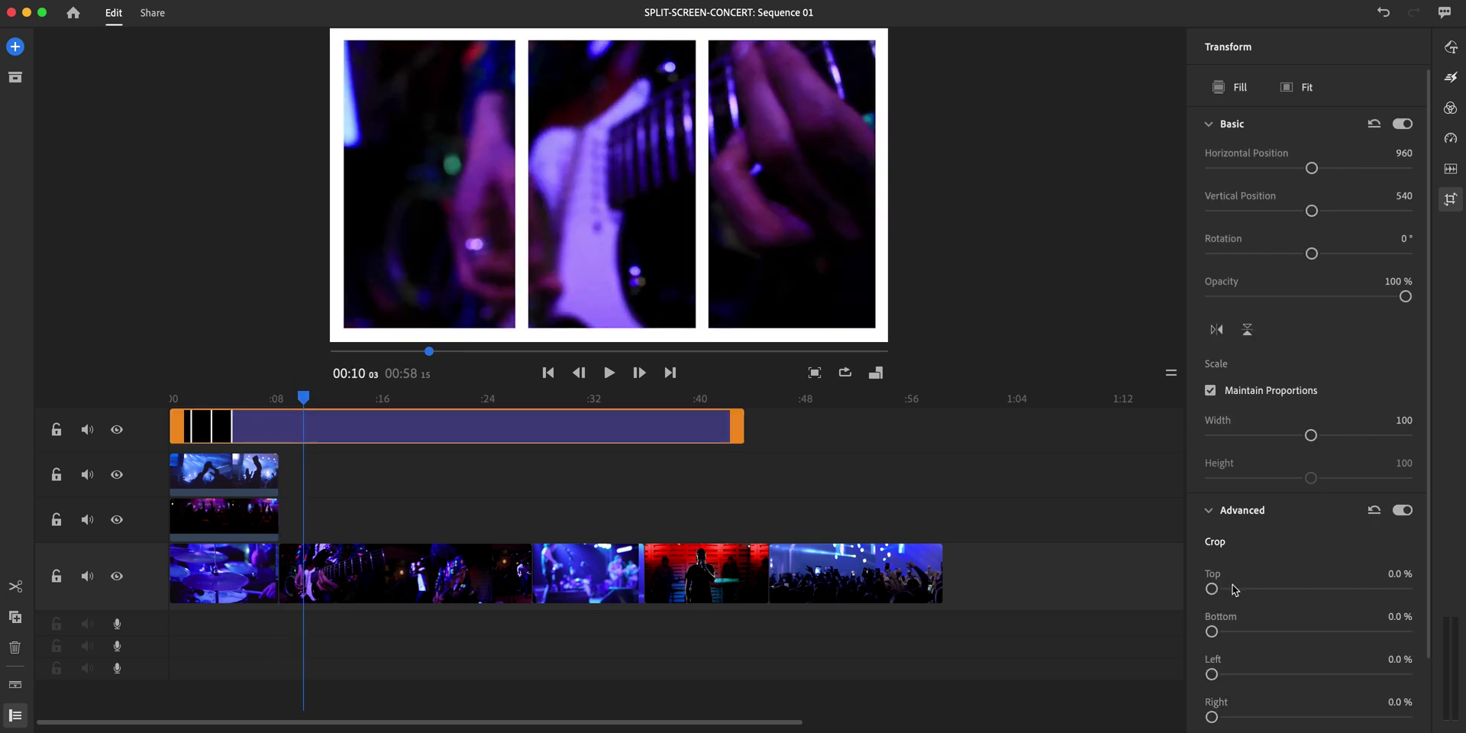
{"action": "left_click_drag", "start_coordinate": [1212, 674], "coordinate": [1280, 674]}
{"action": "key", "text": "super+z"}
{"action": "left_click", "coordinate": [318, 580]}
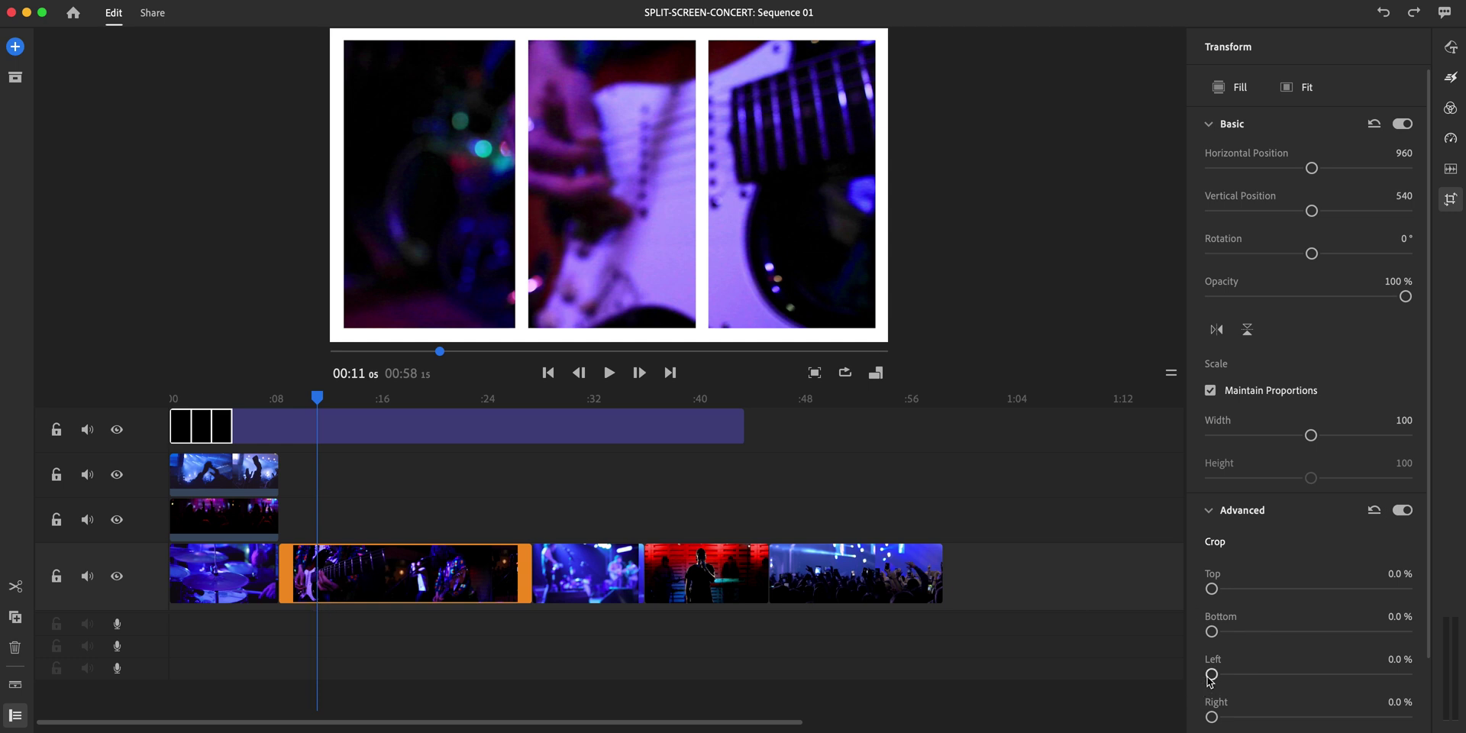
{"action": "left_click_drag", "start_coordinate": [1212, 674], "coordinate": [1275, 682]}
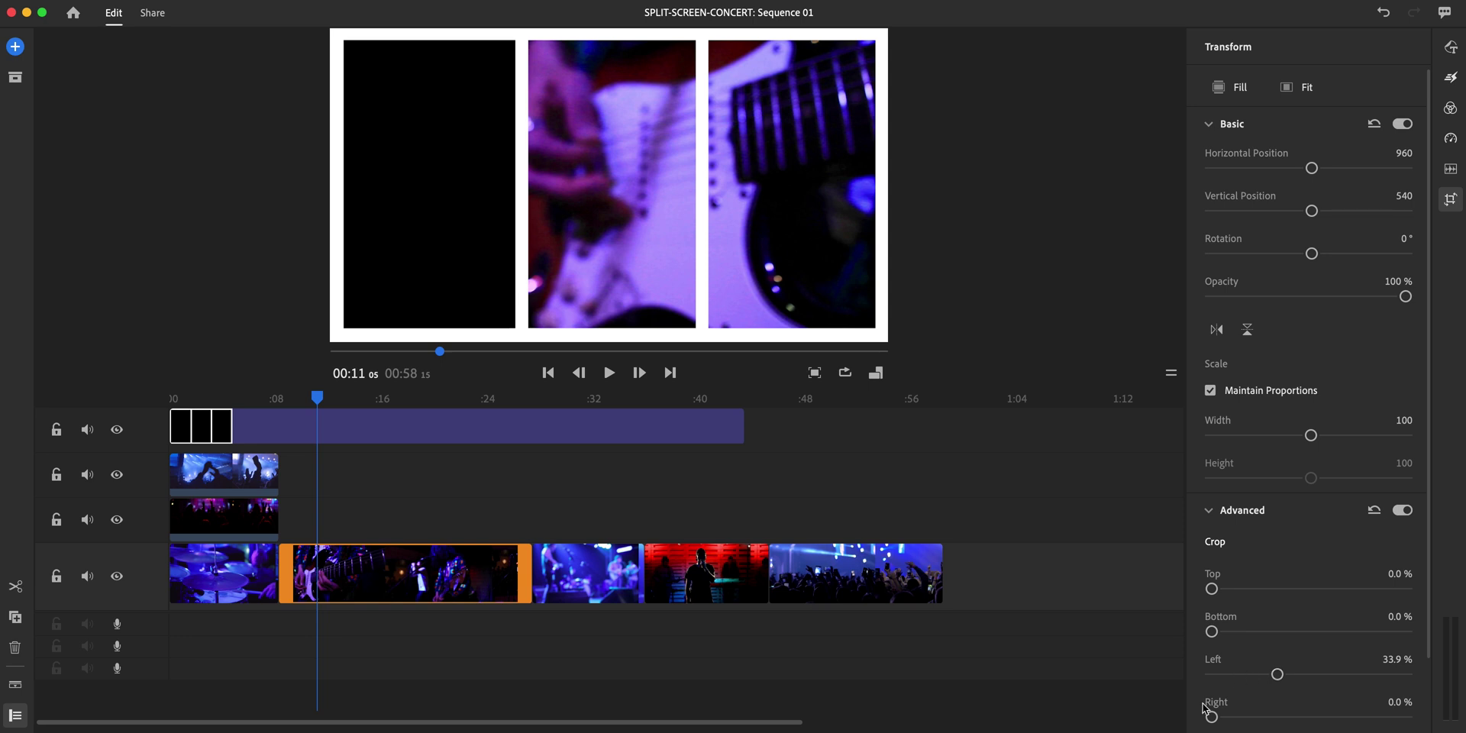
{"action": "left_click_drag", "start_coordinate": [1212, 718], "coordinate": [1274, 717]}
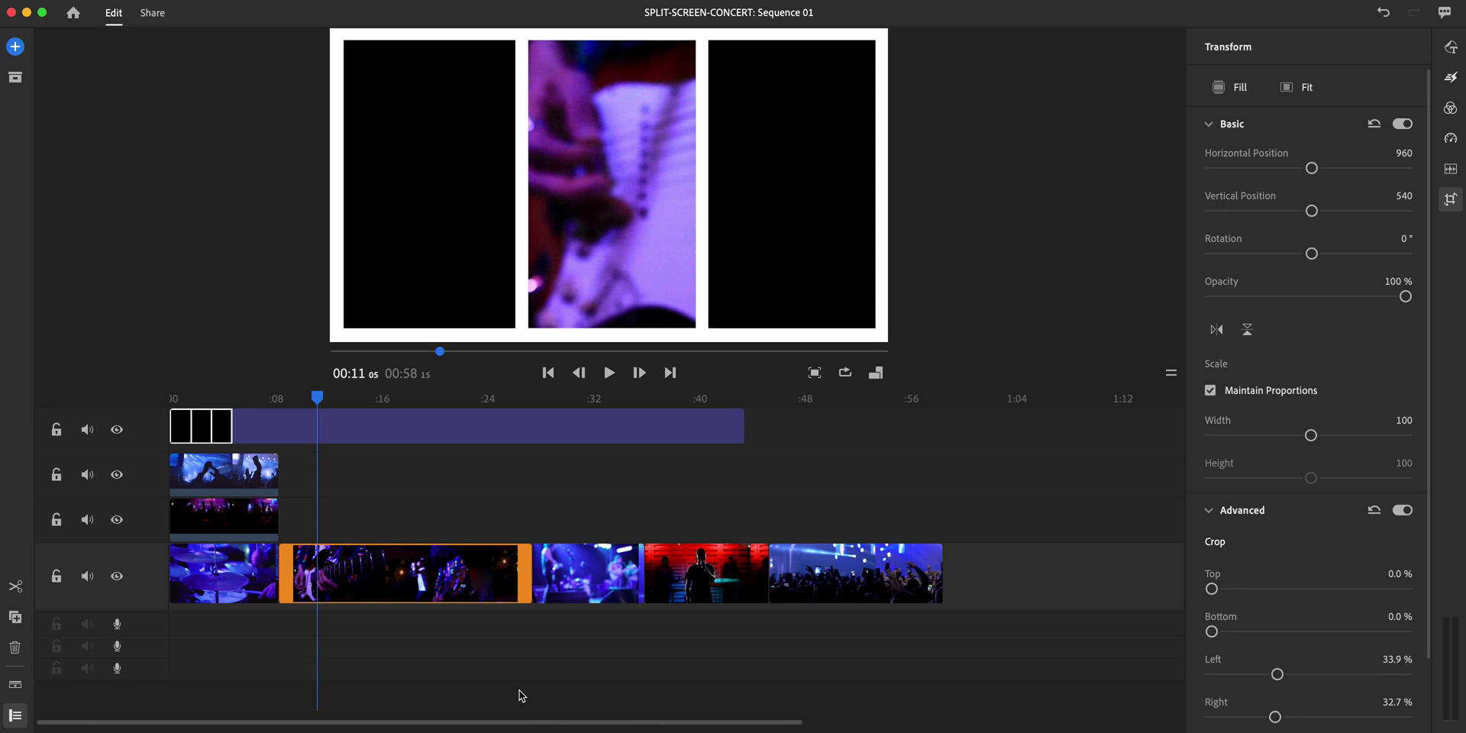
- Move the blue clip to track three and crop its right side, then lift the red singer clip to track two
{"action": "left_click", "coordinate": [593, 573]}
{"action": "left_click_drag", "start_coordinate": [593, 572], "coordinate": [342, 525]}
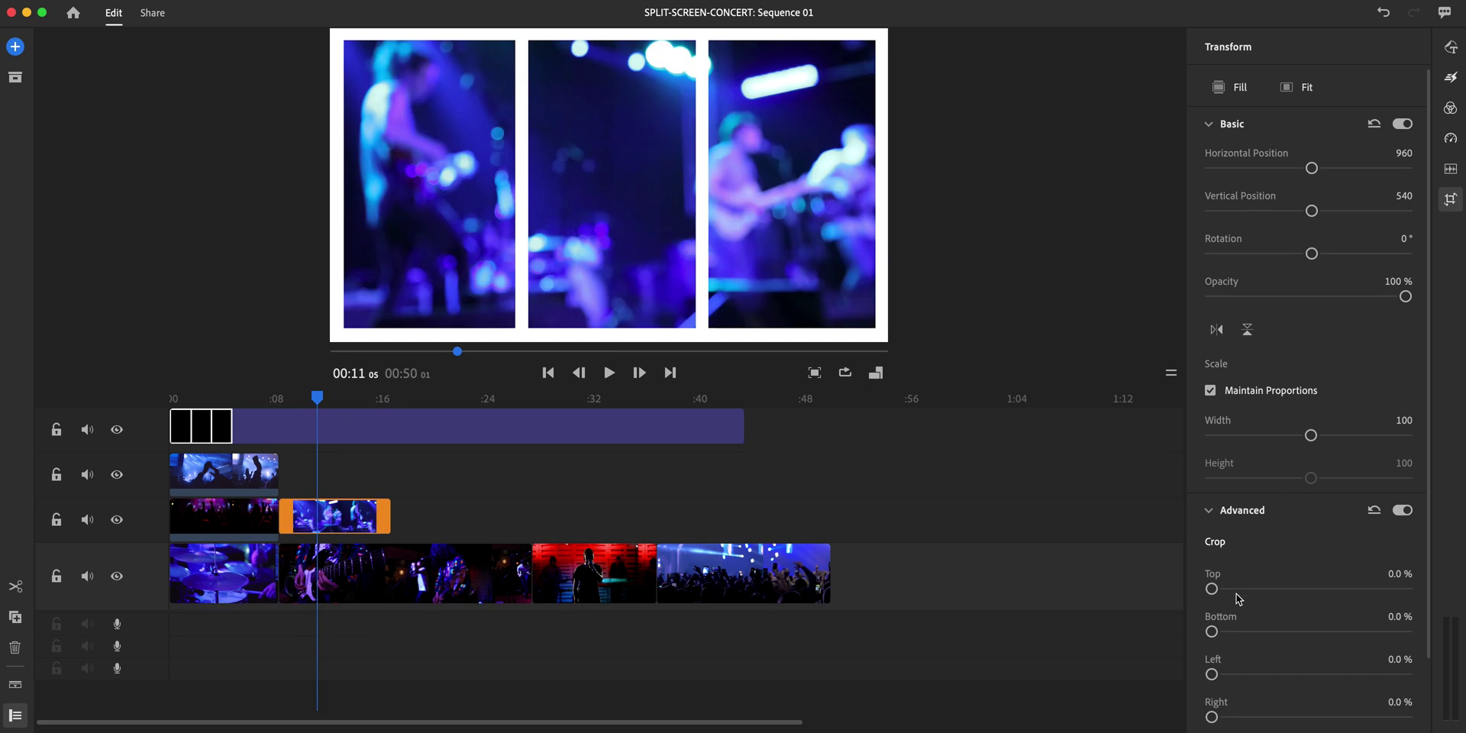
{"action": "left_click_drag", "start_coordinate": [1212, 717], "coordinate": [1338, 701]}
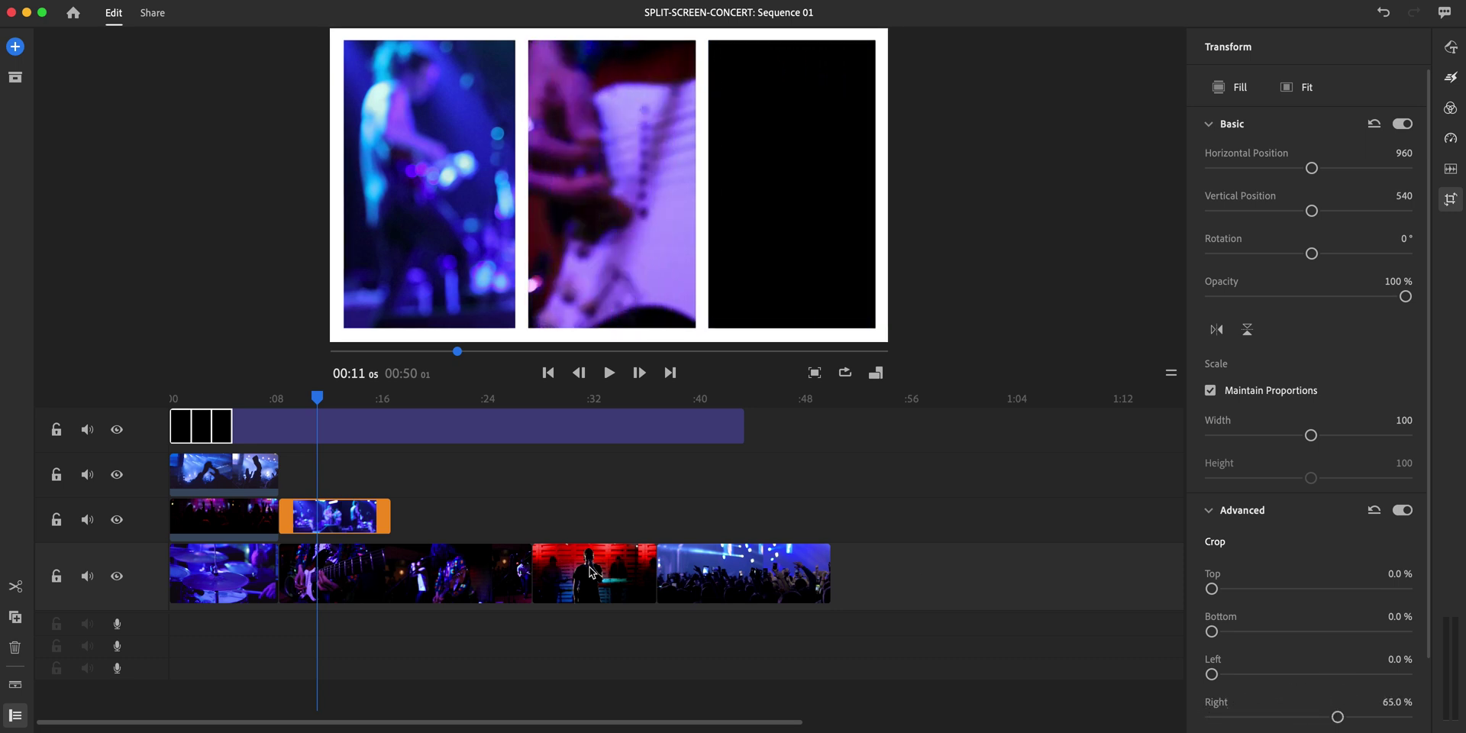
{"action": "left_click_drag", "start_coordinate": [589, 571], "coordinate": [347, 482]}
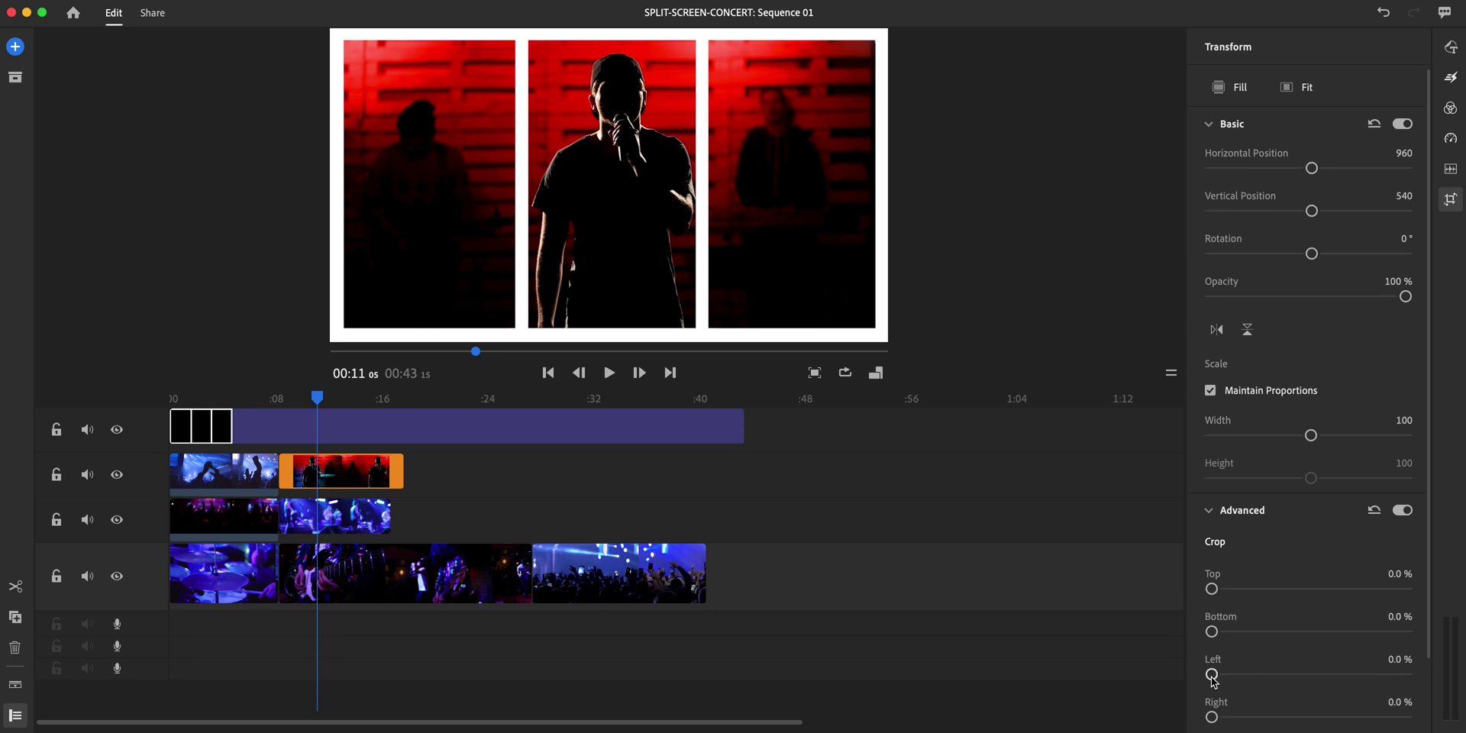
- Crop the red singer clip to about 34% left and 32% right, and set the guitar clip's horizontal position to 1580
{"action": "left_click_drag", "start_coordinate": [1212, 675], "coordinate": [1277, 675]}
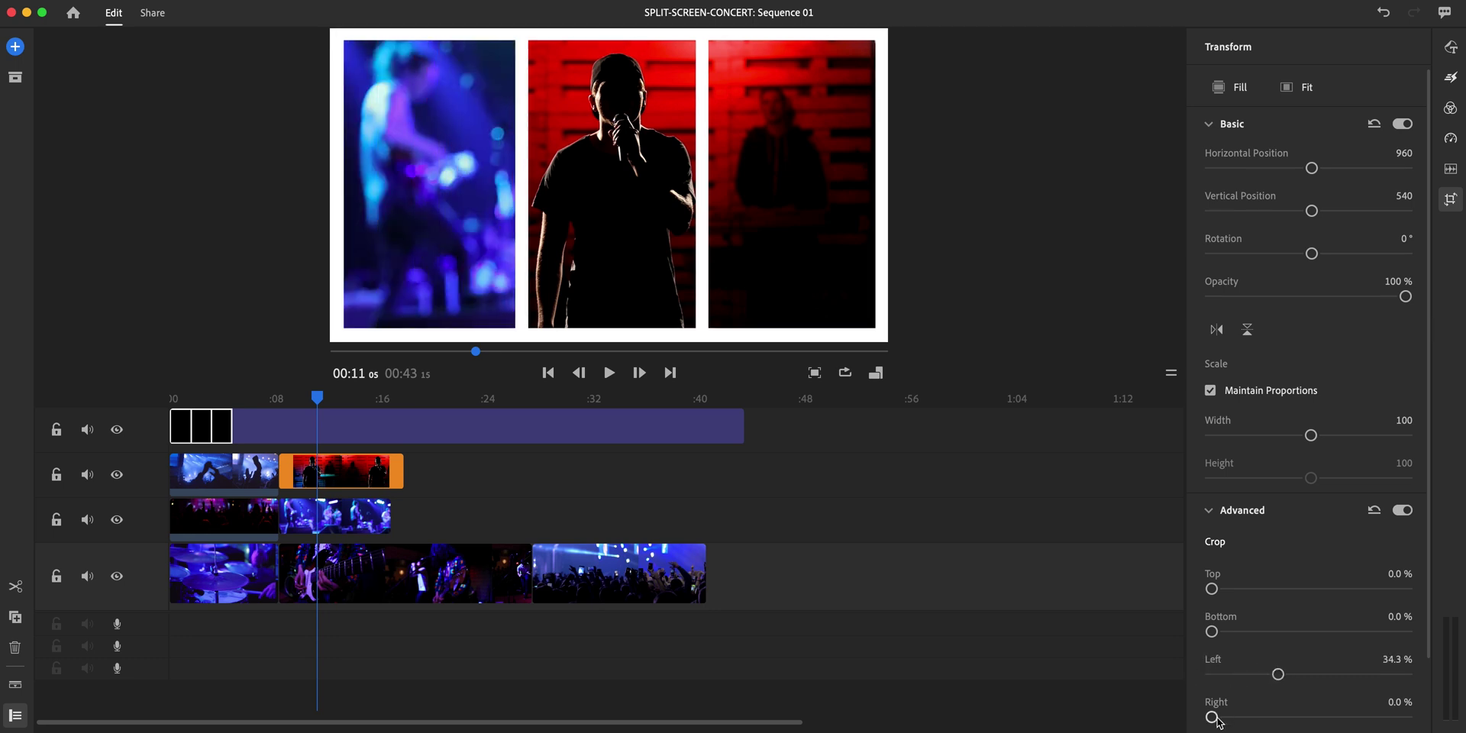
{"action": "left_click_drag", "start_coordinate": [1213, 718], "coordinate": [1273, 704]}
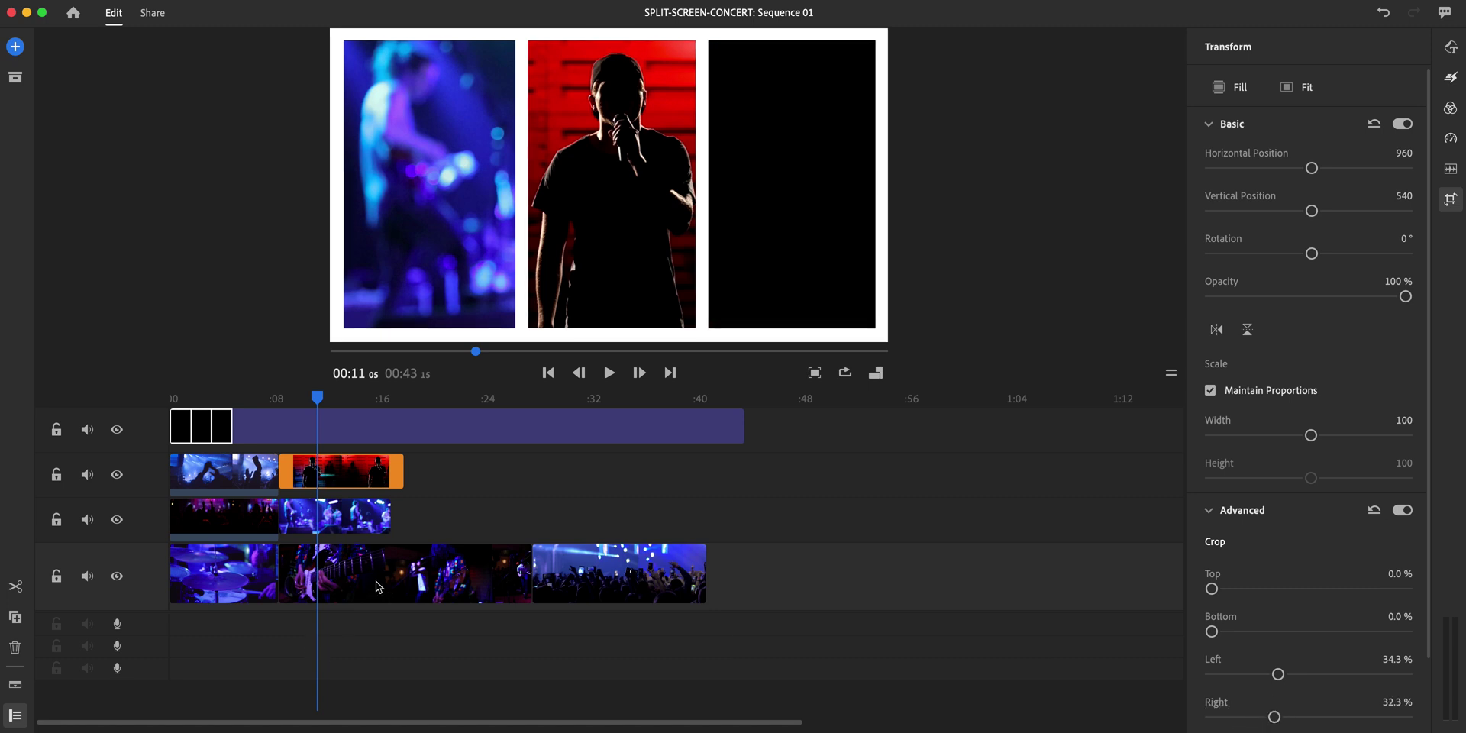
{"action": "left_click", "coordinate": [379, 586]}
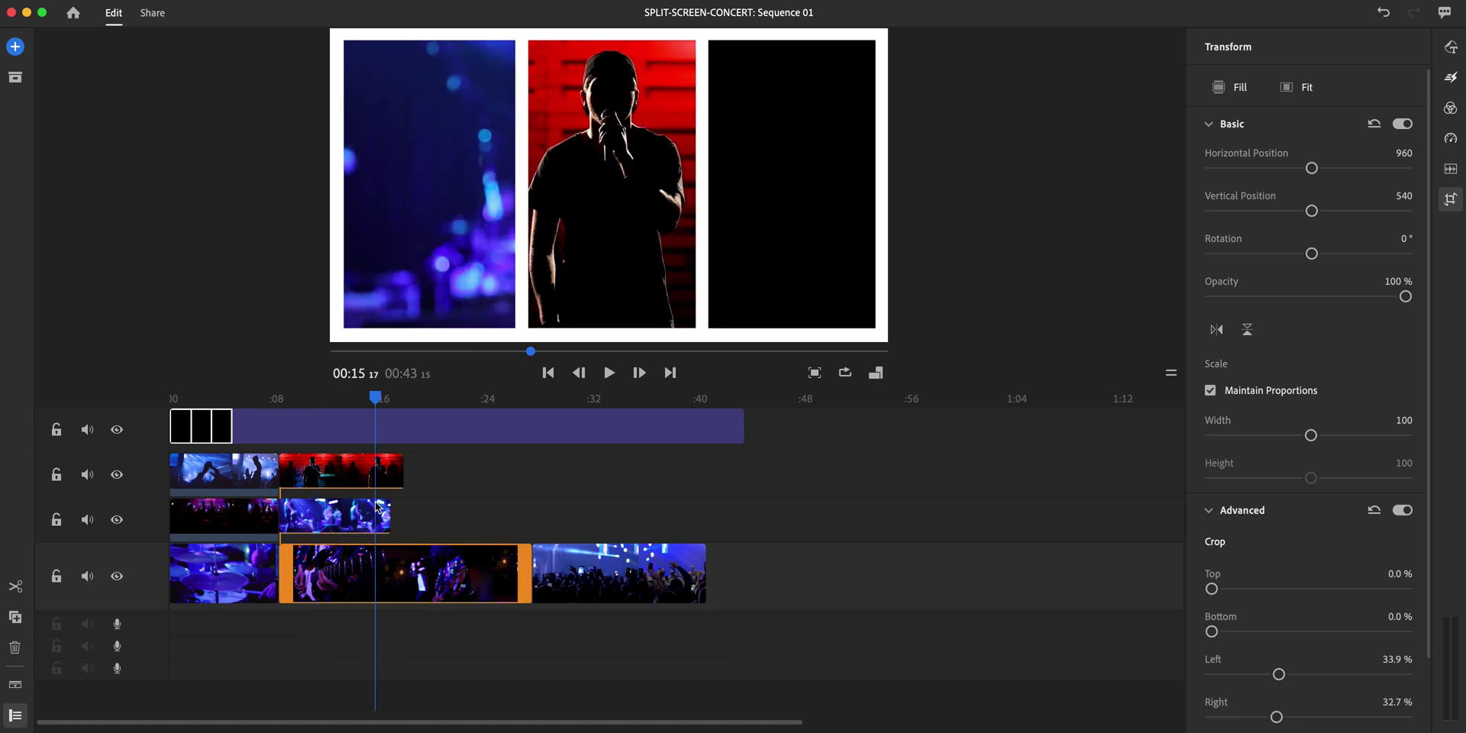
{"action": "mouse_move", "coordinate": [376, 405]}
{"action": "left_mouse_down"}
{"action": "mouse_move", "coordinate": [318, 412]}
{"action": "mouse_move", "coordinate": [373, 405]}
{"action": "mouse_move", "coordinate": [361, 416]}
{"action": "left_mouse_up"}
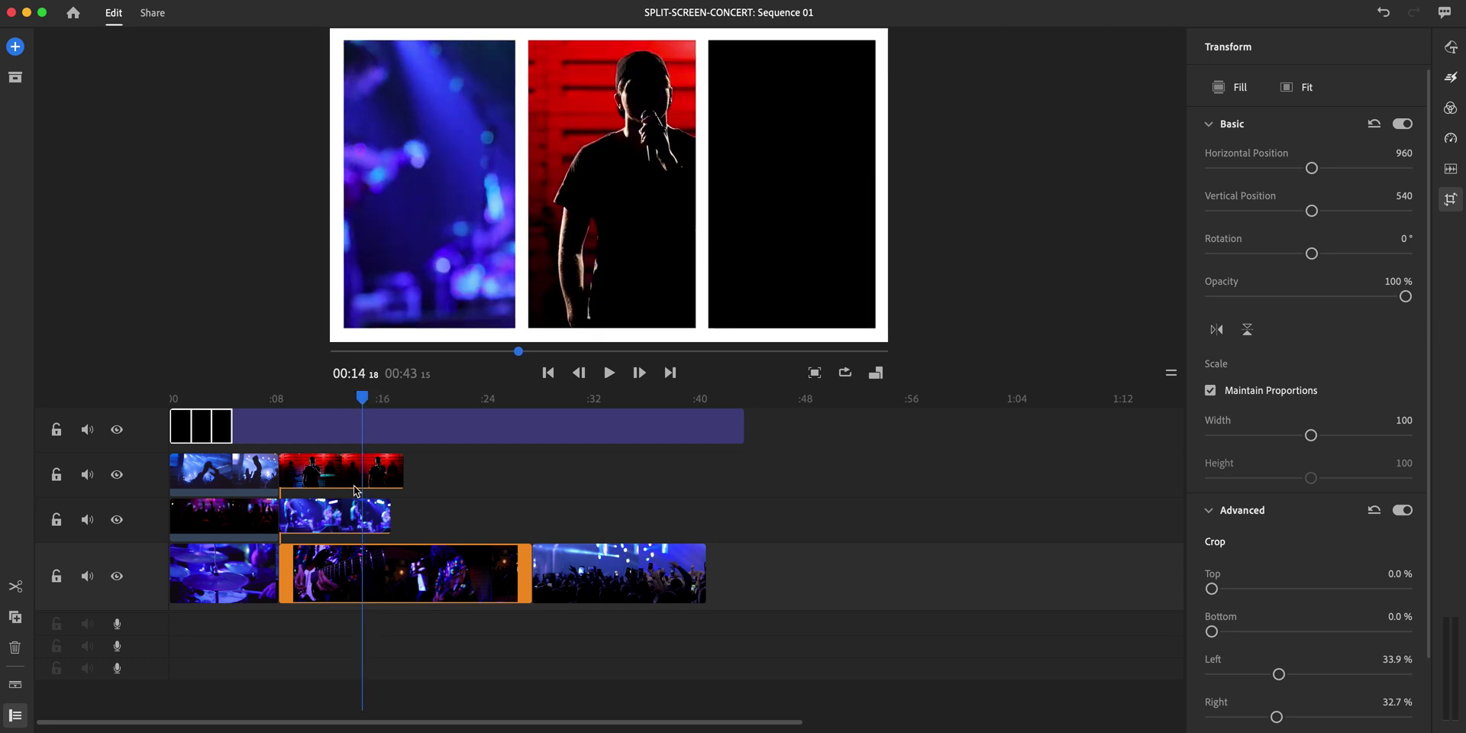
{"action": "left_click_drag", "start_coordinate": [368, 403], "coordinate": [355, 405]}
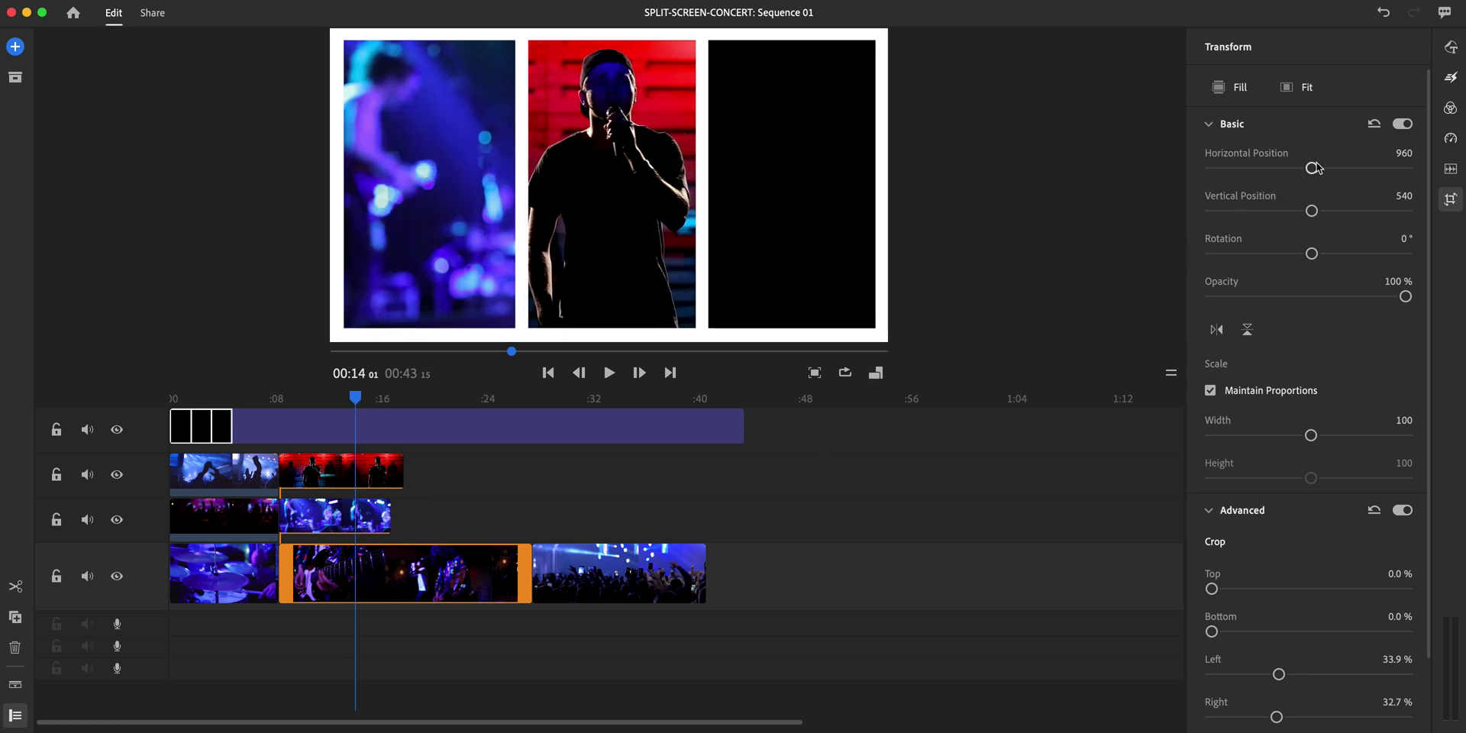
{"action": "left_click_drag", "start_coordinate": [1318, 168], "coordinate": [1342, 179]}
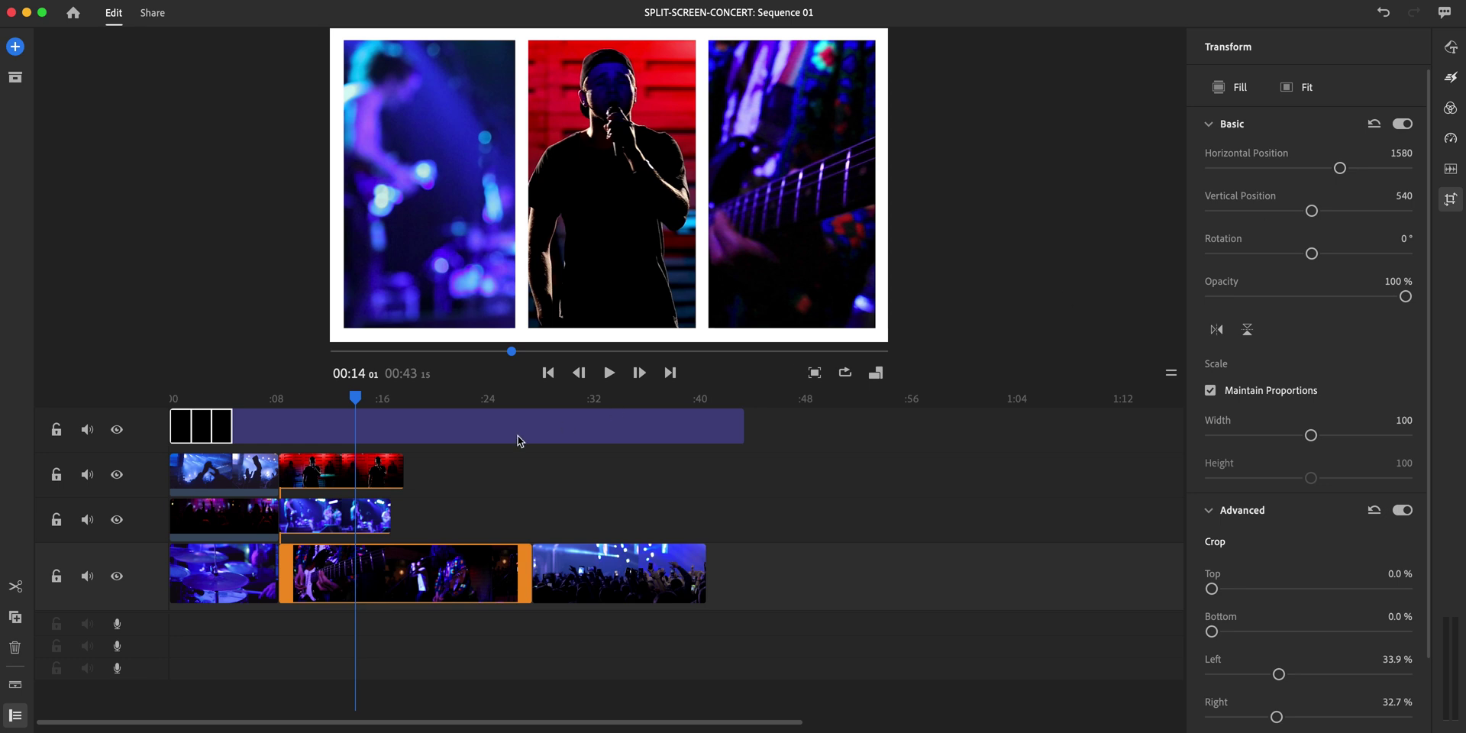
{"action": "left_click_drag", "start_coordinate": [356, 398], "coordinate": [368, 406]}
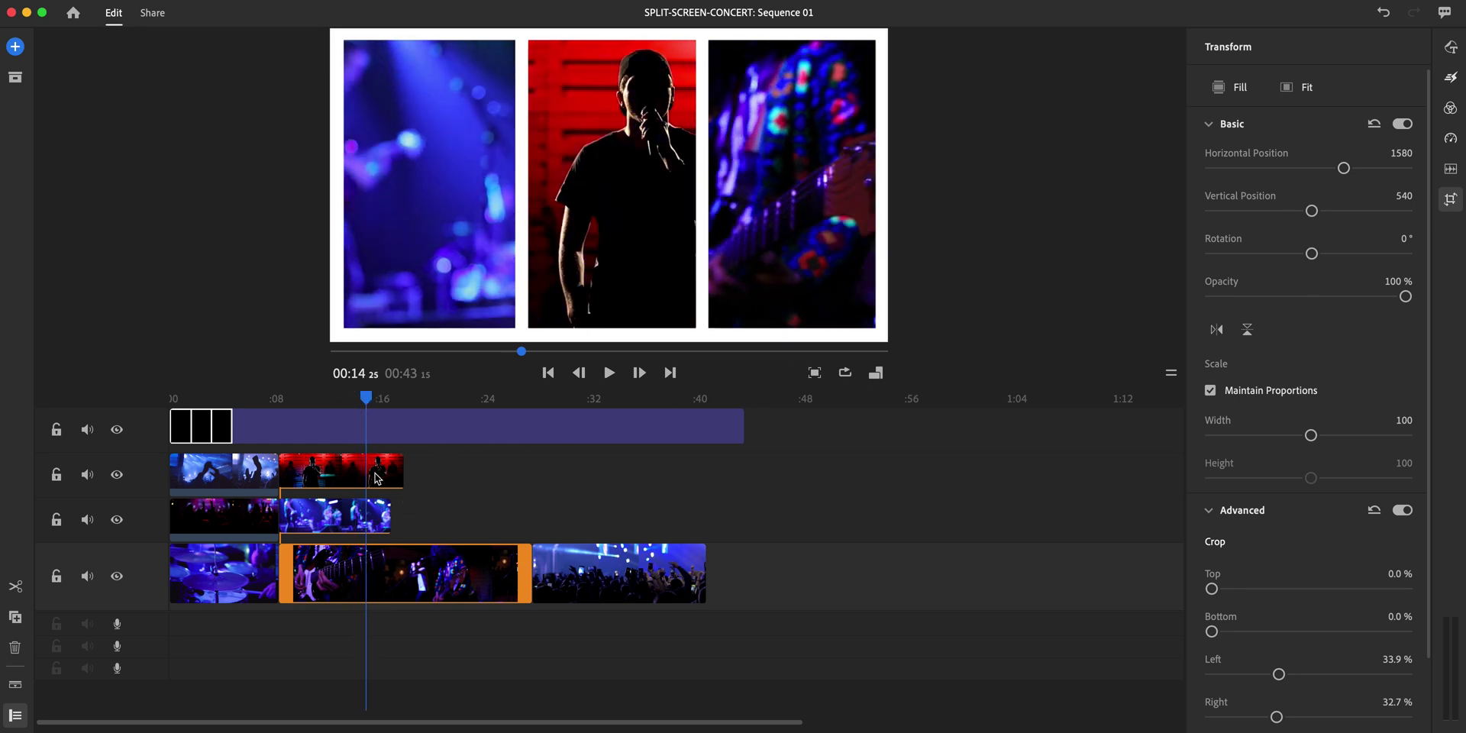
{"action": "left_click_drag", "start_coordinate": [439, 459], "coordinate": [279, 599]}
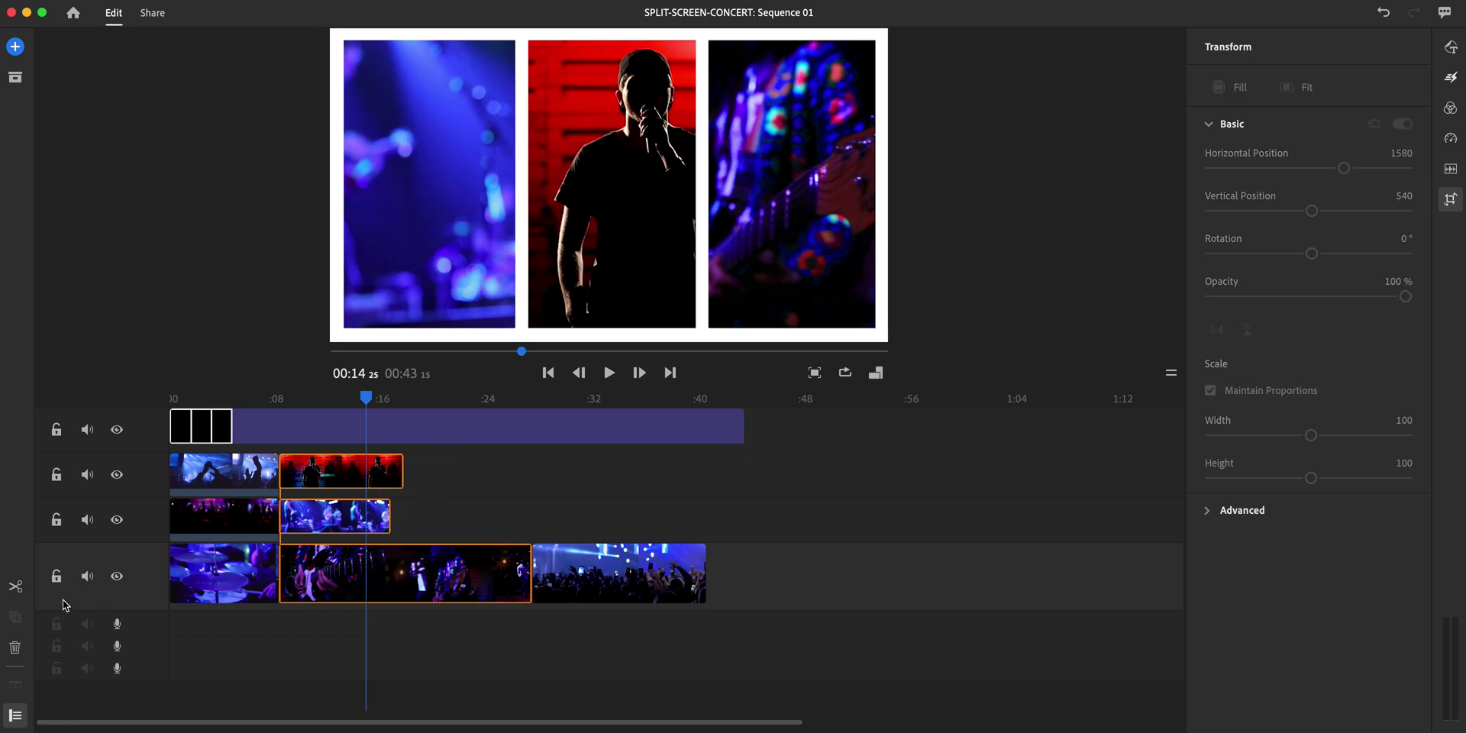
- Split the three clips at the playhead and delete the pieces after the cut along with the crowd clip
{"action": "left_click", "coordinate": [16, 588]}
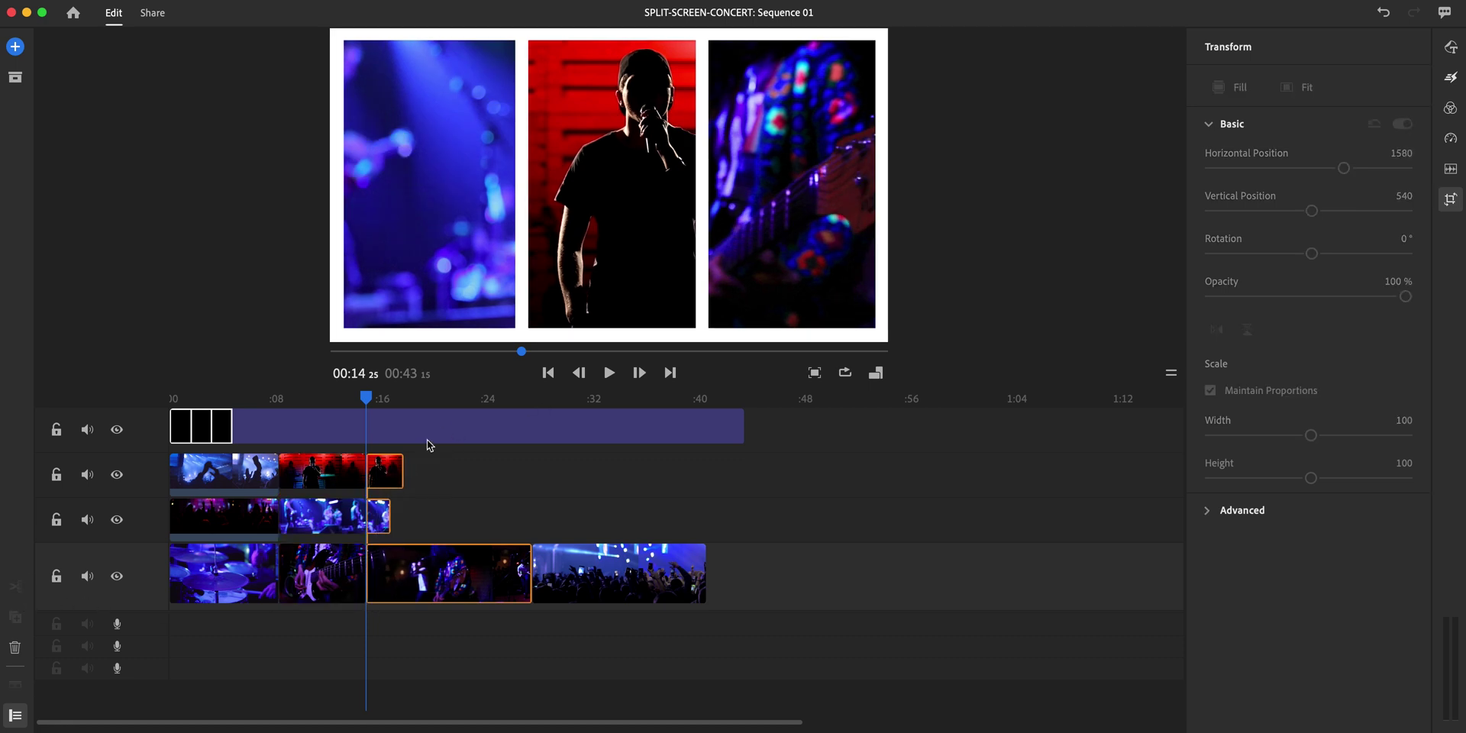
{"action": "key", "text": "Delete"}
{"action": "left_click", "coordinate": [426, 596]}
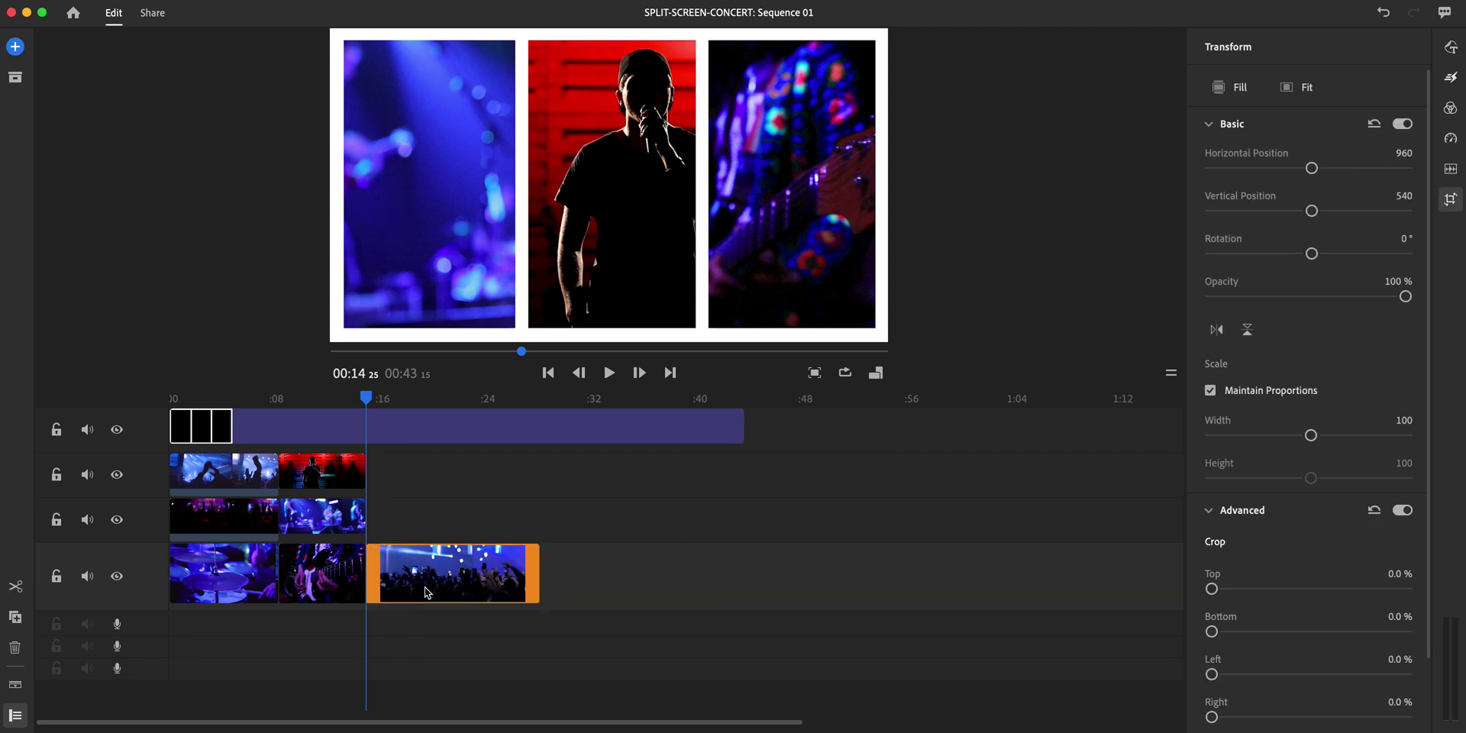
{"action": "key", "text": "Delete"}
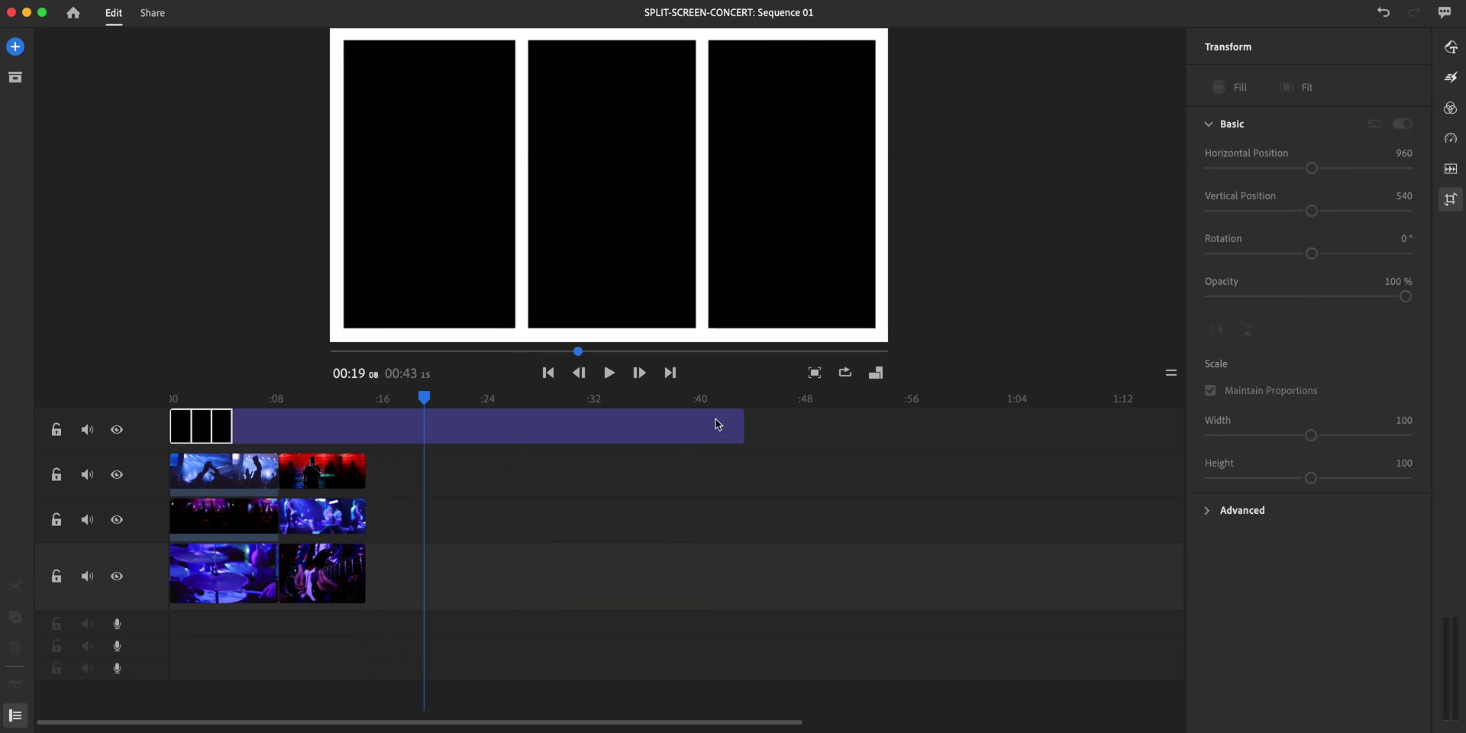
- Trim the frame title clip so it ends with the other clips at 0:14
{"action": "left_click_drag", "start_coordinate": [738, 425], "coordinate": [367, 468]}
{"action": "left_click_drag", "start_coordinate": [368, 402], "coordinate": [127, 455]}
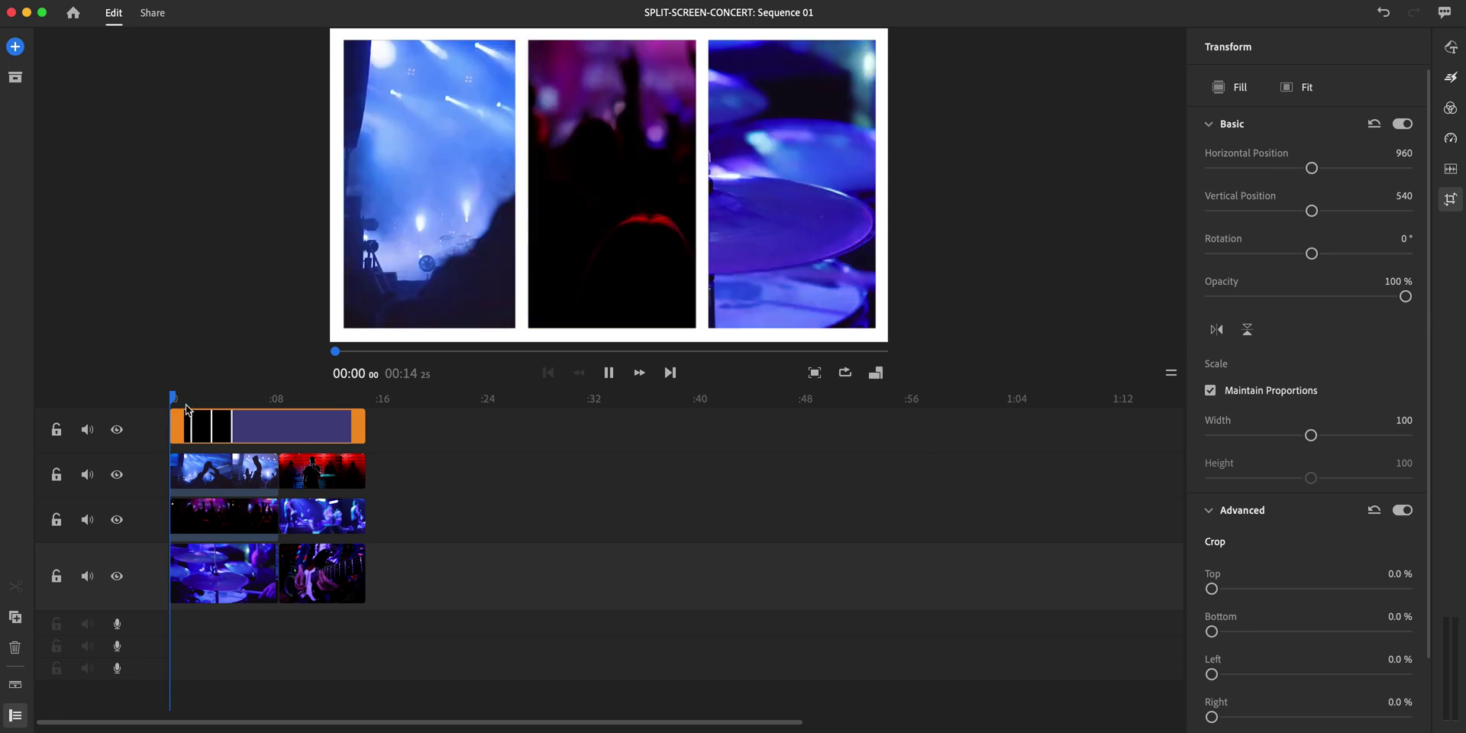
{"action": "left_click_drag", "start_coordinate": [190, 401], "coordinate": [151, 412]}
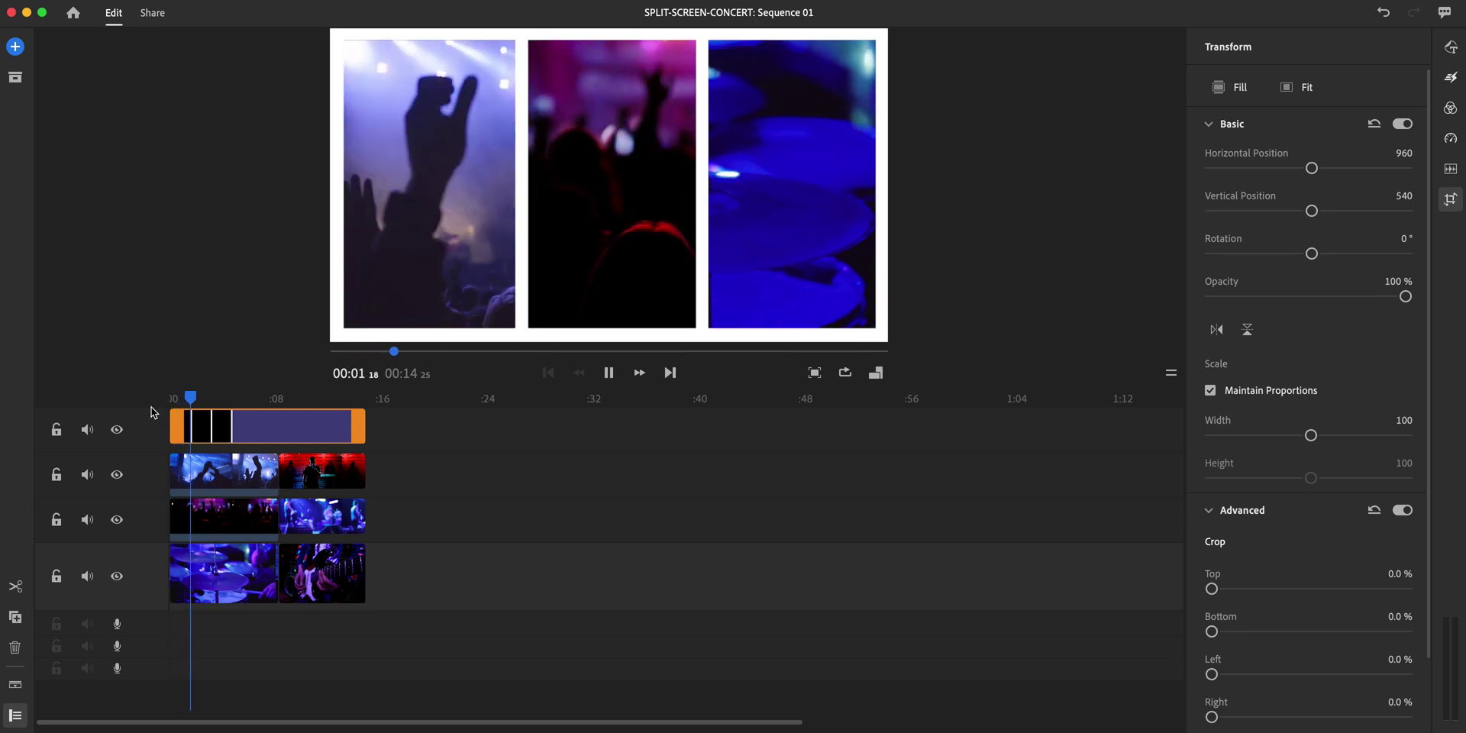
- Split the opening clips on tracks 2 to 4 at about 4 seconds
{"action": "left_click", "coordinate": [217, 396]}
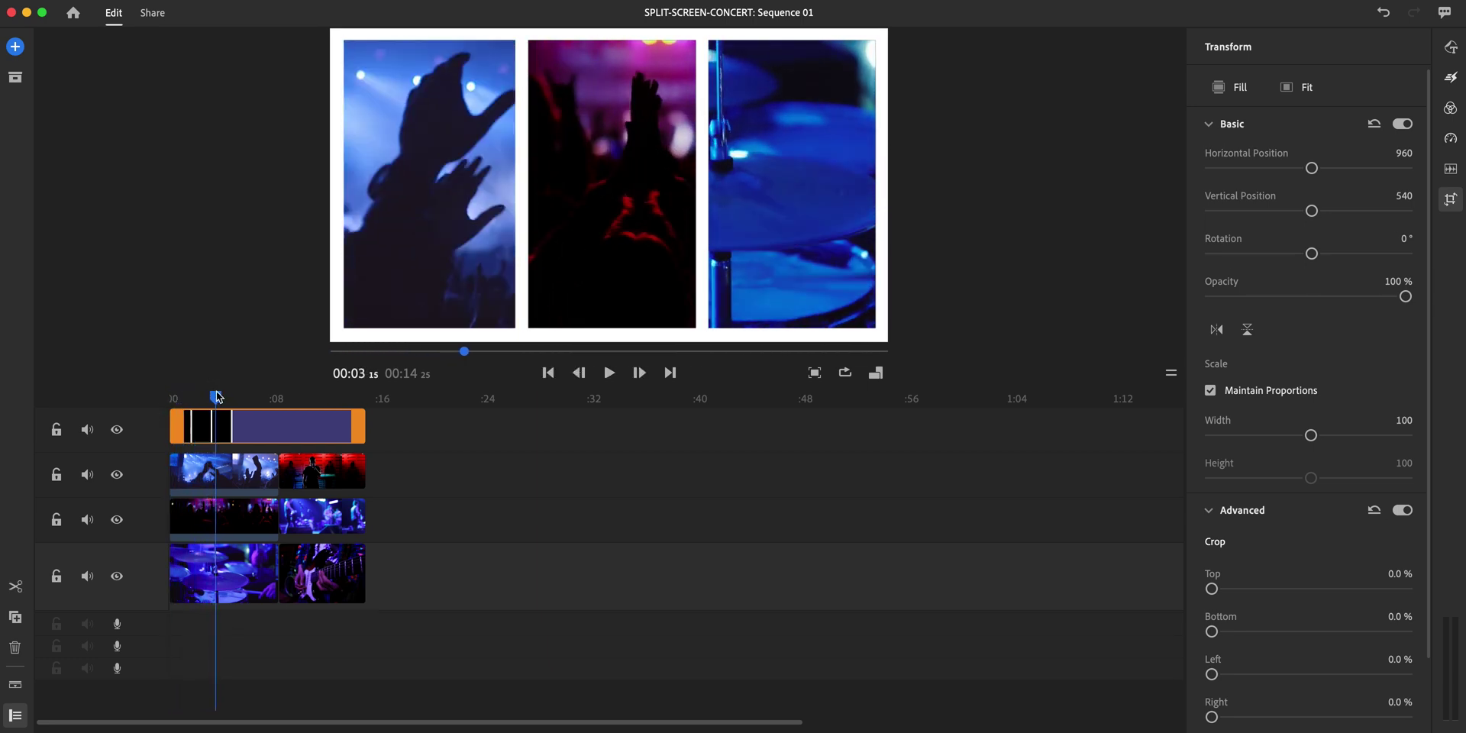
{"action": "left_click_drag", "start_coordinate": [217, 396], "coordinate": [226, 433]}
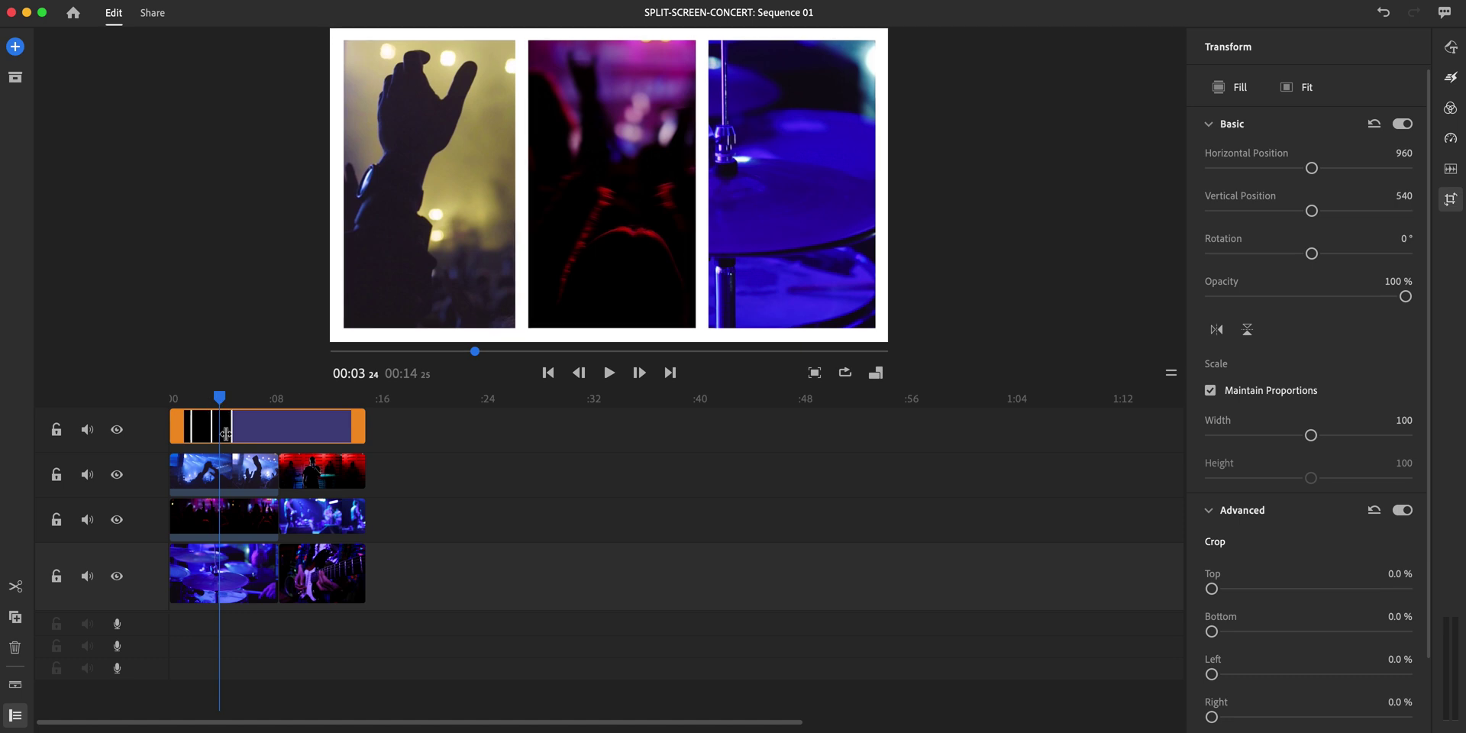
{"action": "left_click_drag", "start_coordinate": [237, 633], "coordinate": [233, 486]}
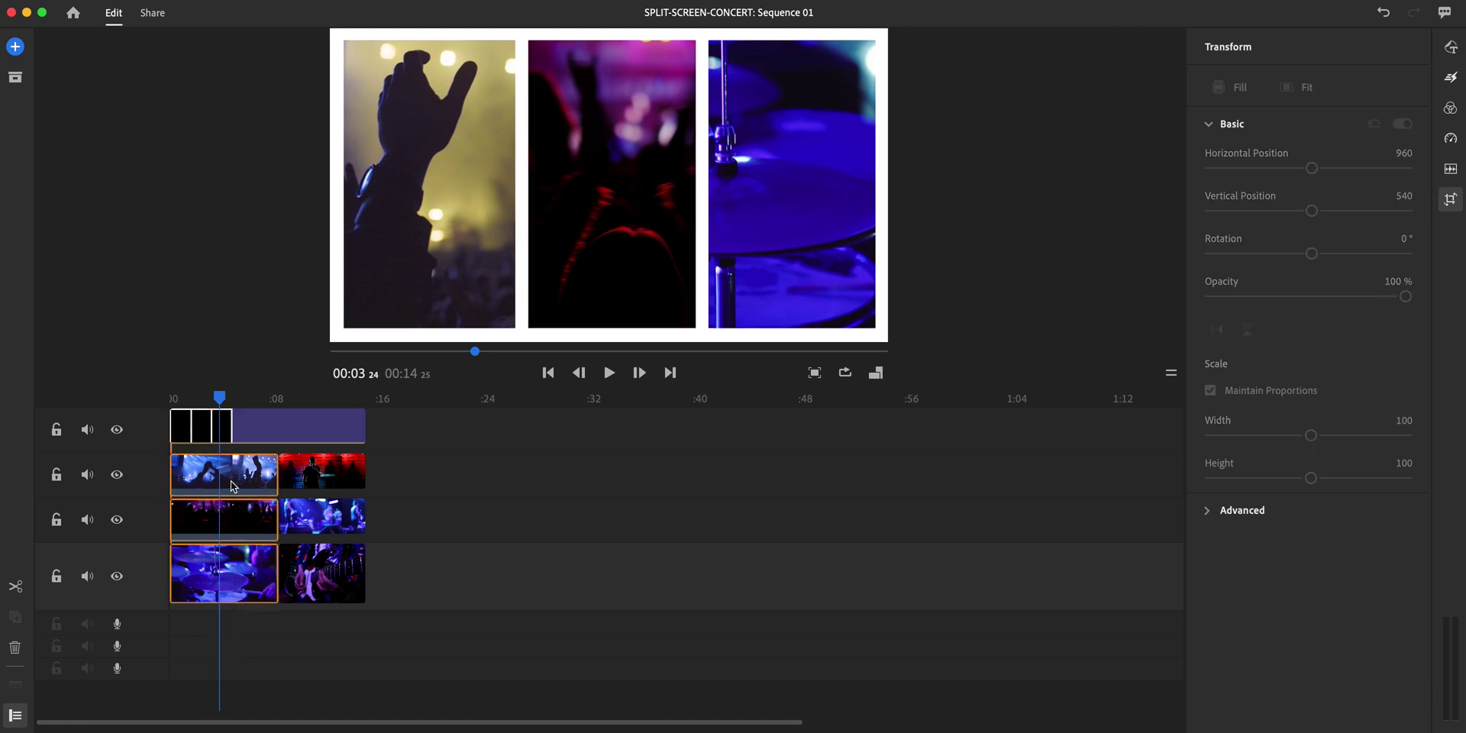
{"action": "left_click_drag", "start_coordinate": [225, 402], "coordinate": [223, 403]}
{"action": "left_click", "coordinate": [235, 422]}
{"action": "left_click_drag", "start_coordinate": [250, 641], "coordinate": [252, 469]}
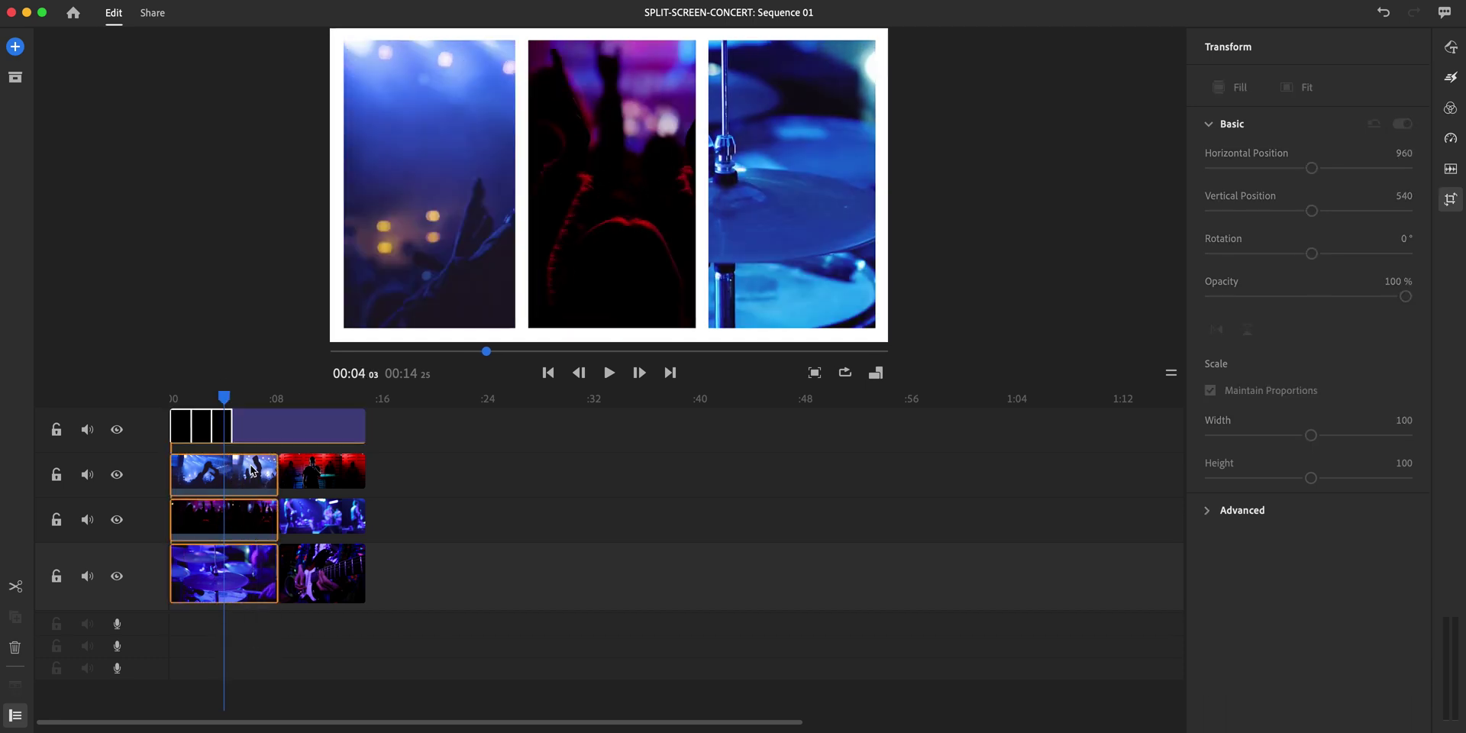
{"action": "left_click", "coordinate": [15, 591]}
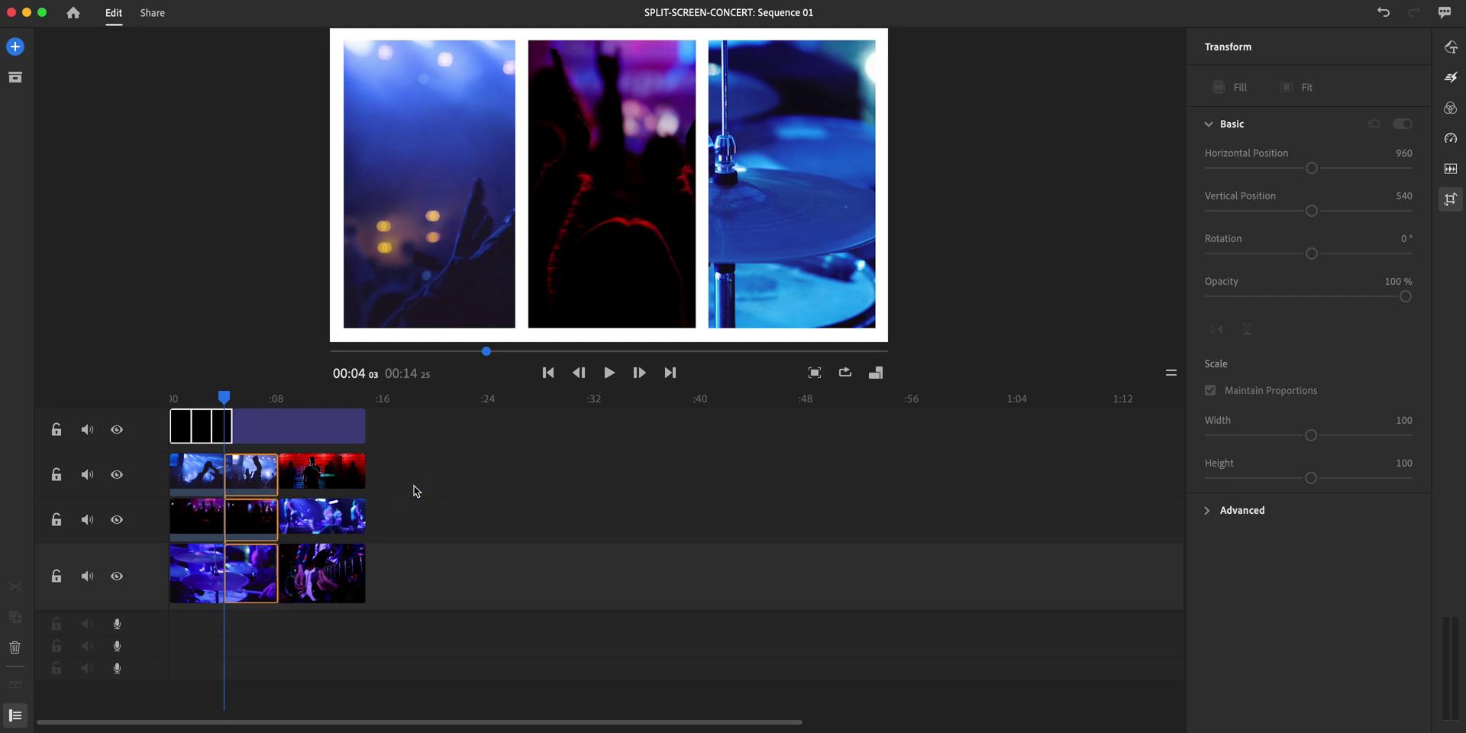
- Move the middle clip pieces to the end, after the red singer and guitar clips
{"action": "left_click", "coordinate": [254, 425]}
{"action": "left_click_drag", "start_coordinate": [261, 633], "coordinate": [257, 492]}
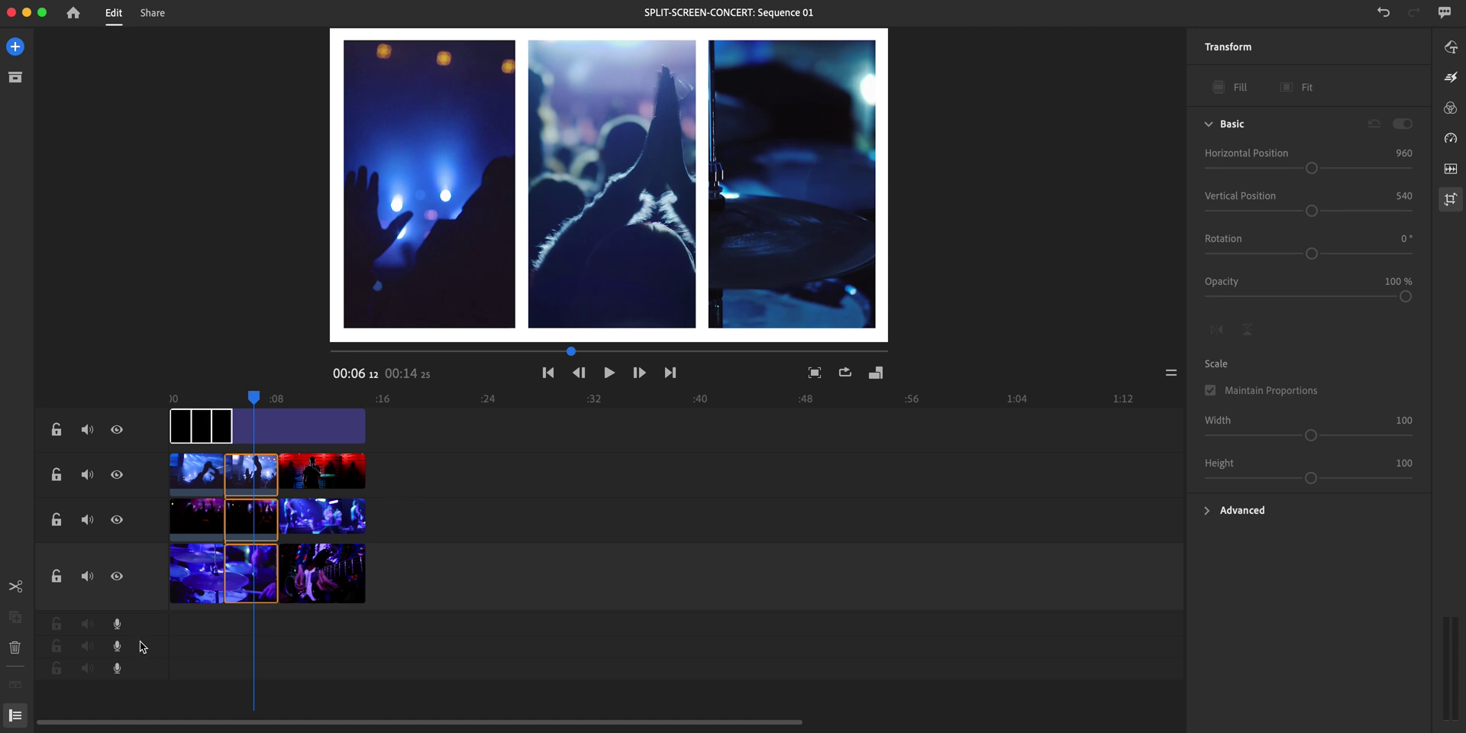
{"action": "left_click", "coordinate": [274, 646]}
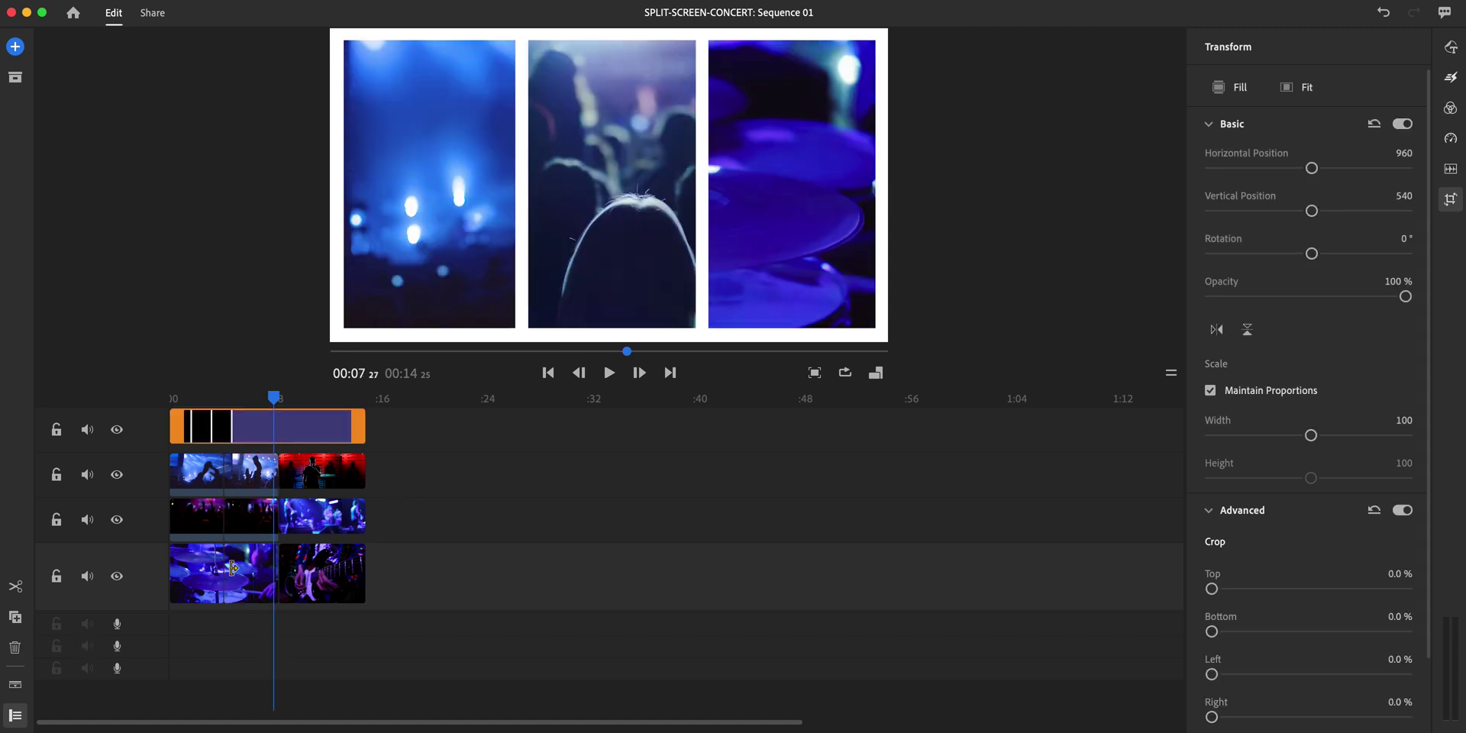
{"action": "left_click_drag", "start_coordinate": [238, 573], "coordinate": [332, 565]}
{"action": "left_click", "coordinate": [285, 398]}
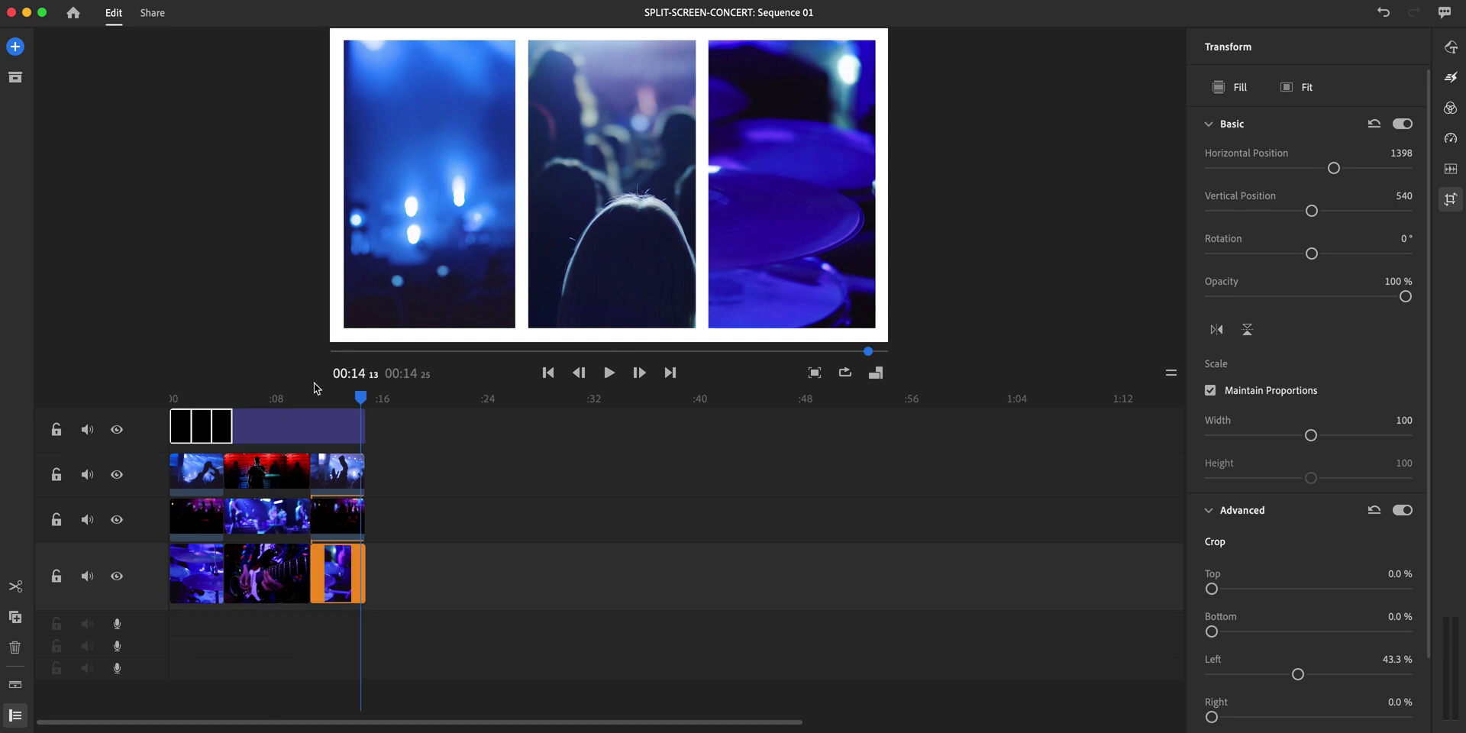
{"action": "left_click_drag", "start_coordinate": [286, 400], "coordinate": [154, 429]}
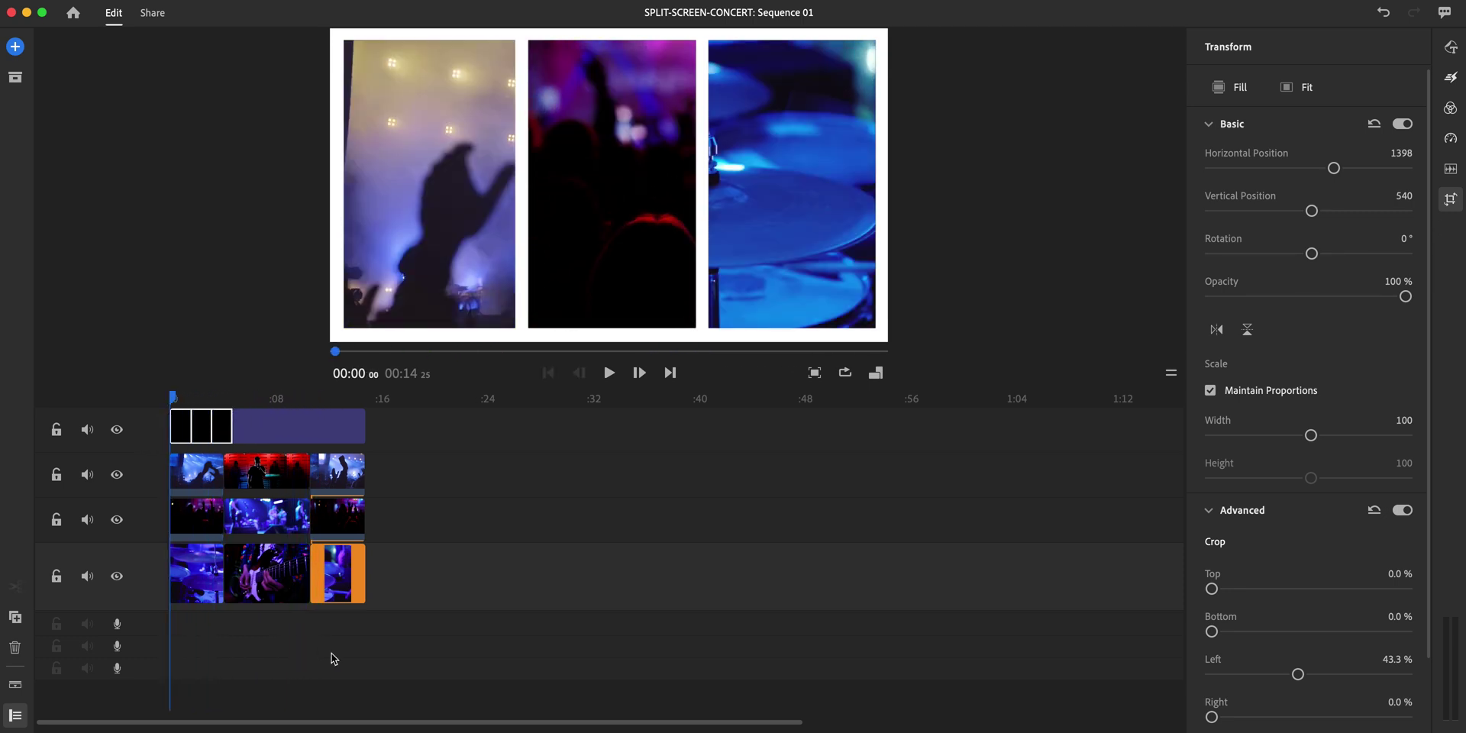
- Play the sequence, then ripple-trim the middle shots on the three video tracks shorter
{"action": "left_click", "coordinate": [328, 661]}
{"action": "key", "text": "space"}
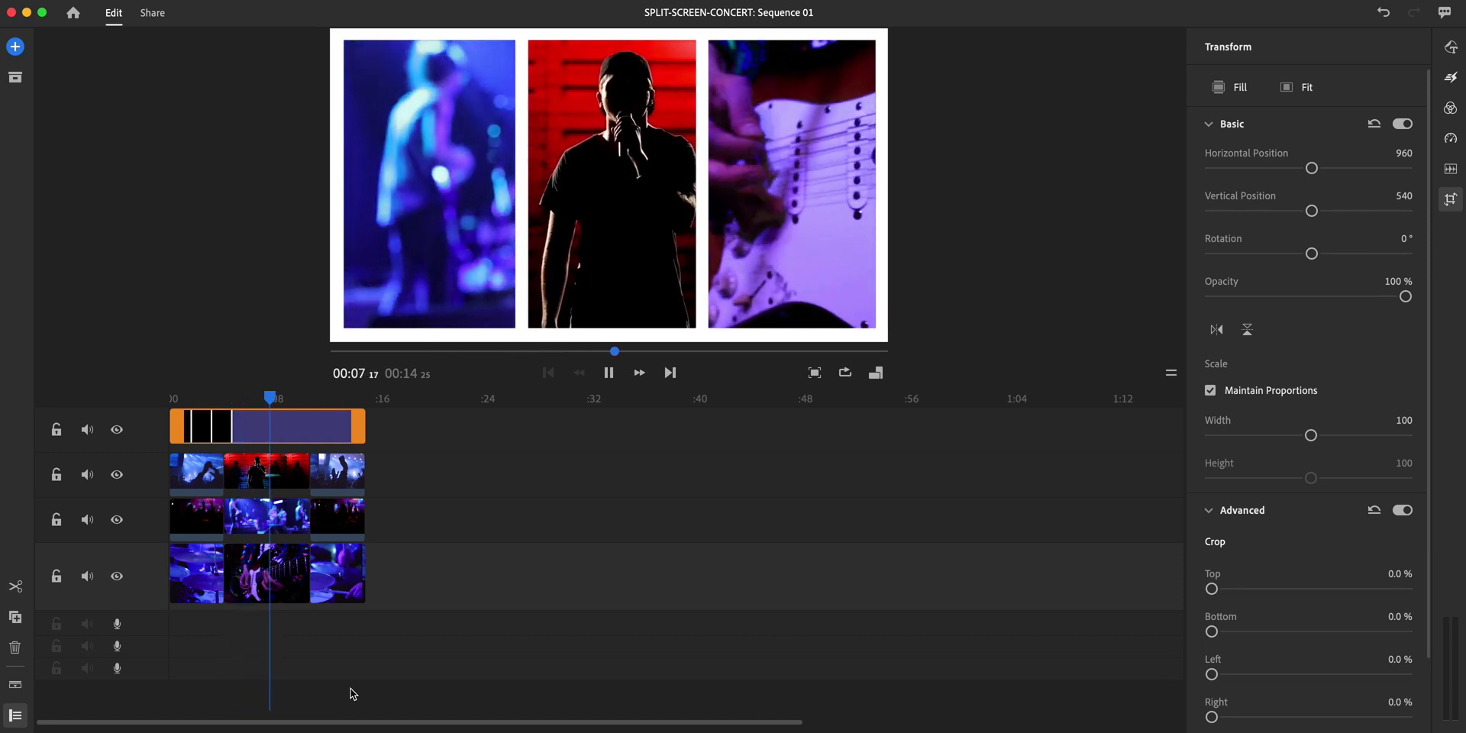
{"action": "key", "text": "space"}
{"action": "left_click_drag", "start_coordinate": [284, 607], "coordinate": [302, 483]}
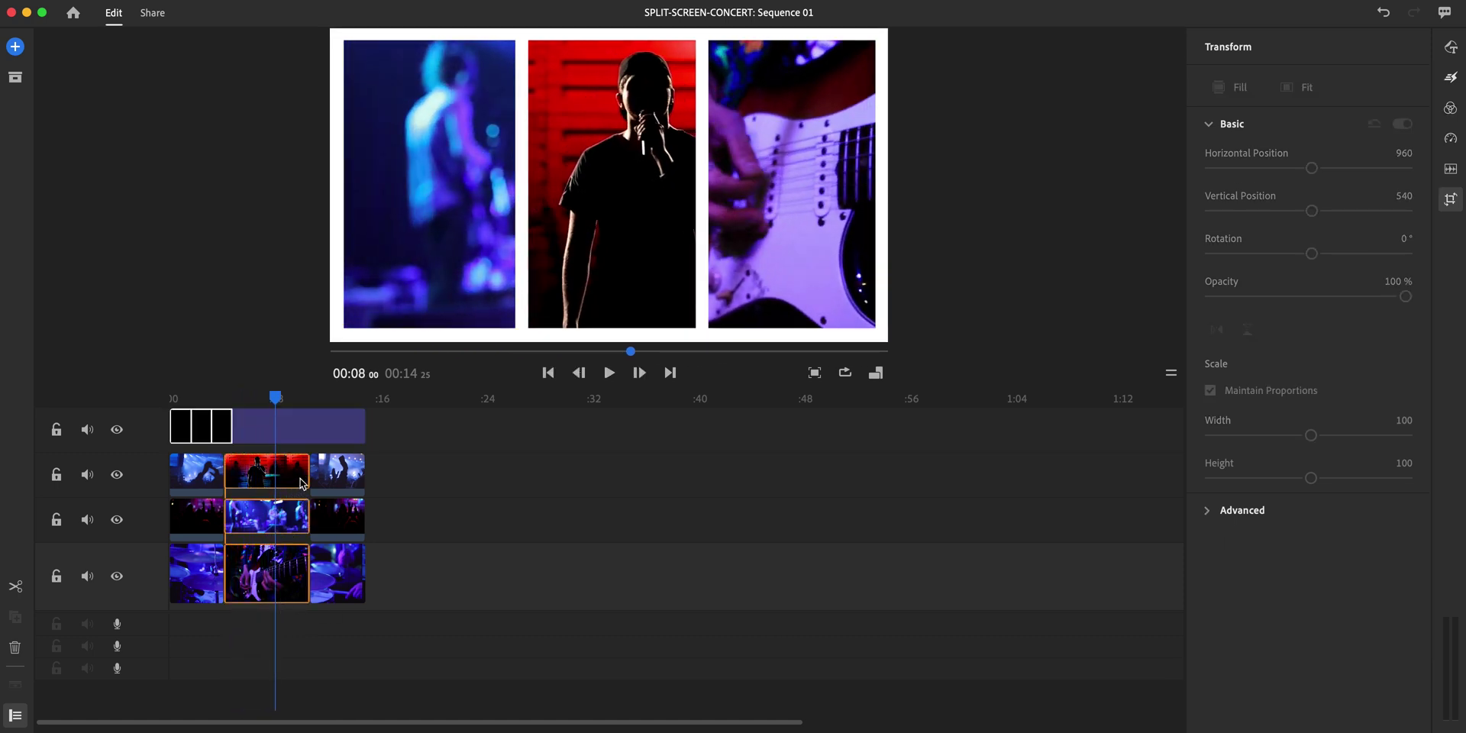
{"action": "left_click", "coordinate": [299, 569]}
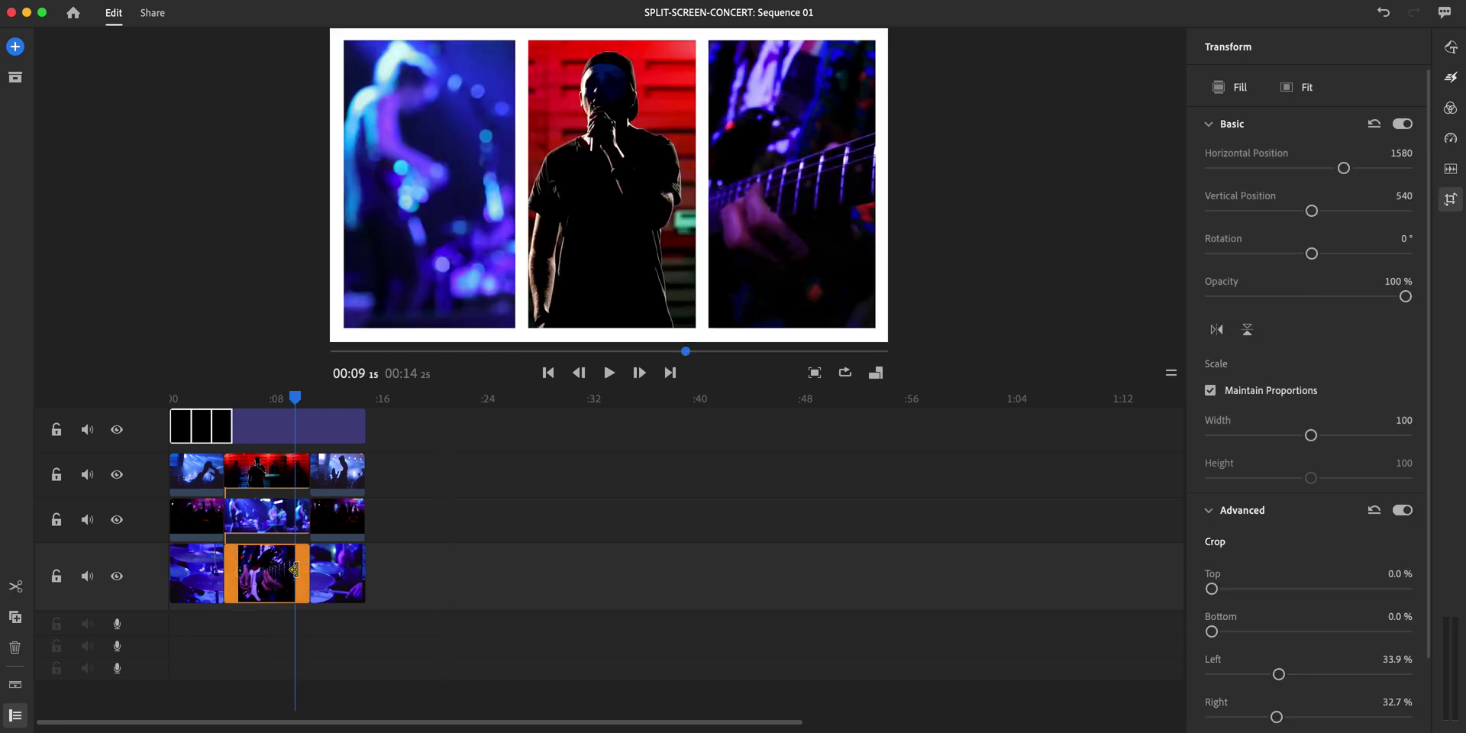
{"action": "left_click_drag", "start_coordinate": [300, 569], "coordinate": [275, 568]}
- Trim the white frame overlay to end with the middle shots and play back the 0:12 sequence
{"action": "left_click", "coordinate": [255, 436]}
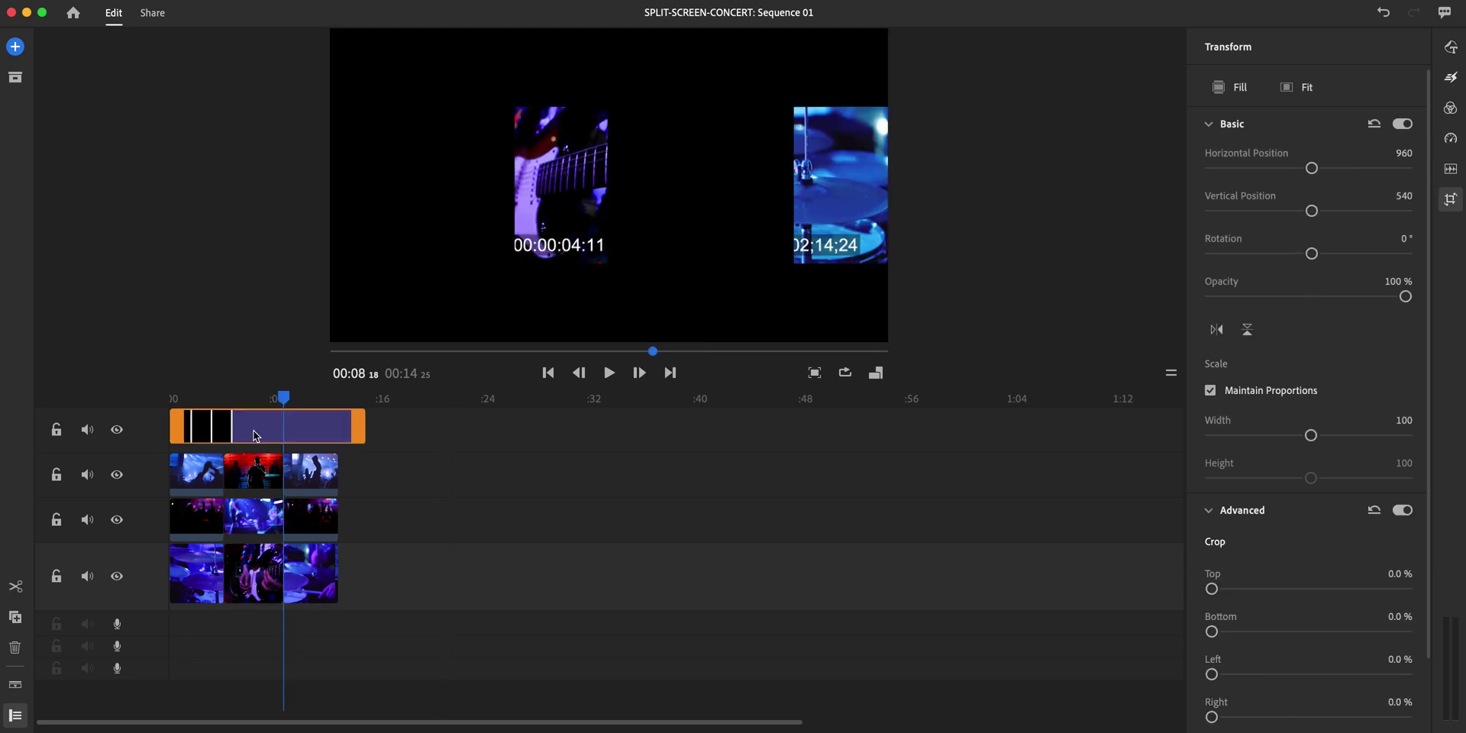
{"action": "left_click_drag", "start_coordinate": [260, 403], "coordinate": [244, 410]}
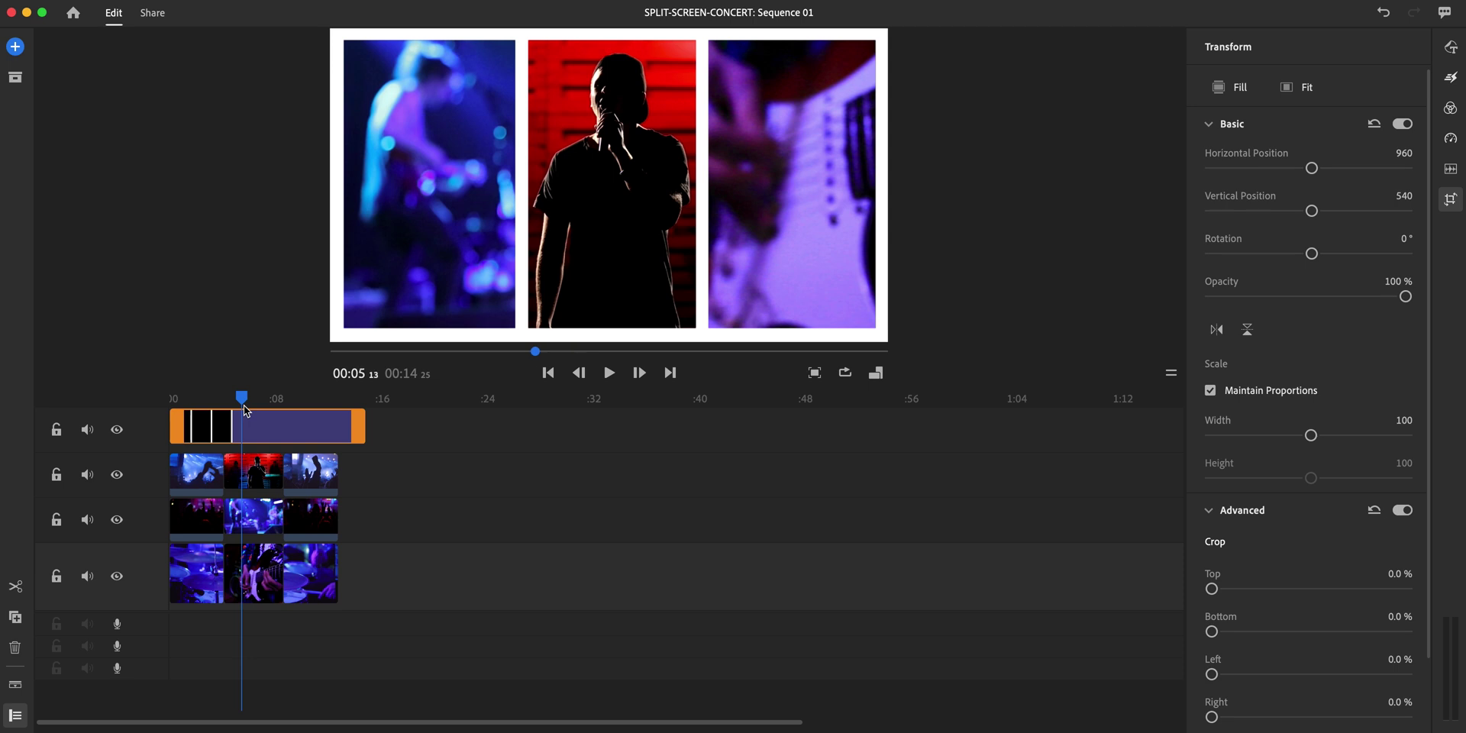
{"action": "left_click_drag", "start_coordinate": [365, 424], "coordinate": [332, 430]}
{"action": "key", "text": "space"}
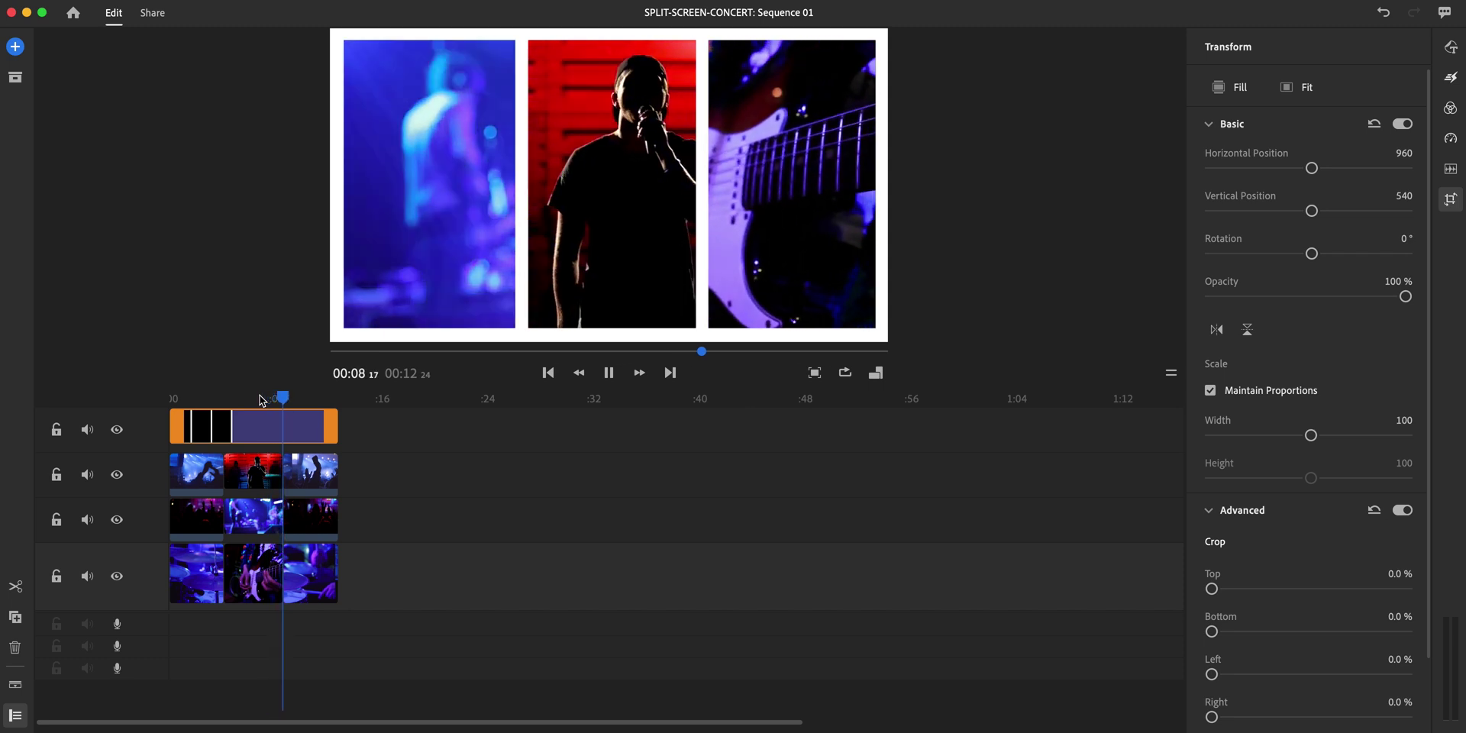
{"action": "key", "text": "space"}
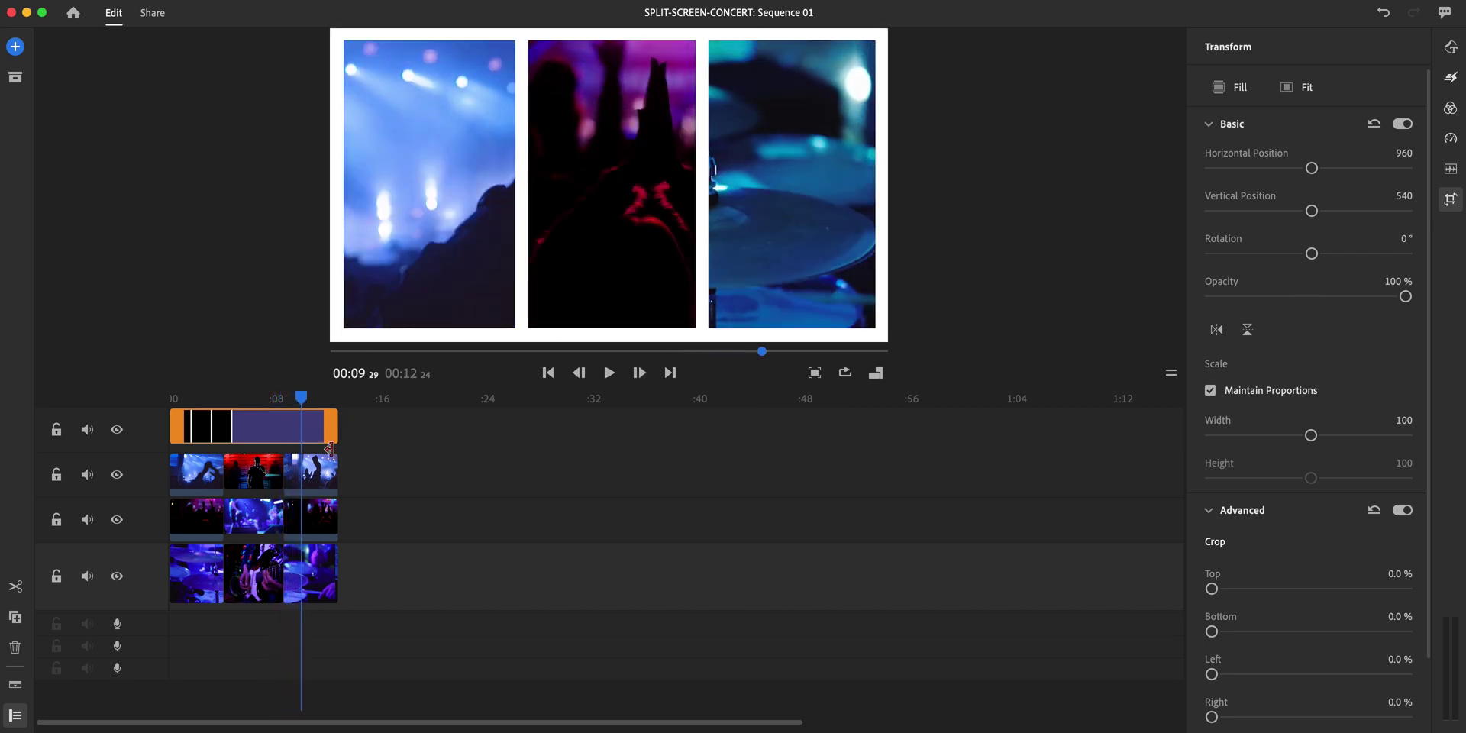
- Move the last crowd clip from track 2 onto track 3, later in the sequence
{"action": "left_click", "coordinate": [317, 489]}
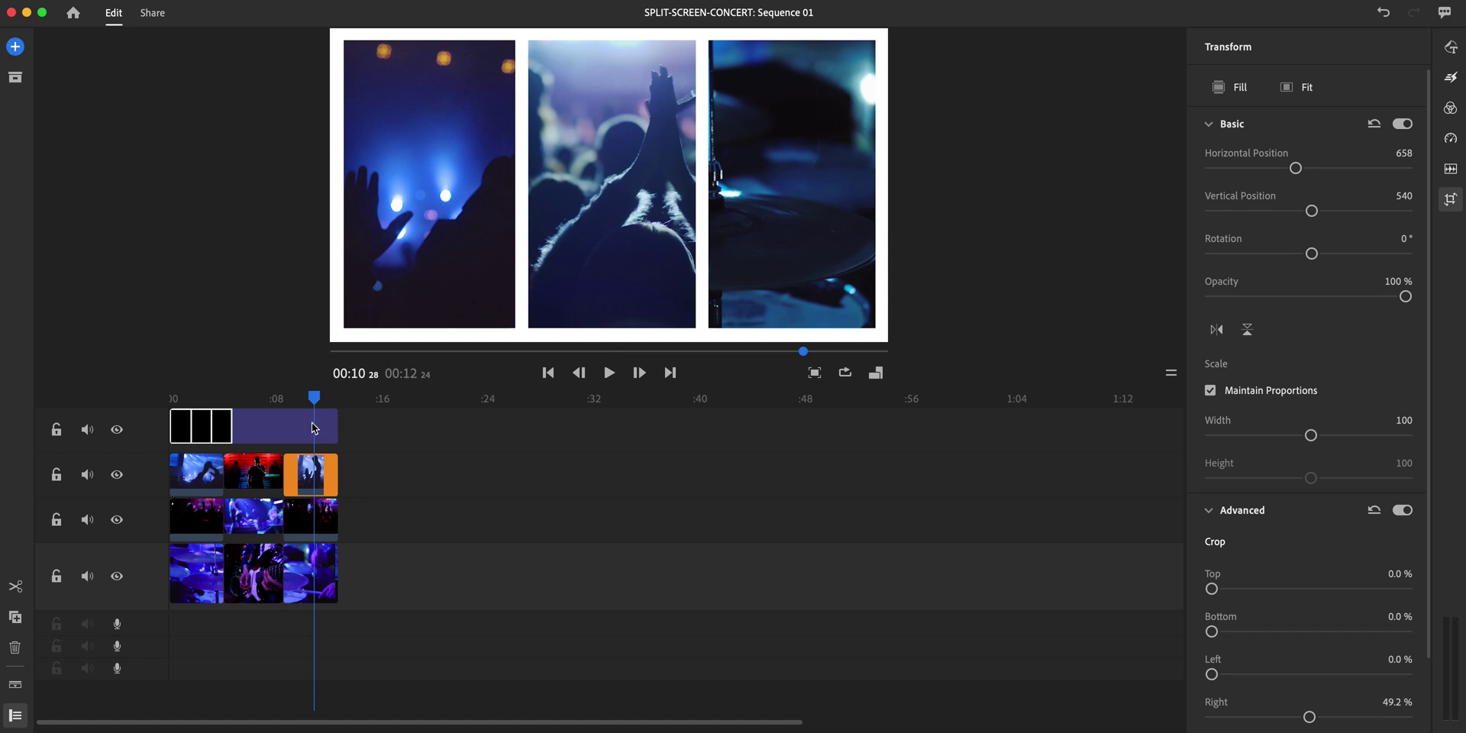
{"action": "left_click", "coordinate": [117, 475]}
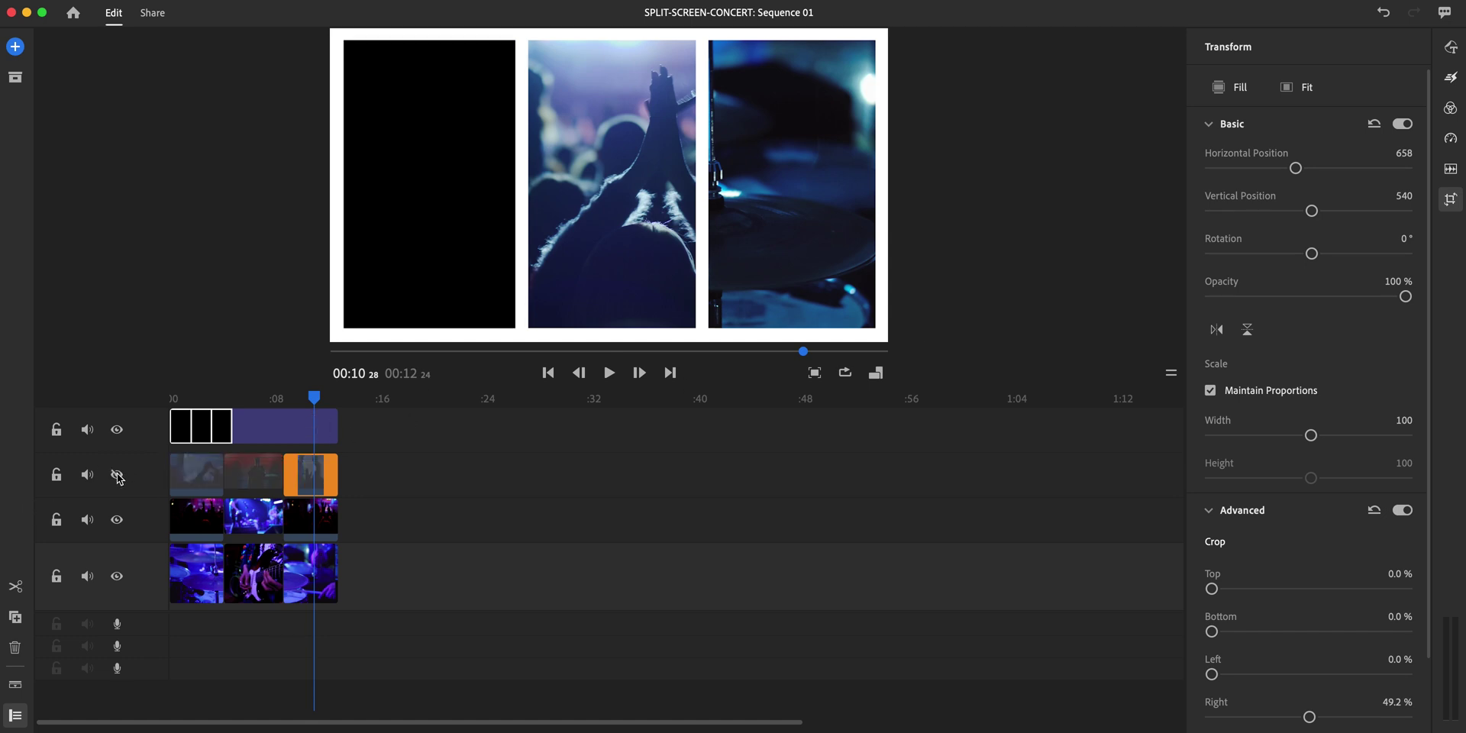
{"action": "left_click", "coordinate": [117, 519]}
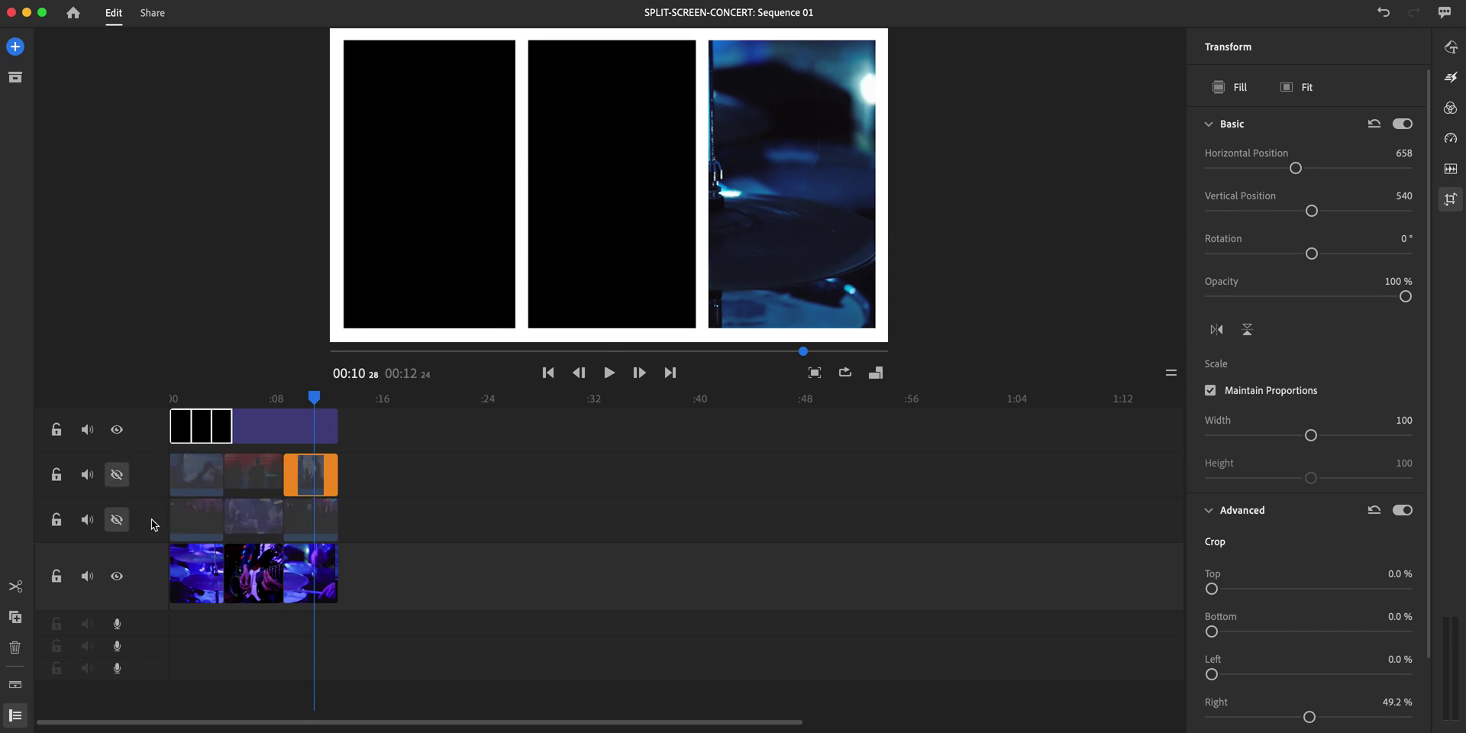
{"action": "left_click", "coordinate": [117, 520]}
{"action": "left_click", "coordinate": [117, 475]}
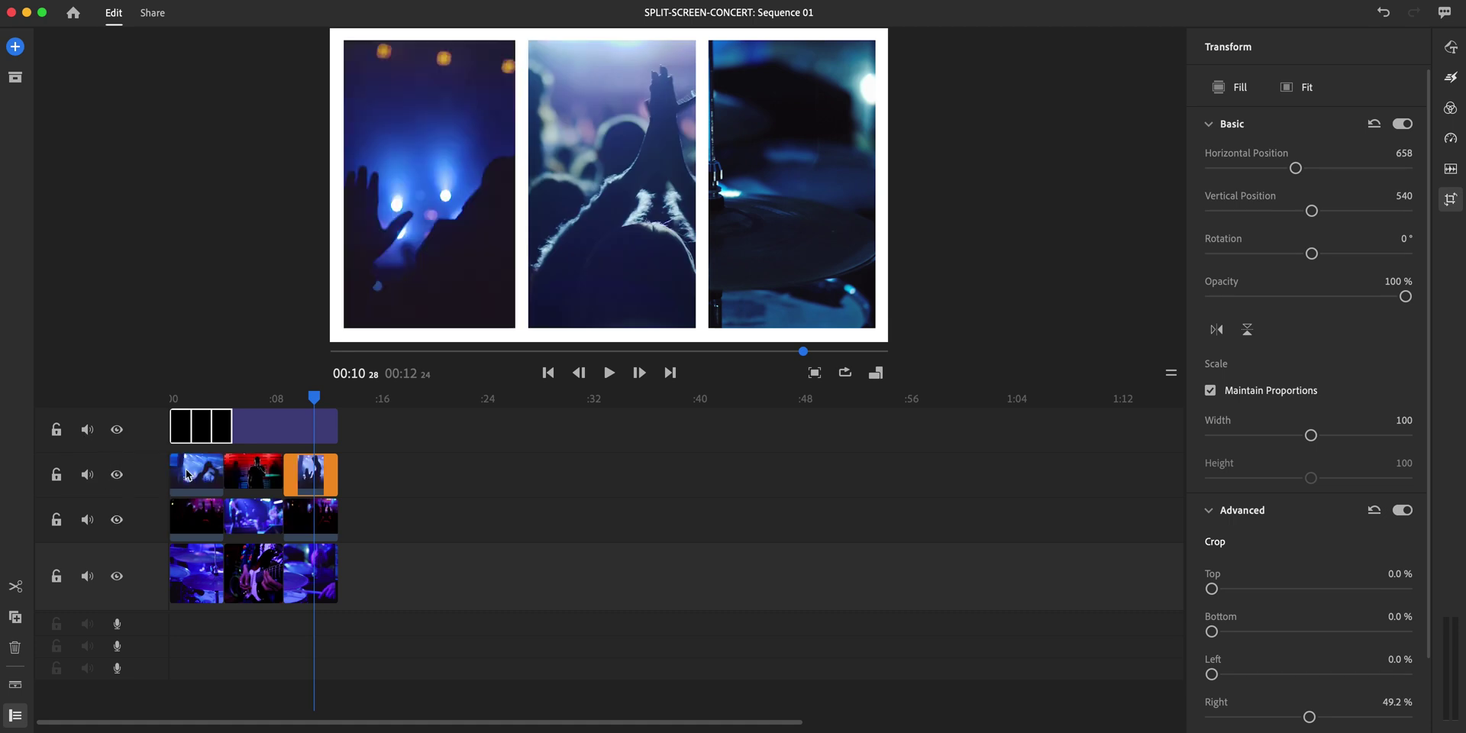
{"action": "left_click_drag", "start_coordinate": [315, 481], "coordinate": [422, 519]}
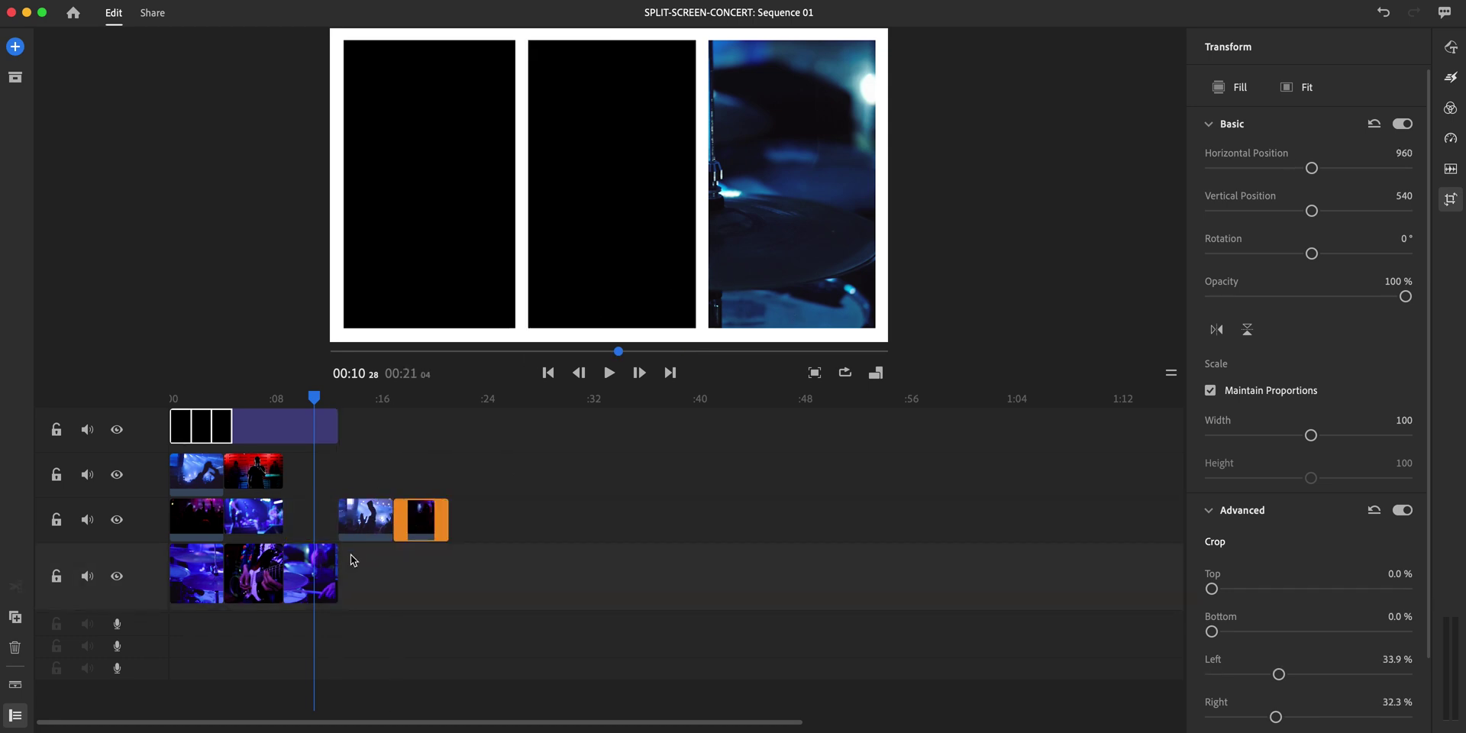
- Set the last drum clip to Crop Left 0% and Horizontal Position 975 so it fills all panels
{"action": "left_click", "coordinate": [324, 581]}
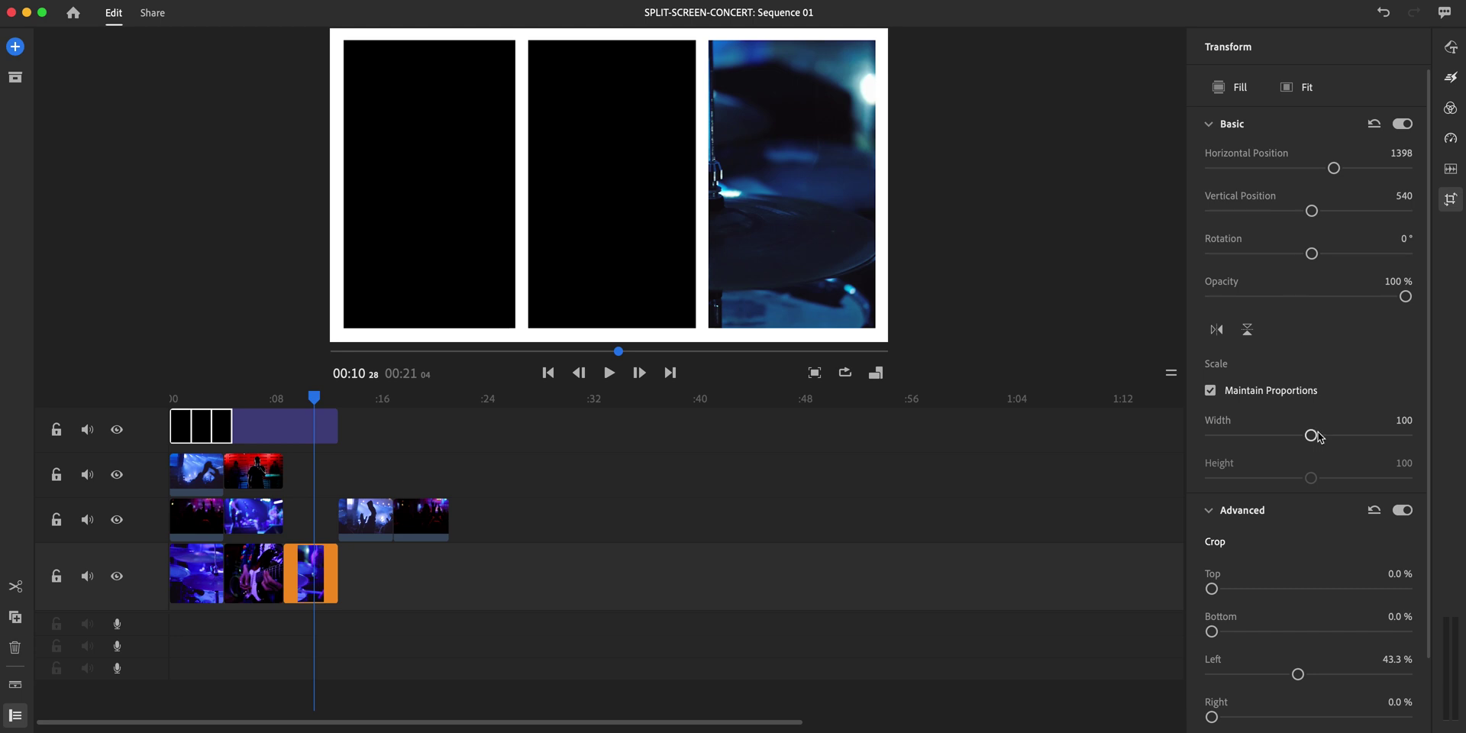
{"action": "left_click_drag", "start_coordinate": [1296, 675], "coordinate": [1145, 680]}
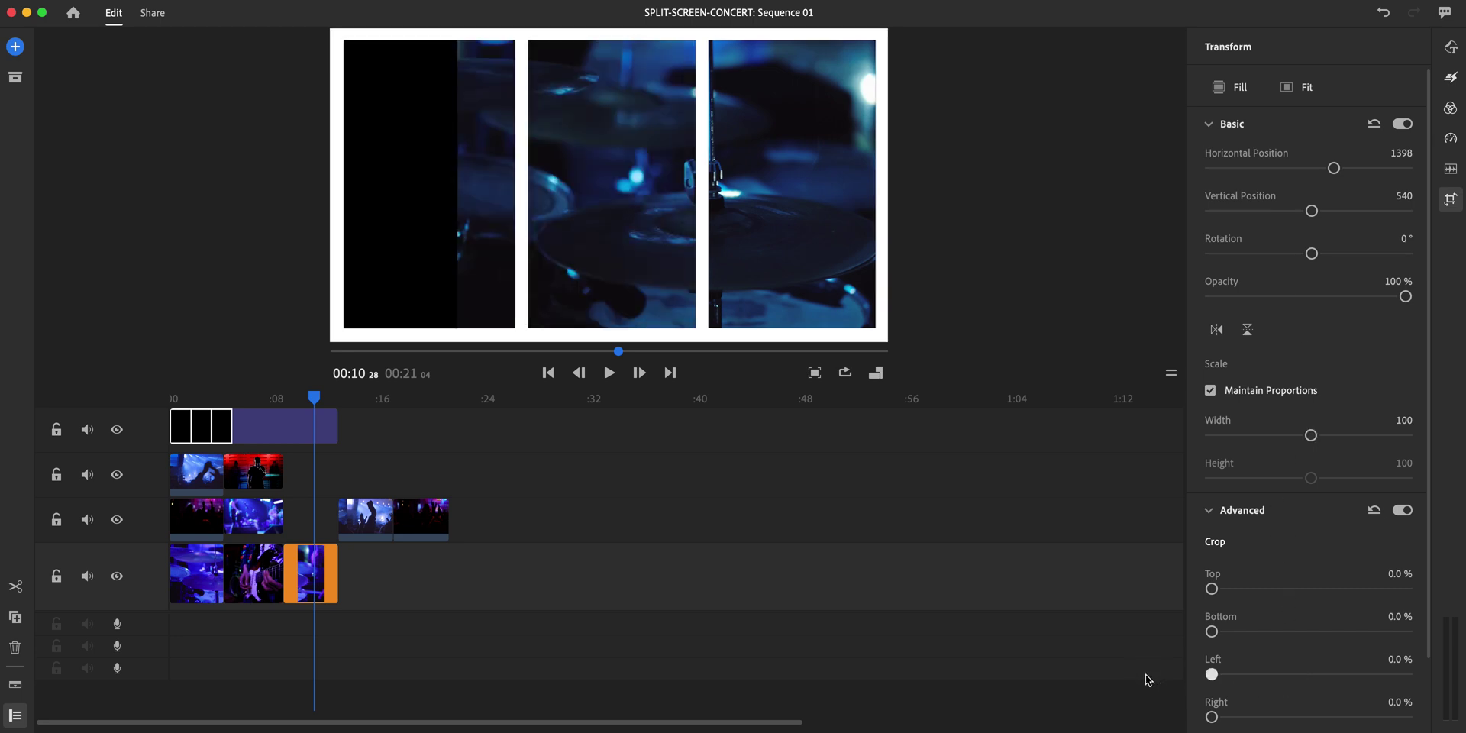
{"action": "left_click_drag", "start_coordinate": [1336, 173], "coordinate": [1310, 182]}
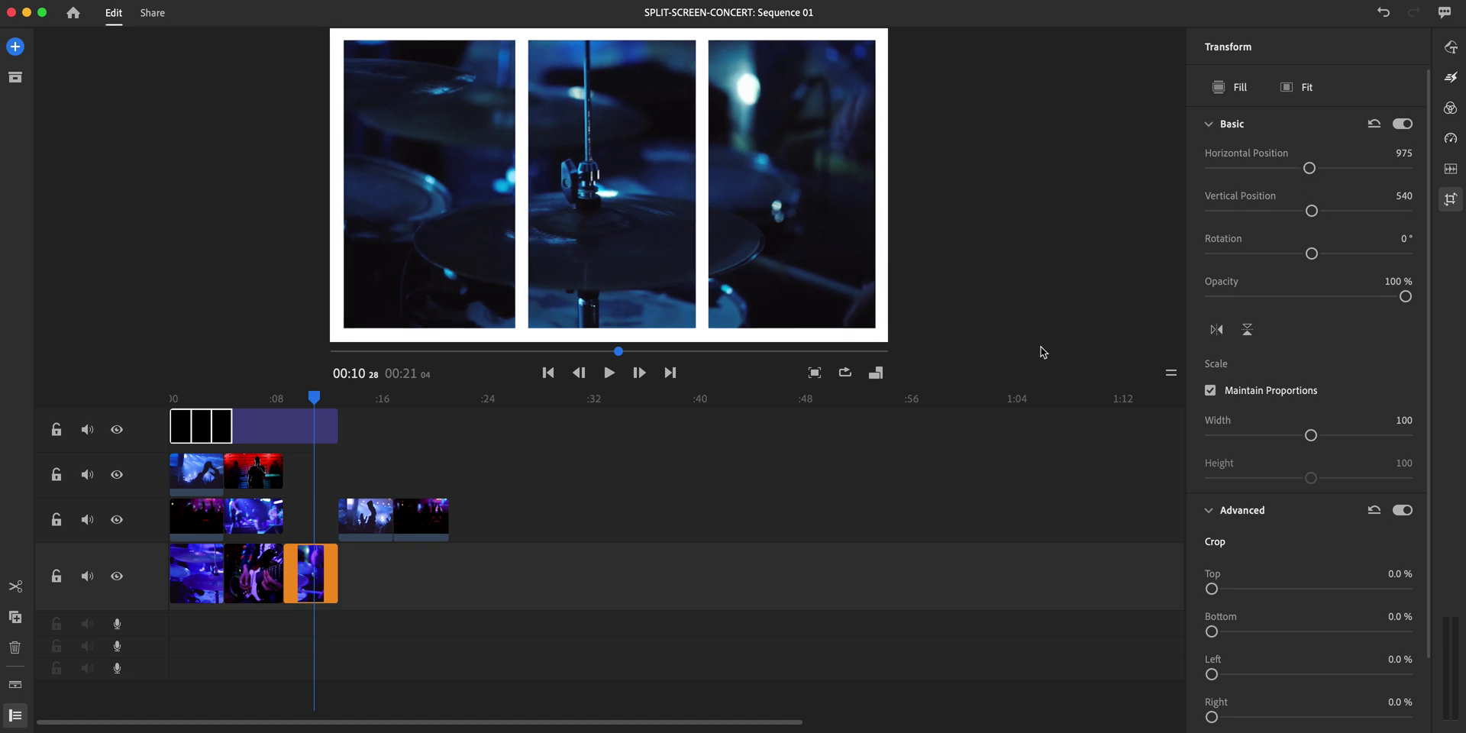
{"action": "left_click_drag", "start_coordinate": [319, 405], "coordinate": [393, 441]}
{"action": "left_click", "coordinate": [364, 510]}
- Set the crowd clip on track 3 to Crop Right 0% and Horizontal Position 930
{"action": "left_click", "coordinate": [377, 529]}
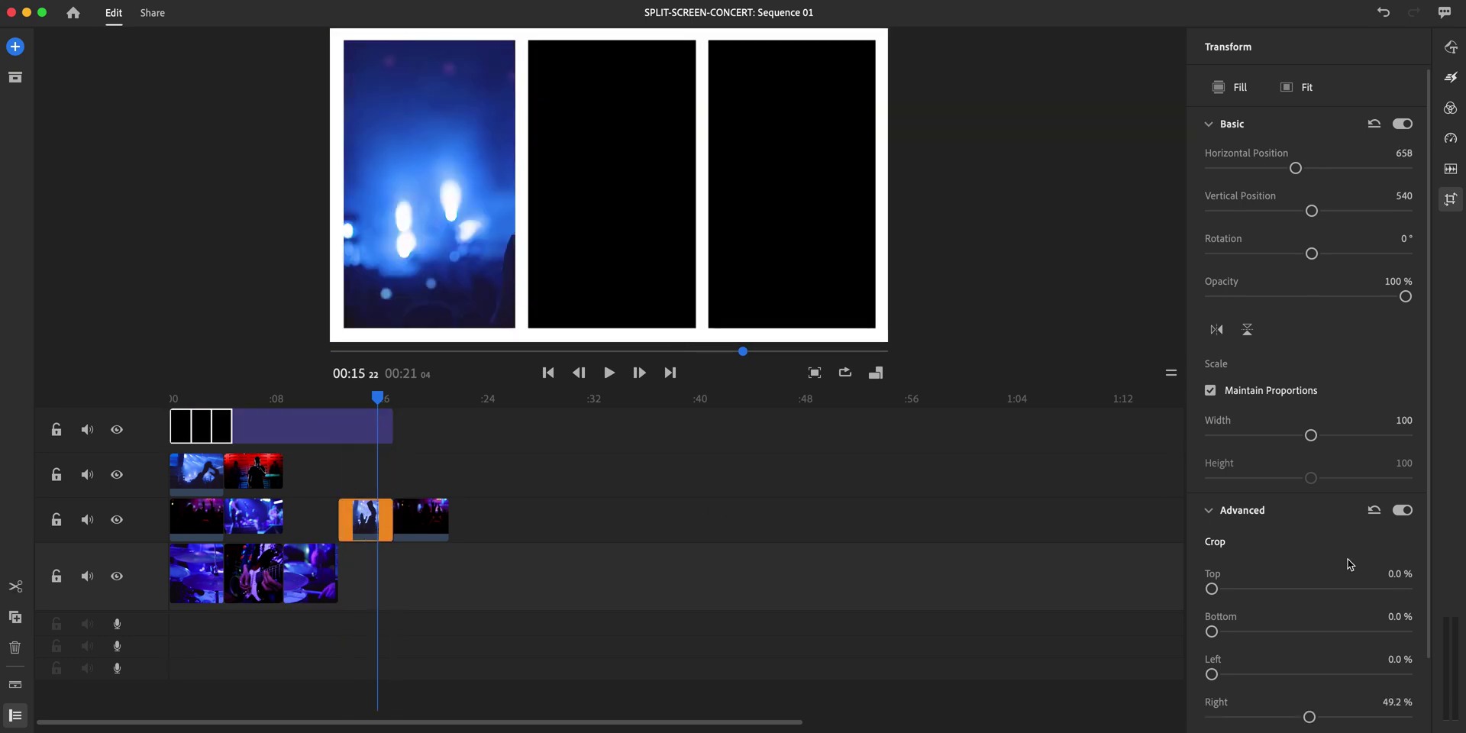
{"action": "left_click_drag", "start_coordinate": [1309, 717], "coordinate": [1188, 713]}
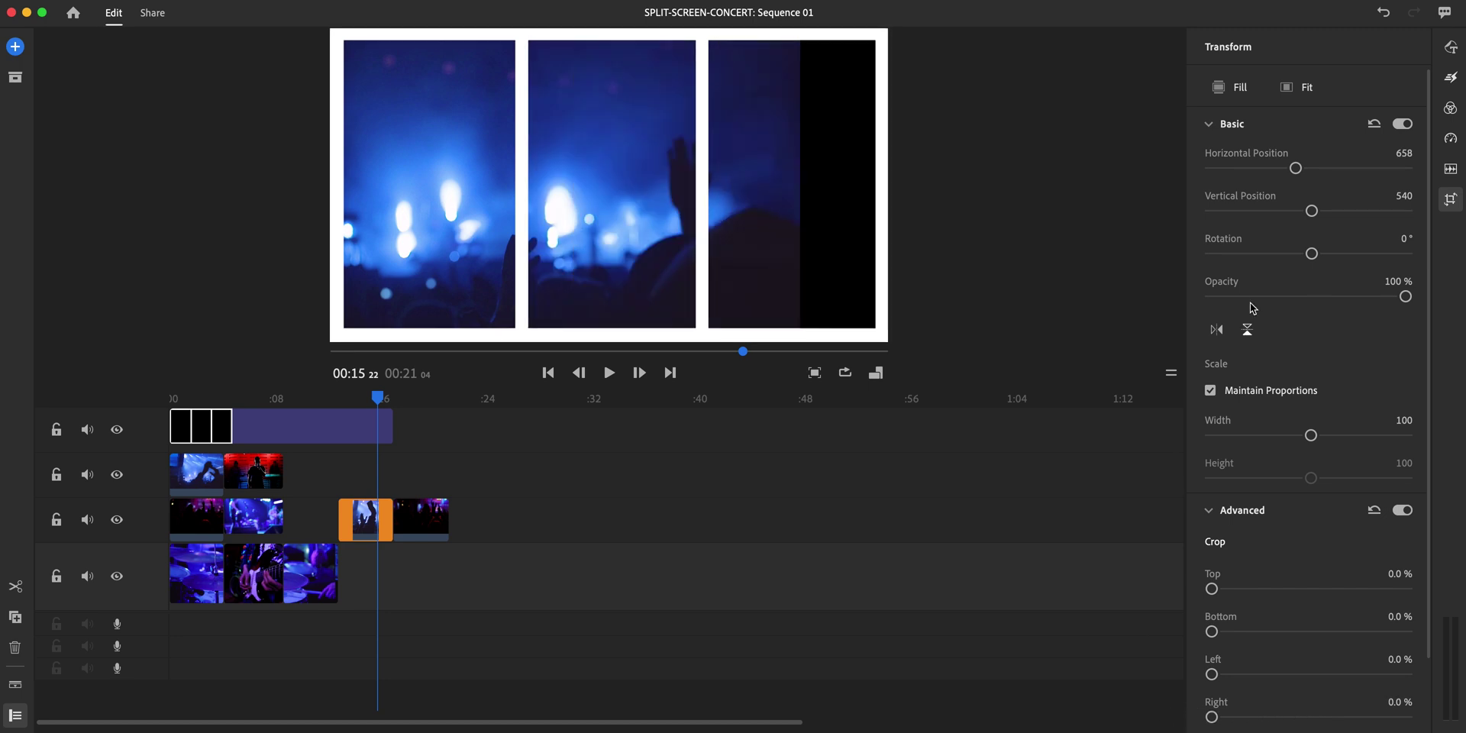
{"action": "left_click_drag", "start_coordinate": [1293, 173], "coordinate": [1308, 182]}
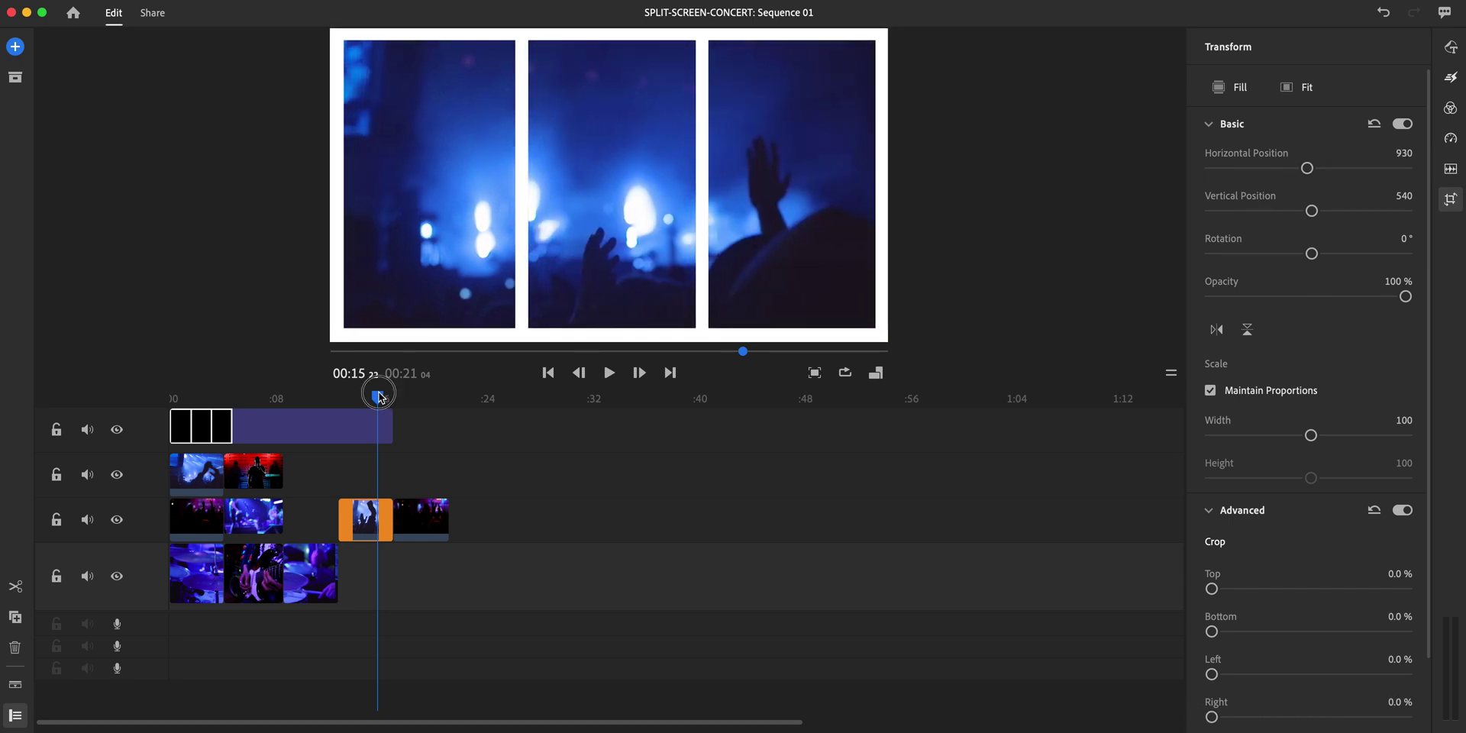
{"action": "mouse_move", "coordinate": [379, 397]}
{"action": "left_mouse_down"}
{"action": "mouse_move", "coordinate": [268, 398]}
{"action": "mouse_move", "coordinate": [391, 410]}
{"action": "left_mouse_up"}
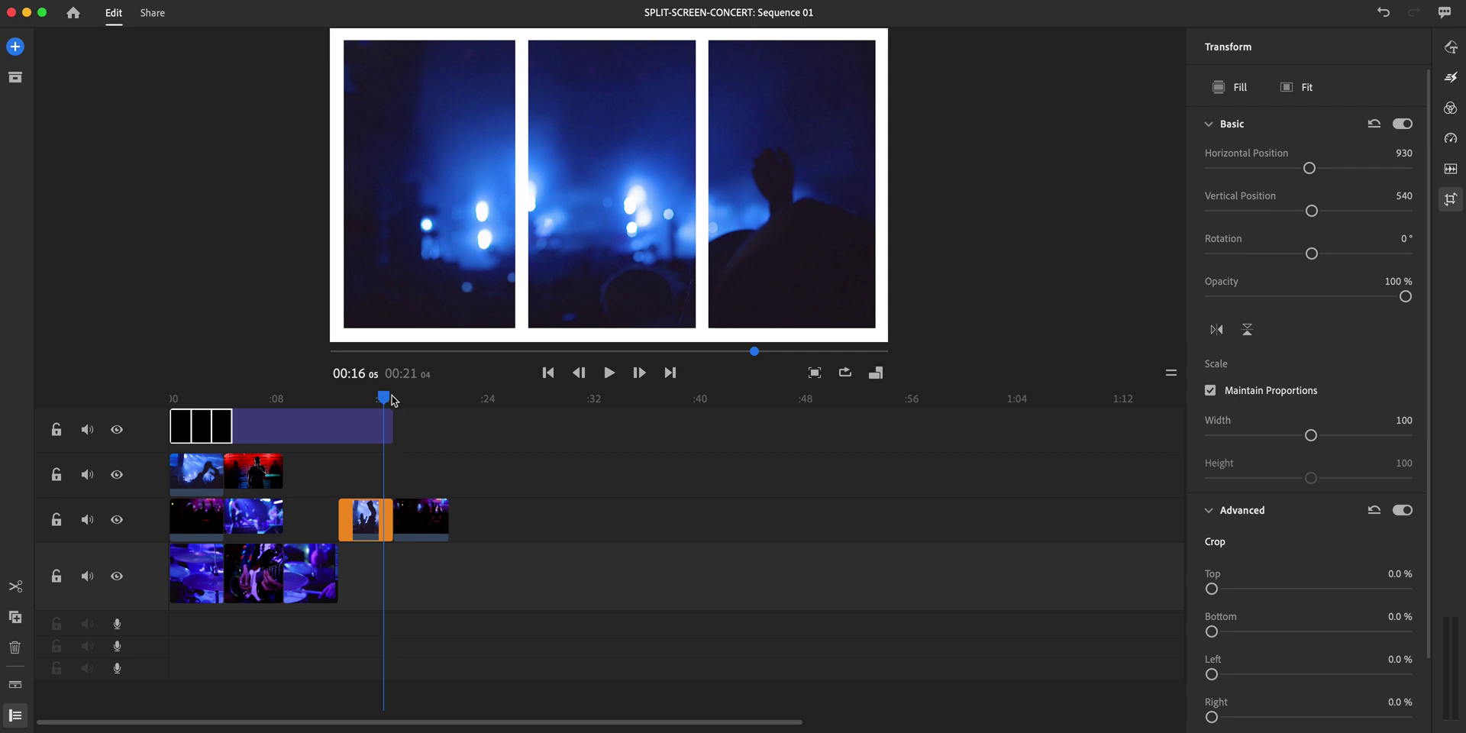
{"action": "left_click_drag", "start_coordinate": [387, 397], "coordinate": [390, 398]}
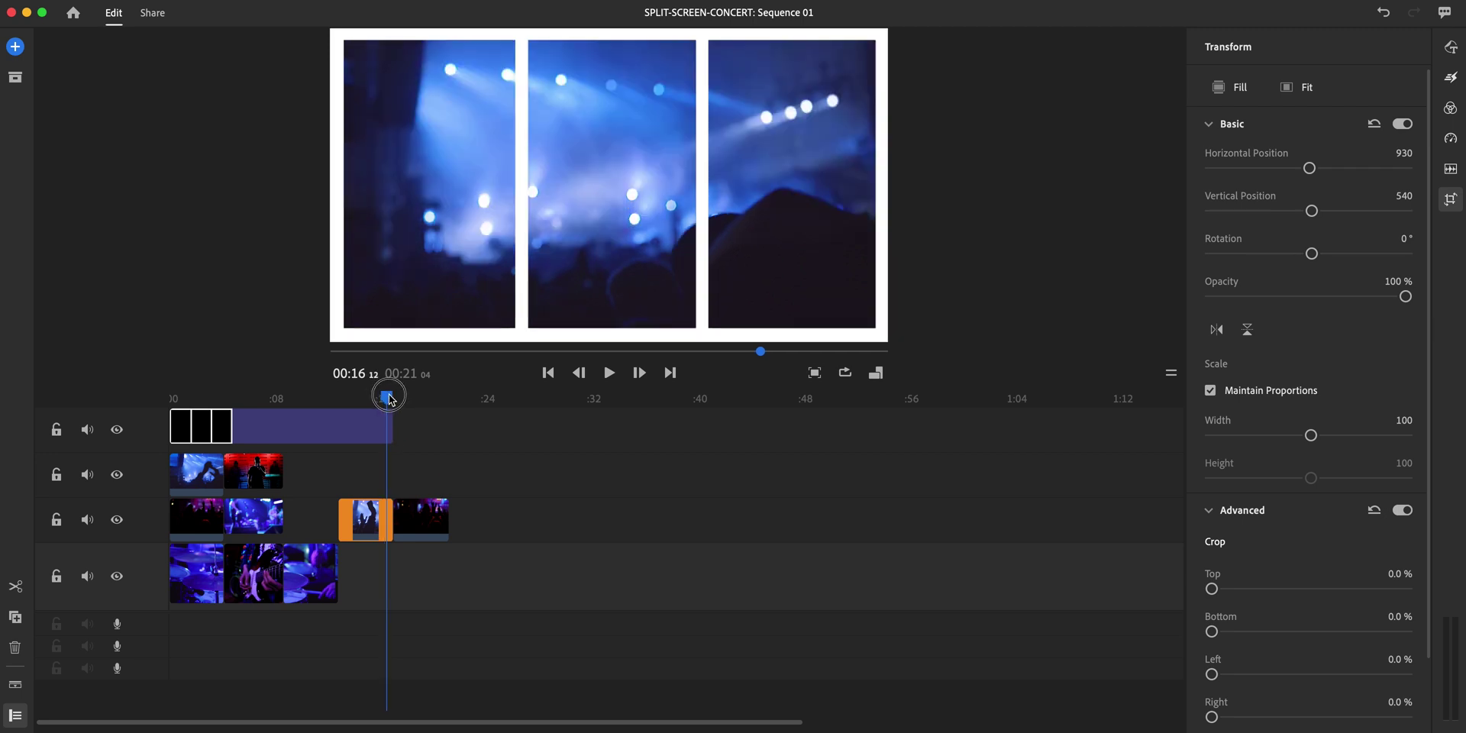
- Delete the leftover clip after the crowd shot, shortening the sequence to 0:16
{"action": "left_click", "coordinate": [422, 521]}
{"action": "key", "text": "Delete"}
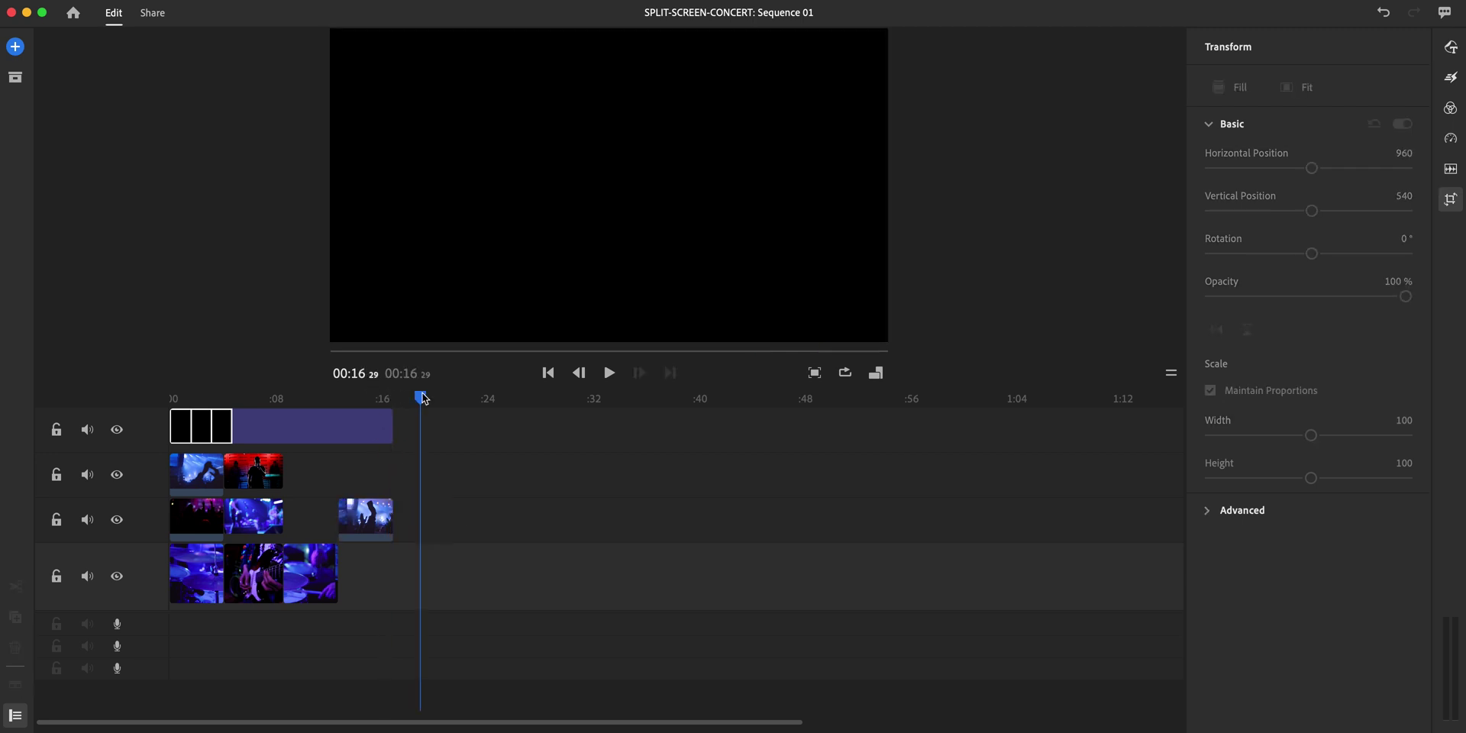
{"action": "left_click_drag", "start_coordinate": [421, 397], "coordinate": [168, 435]}
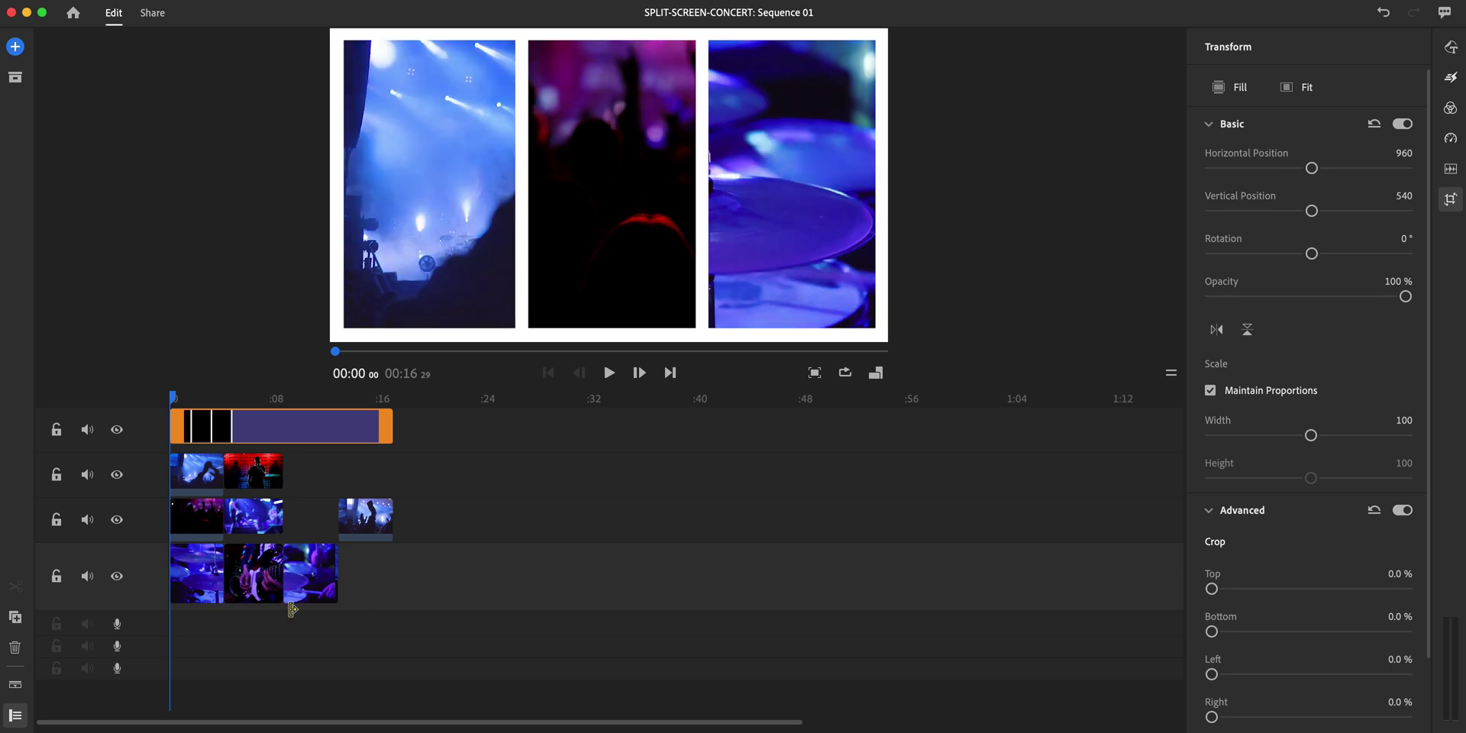
- Open the Browse Audio panel from the add-media menu
{"action": "left_click", "coordinate": [15, 49]}
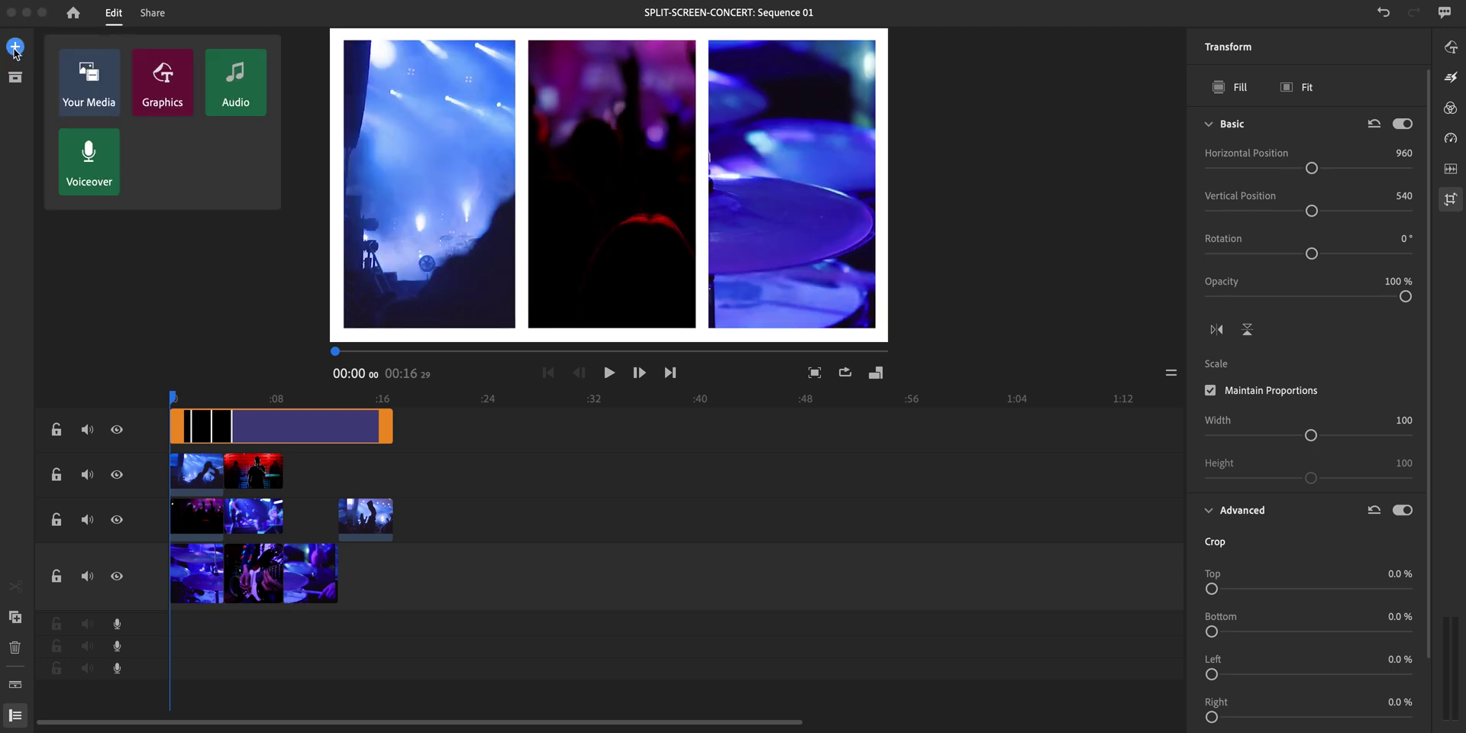
{"action": "left_click", "coordinate": [233, 101]}
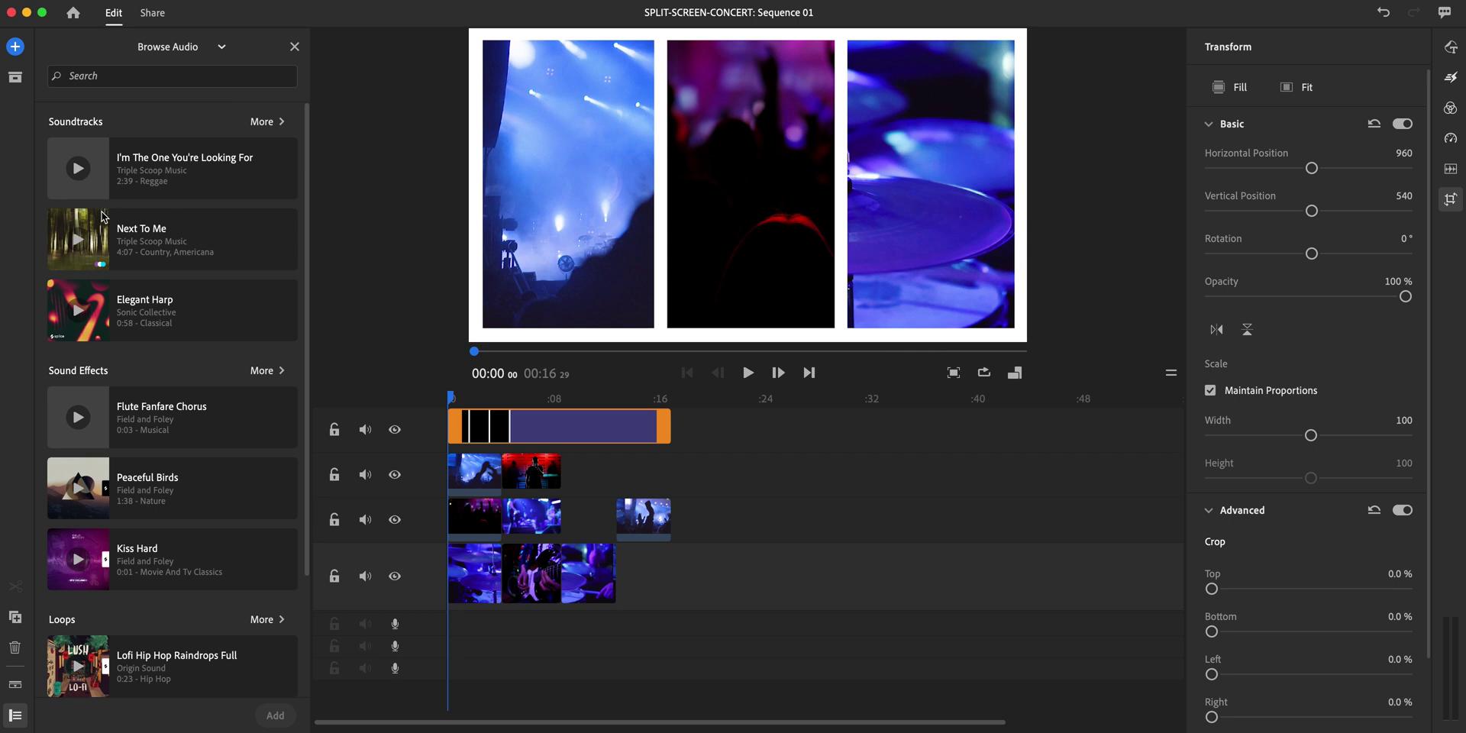